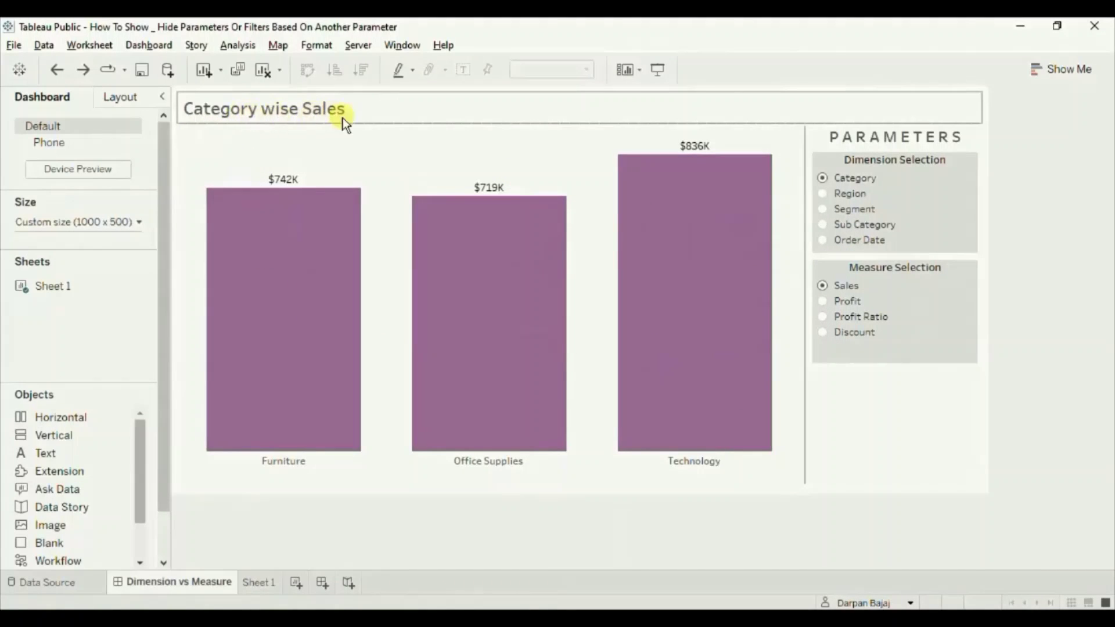
# Step: Set Dimension Selection to Order Date and add a vertical container below the Measure Selection control
pyautogui.moveTo(713, 216)
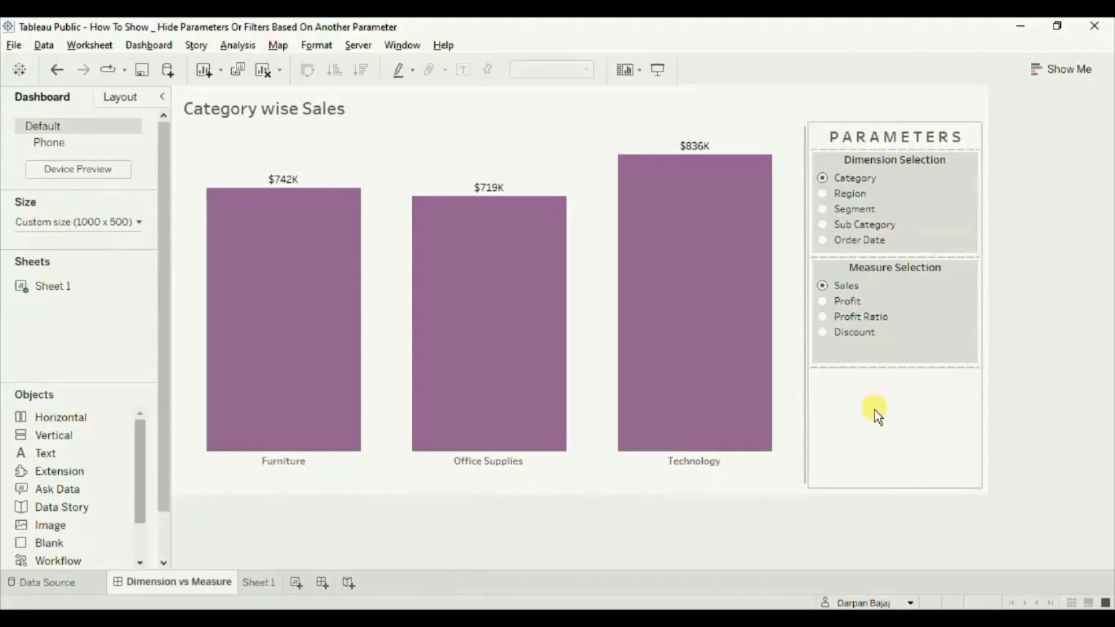
pyautogui.click(824, 239)
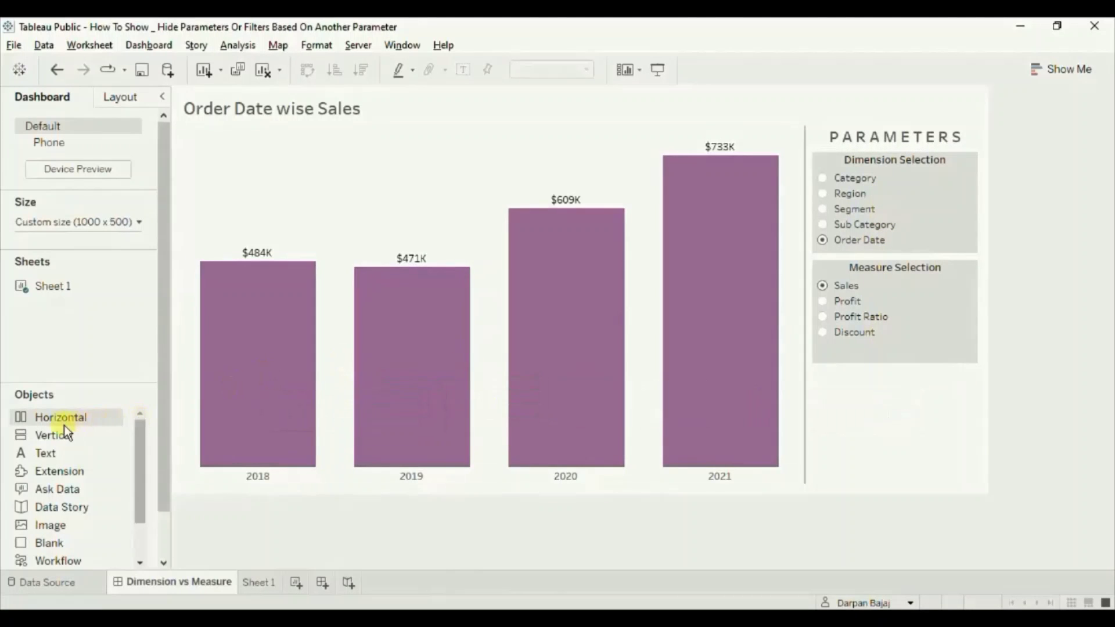
pyautogui.moveTo(61, 437)
pyautogui.mouseDown()
pyautogui.moveTo(517, 455)
pyautogui.moveTo(893, 415)
pyautogui.mouseUp()
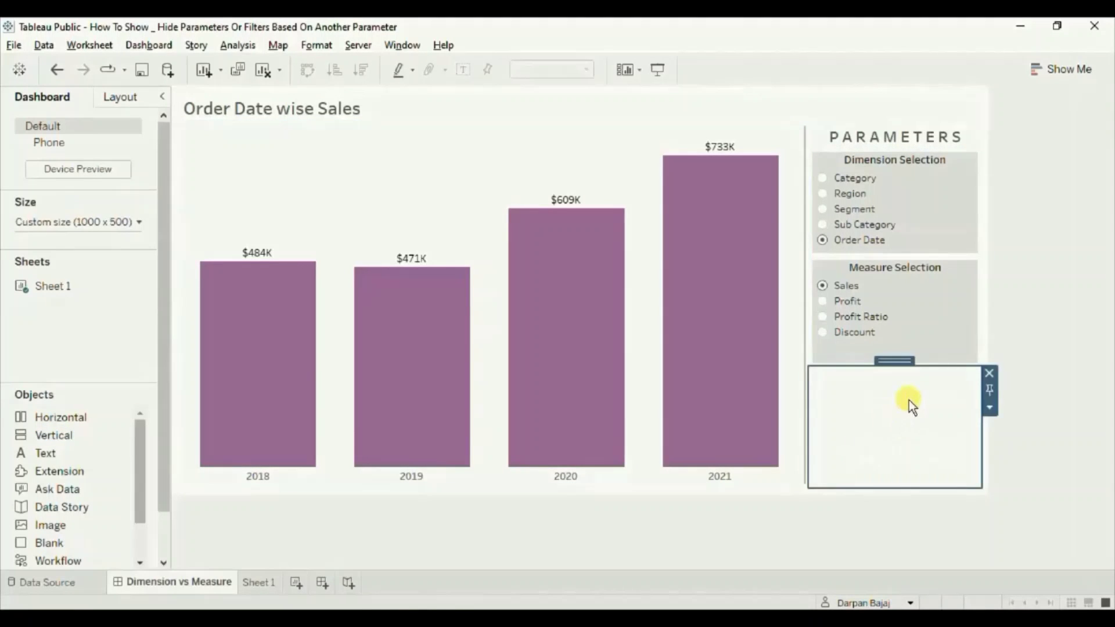
# Step: Show the chart's Date parameter on the dashboard and place it in the empty container below Measure Selection
pyautogui.click(335, 183)
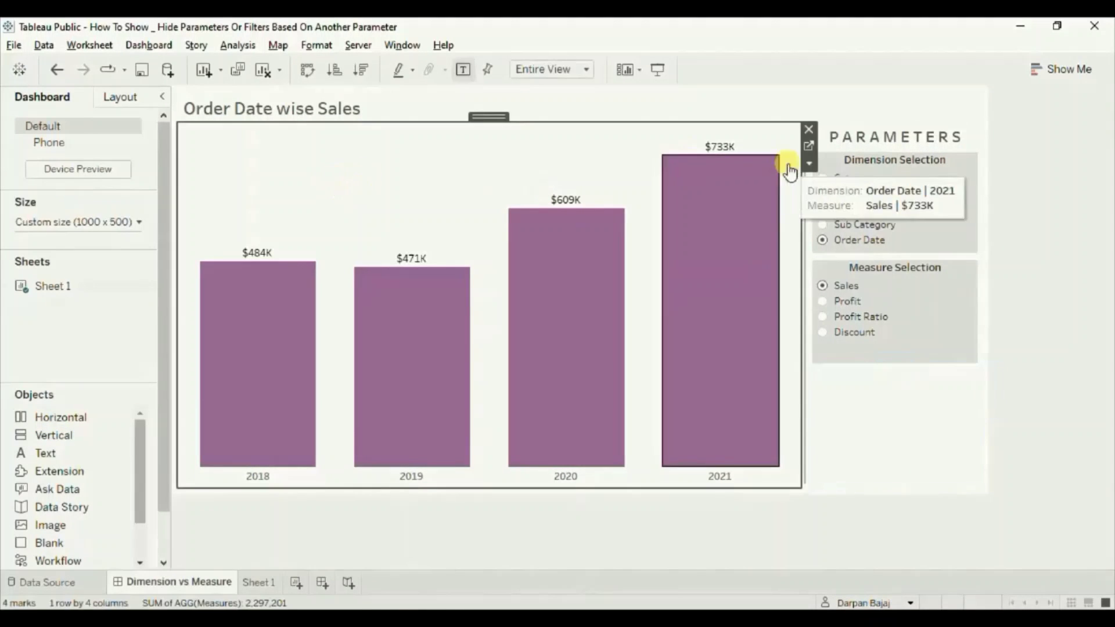
pyautogui.click(810, 165)
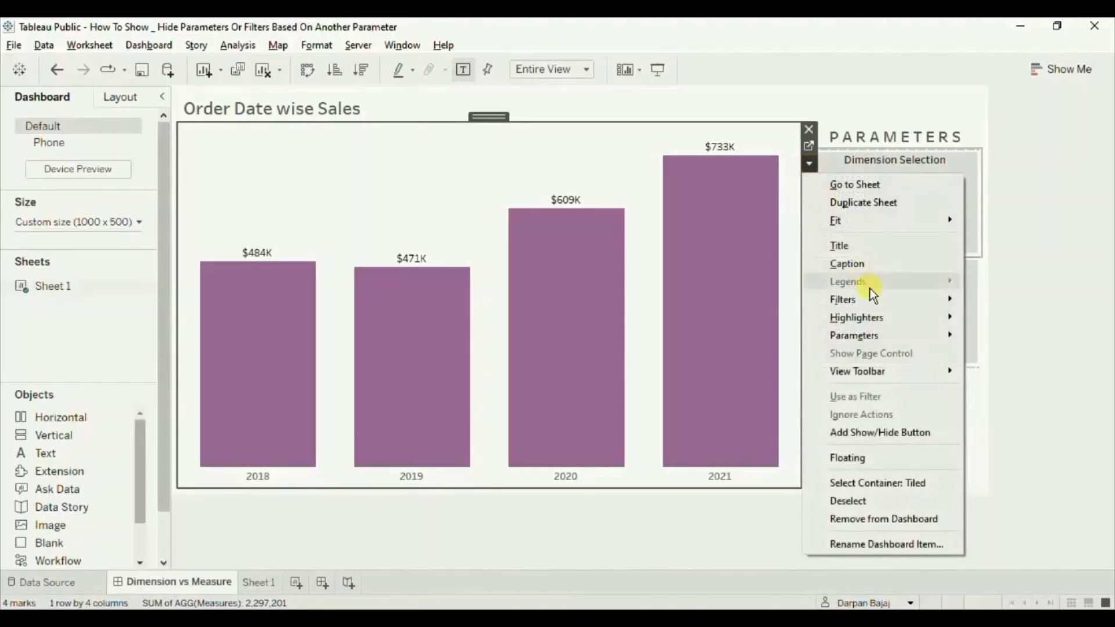
pyautogui.moveTo(870, 332)
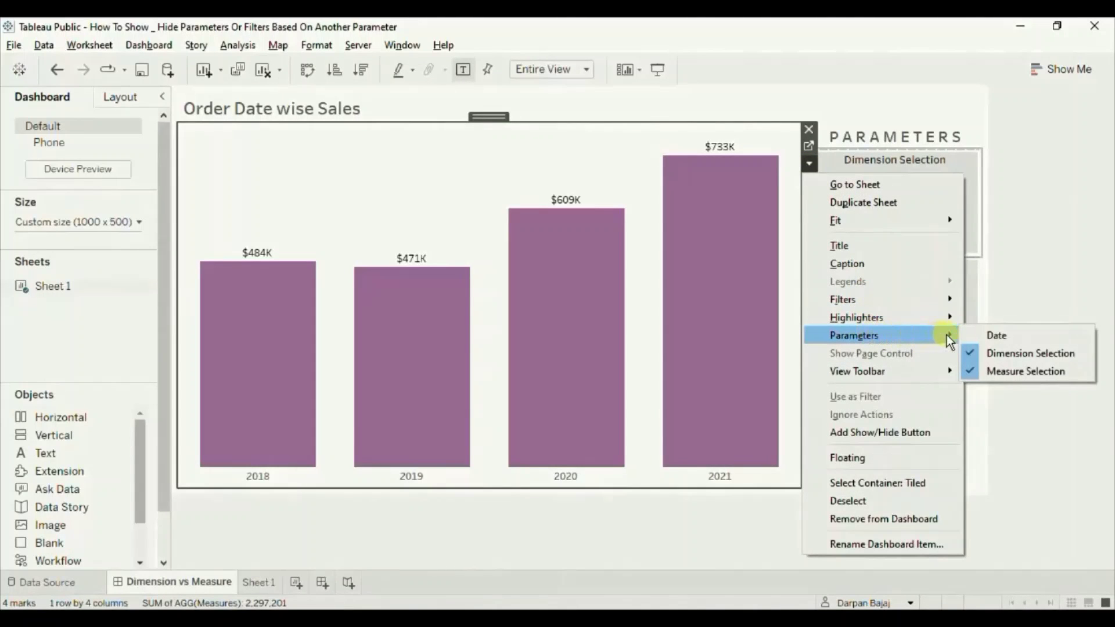
pyautogui.click(1008, 336)
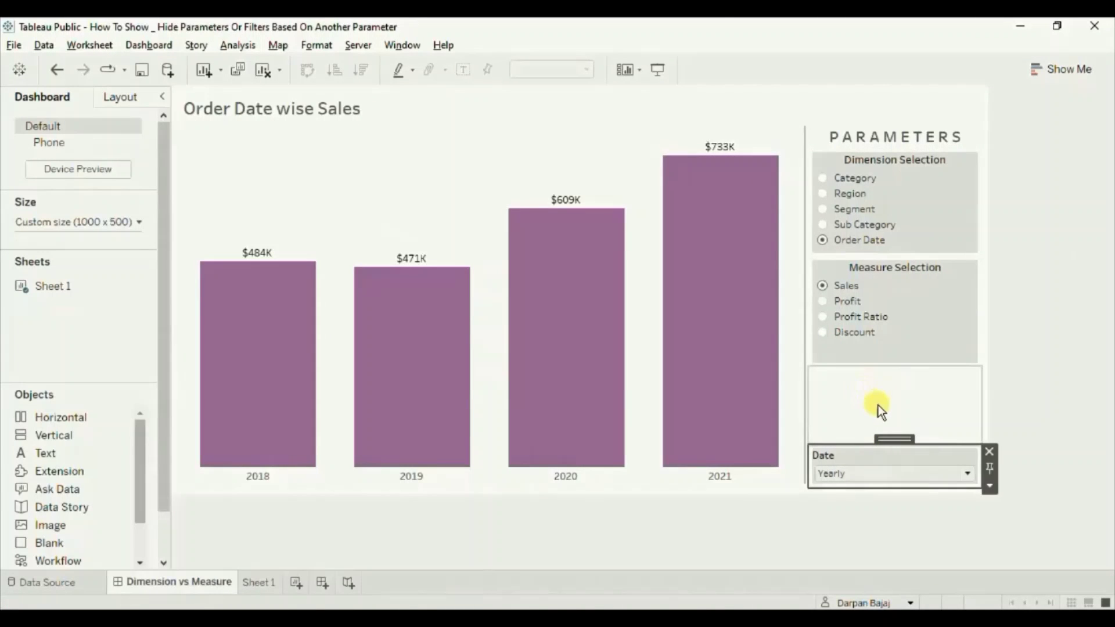
pyautogui.moveTo(887, 439); pyautogui.dragTo(888, 420)
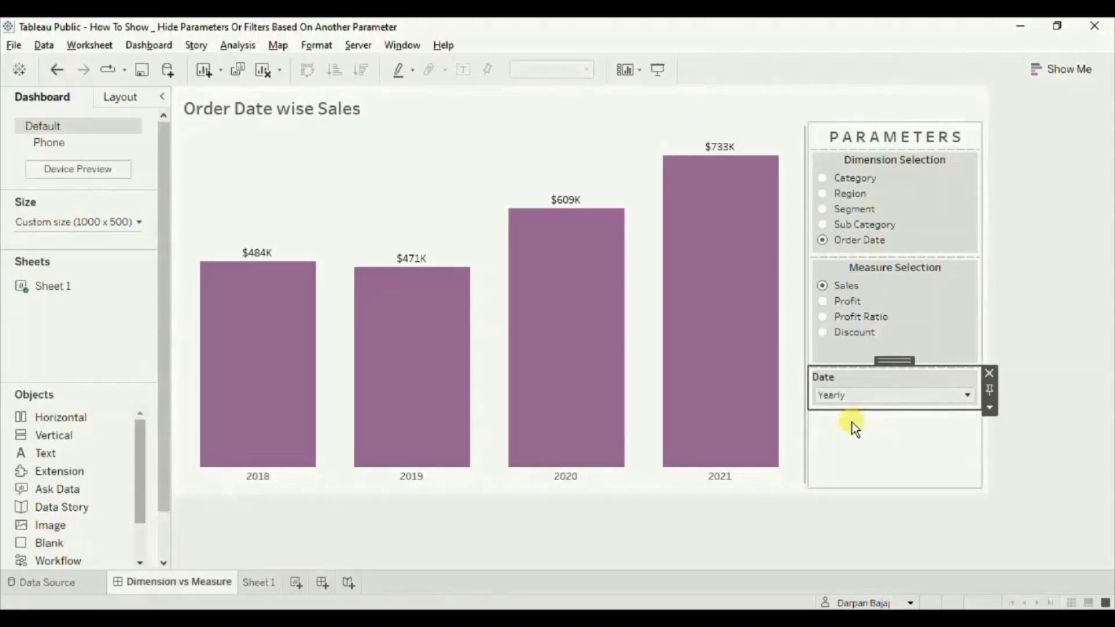
pyautogui.click(1012, 348)
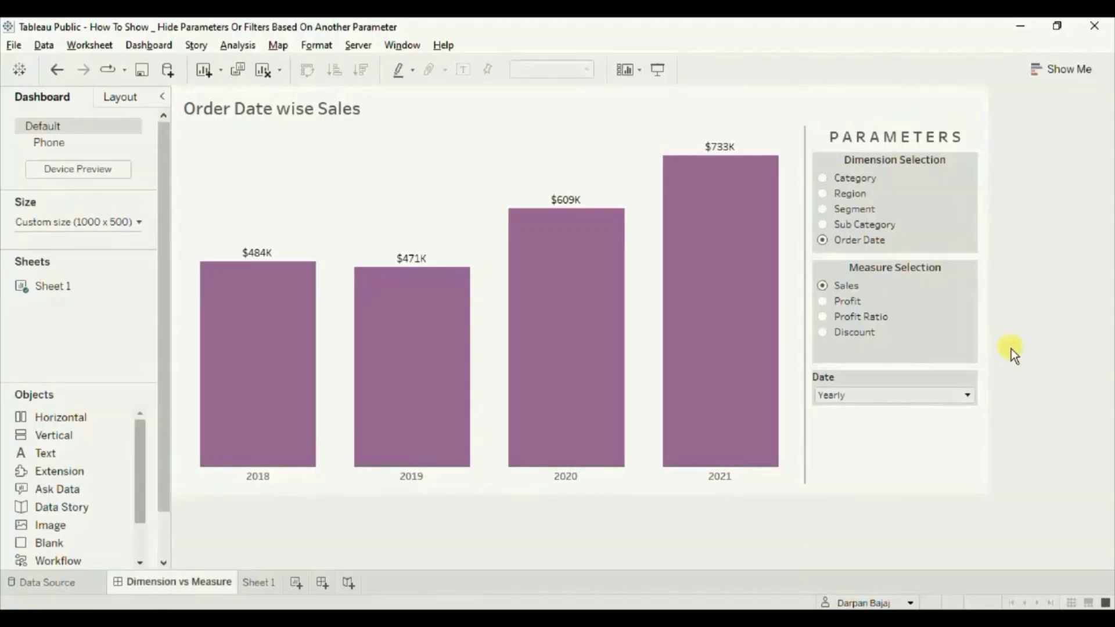
# Step: Test Dimension Selection with Sub Category, Order Date and Segment, ending on Order Date
pyautogui.click(824, 225)
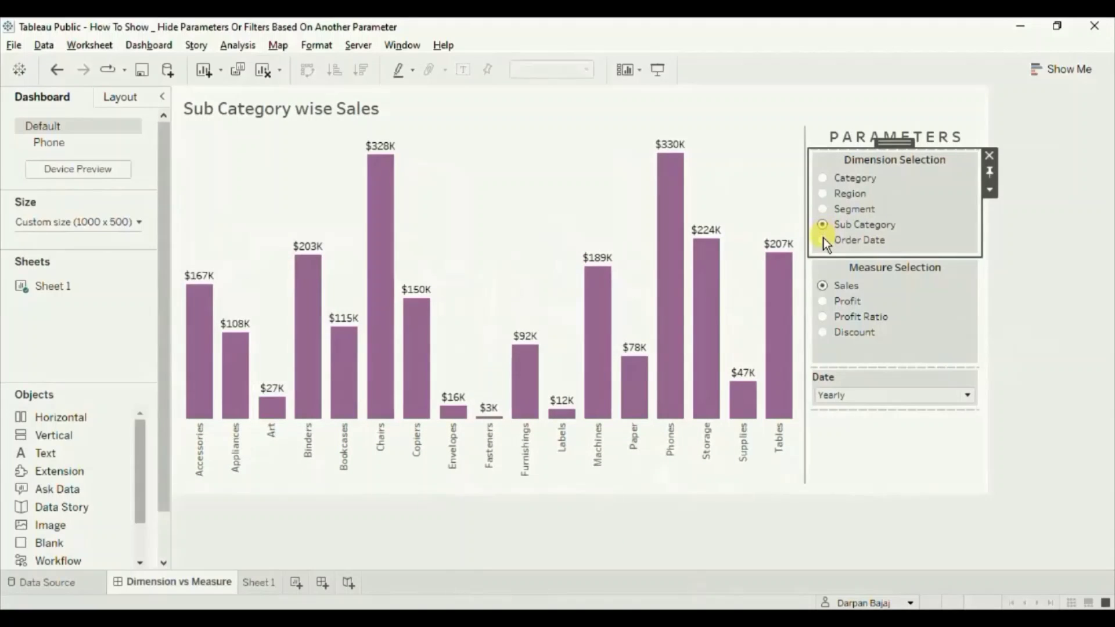
pyautogui.click(823, 240)
pyautogui.click(824, 209)
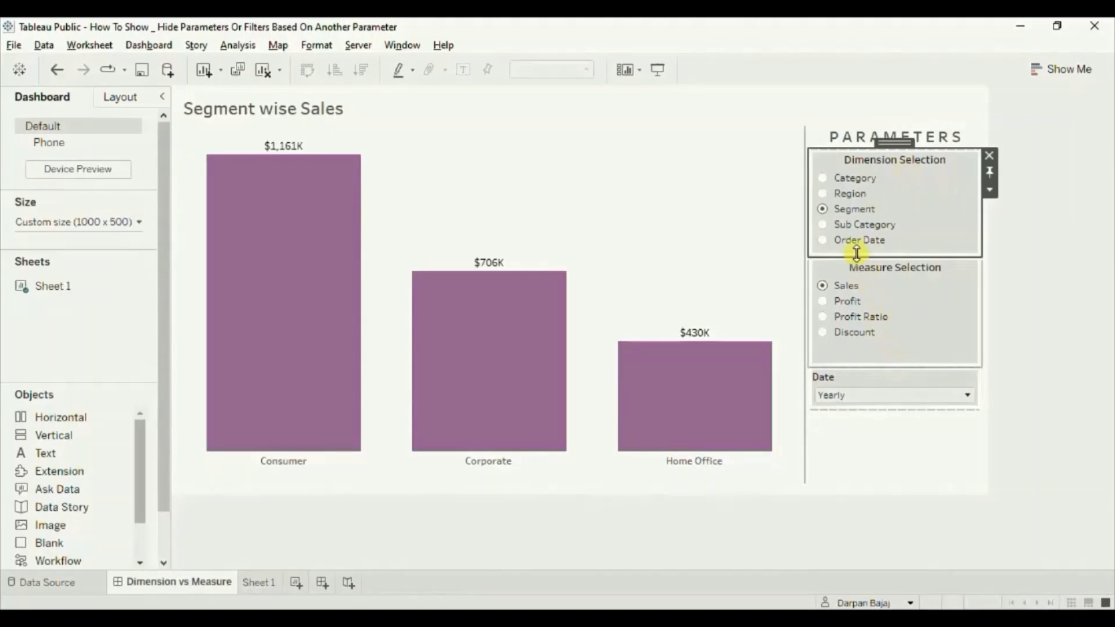
pyautogui.click(825, 239)
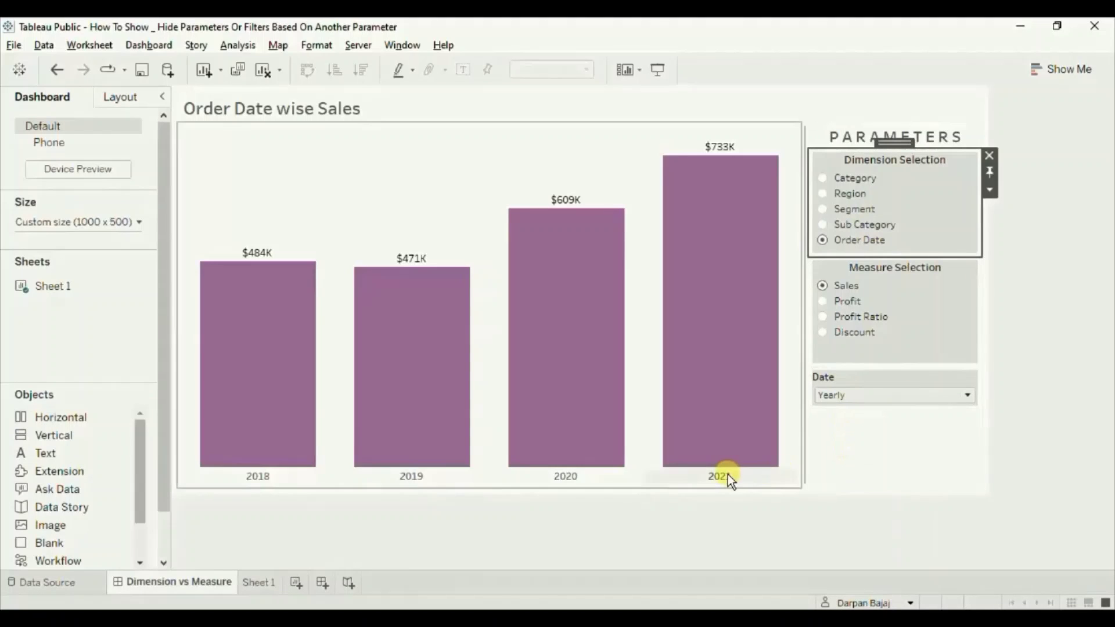
# Step: Create a new worksheet and review the settings of the Dimension Selection parameter without changing them
pyautogui.click(296, 583)
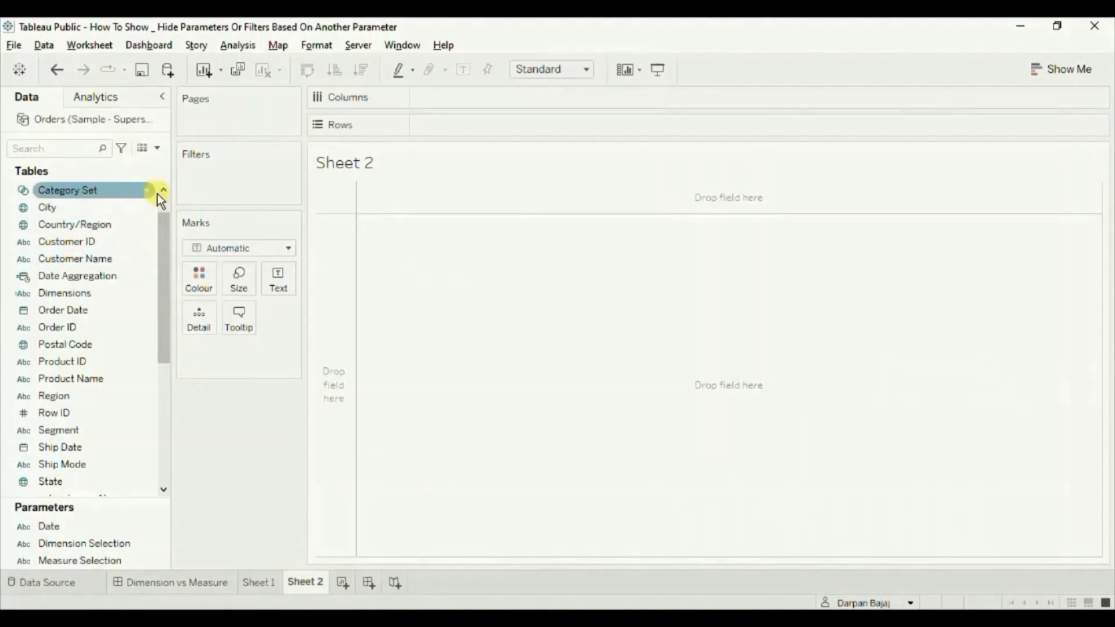
pyautogui.rightClick(159, 542)
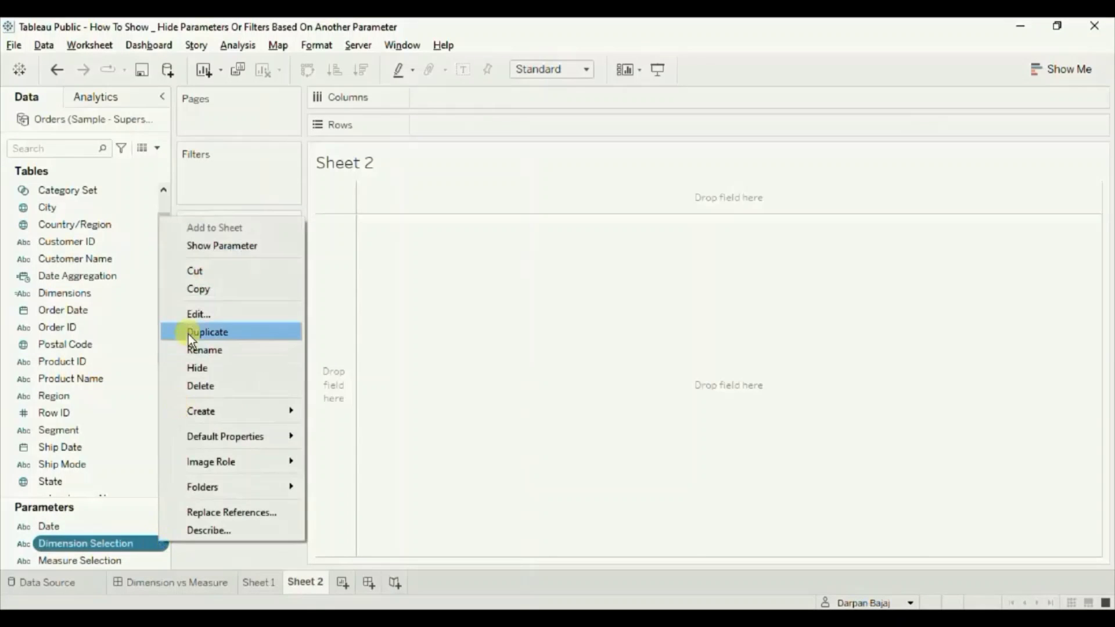
pyautogui.click(194, 314)
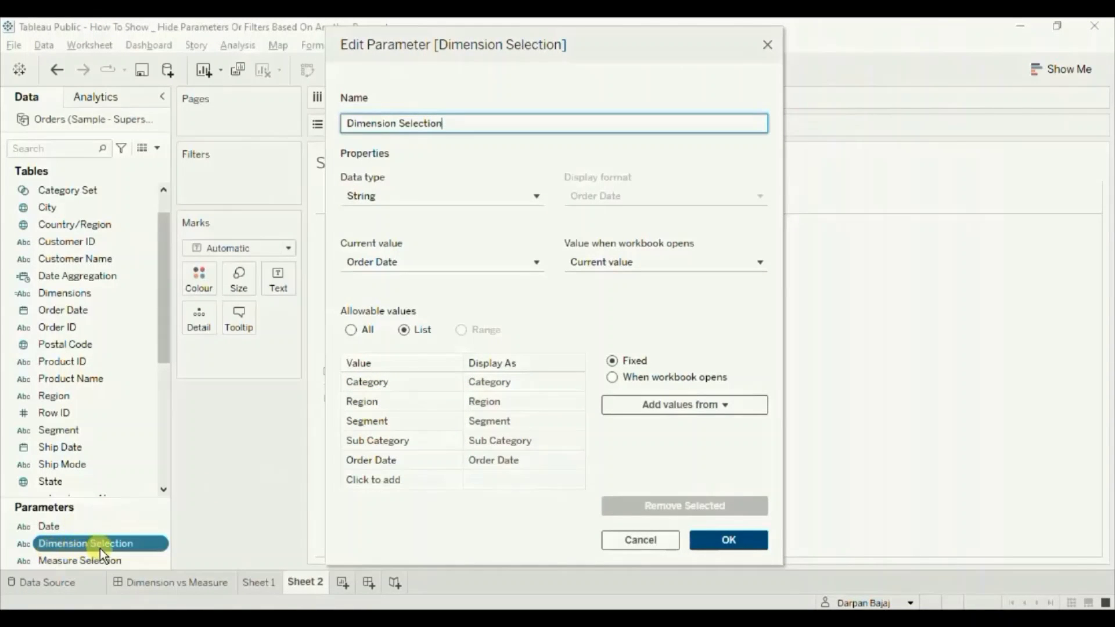
pyautogui.click(768, 46)
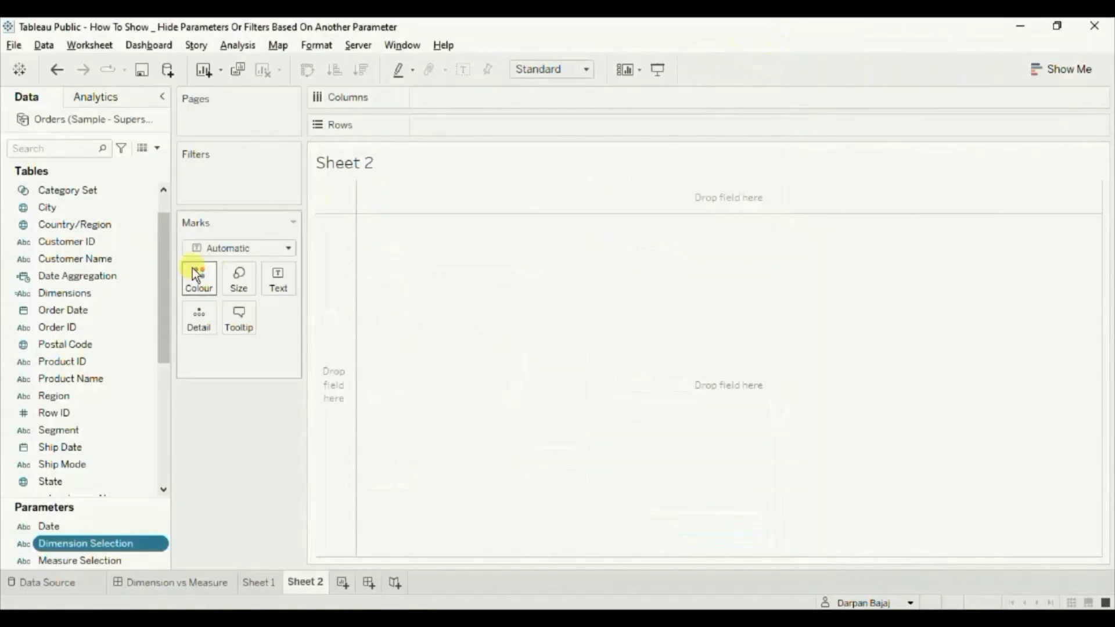
# Step: Create a calculated field from the Dimension Selection parameter and name it "show parameter"
pyautogui.rightClick(158, 542)
pyautogui.moveTo(230, 406)
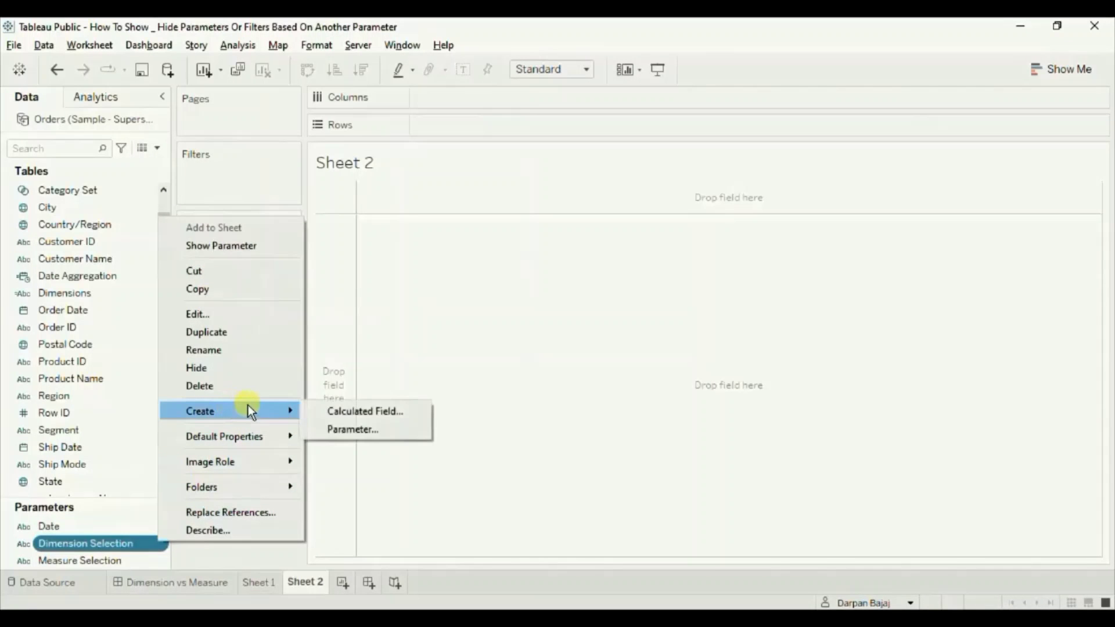
pyautogui.click(326, 404)
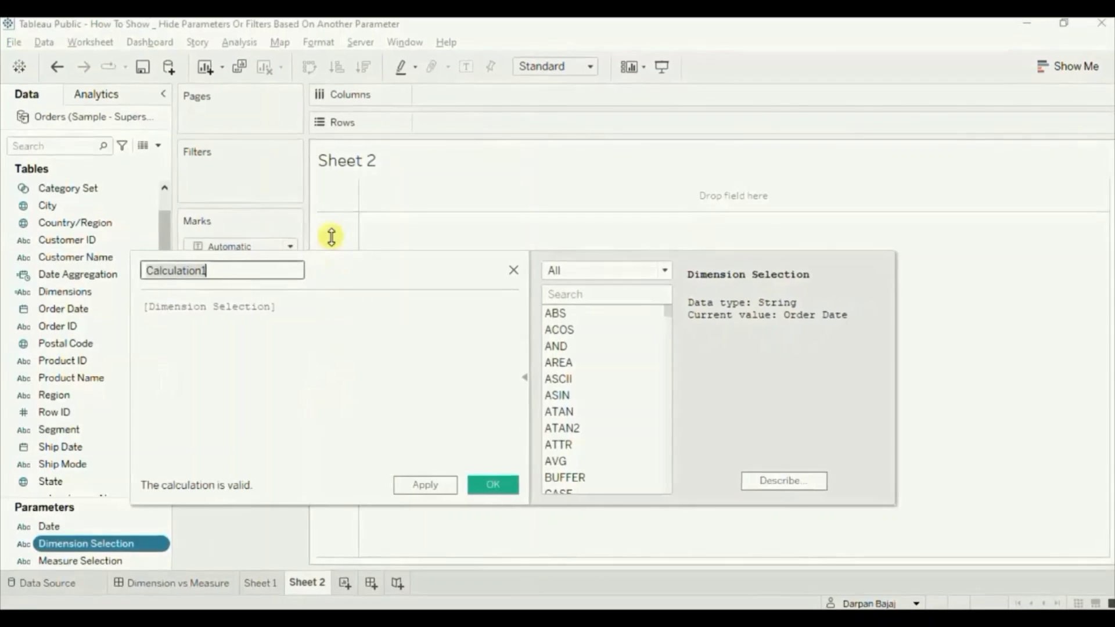
pyautogui.write('show ')
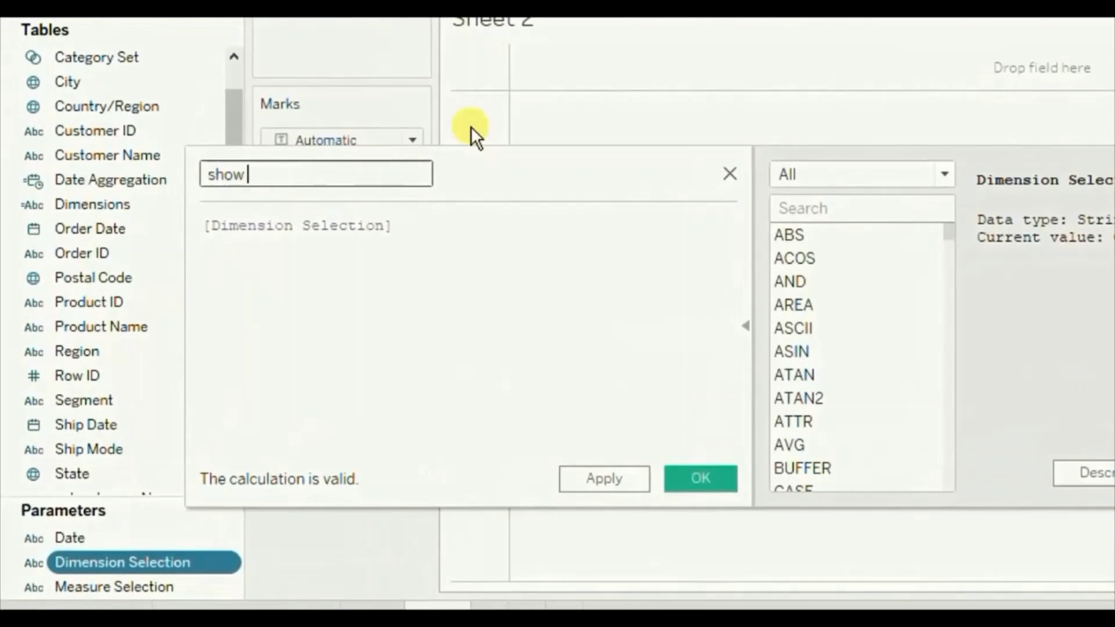
pyautogui.write('parameter')
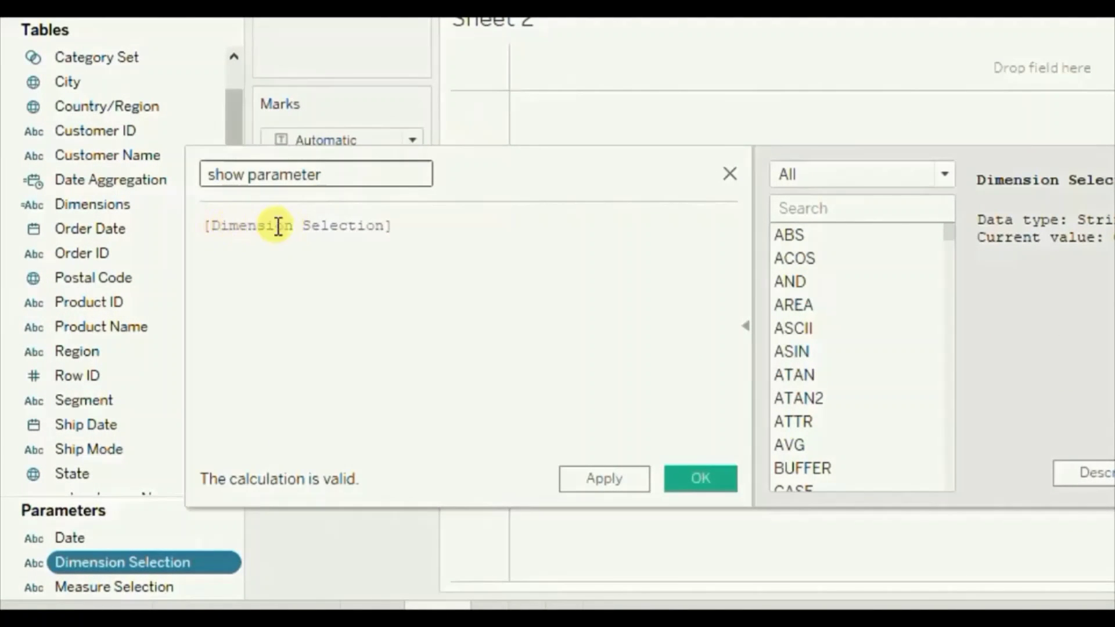
# Step: Complete the formula as [Dimension Selection]<>'Order Date' and save the calculated field
pyautogui.click(435, 226)
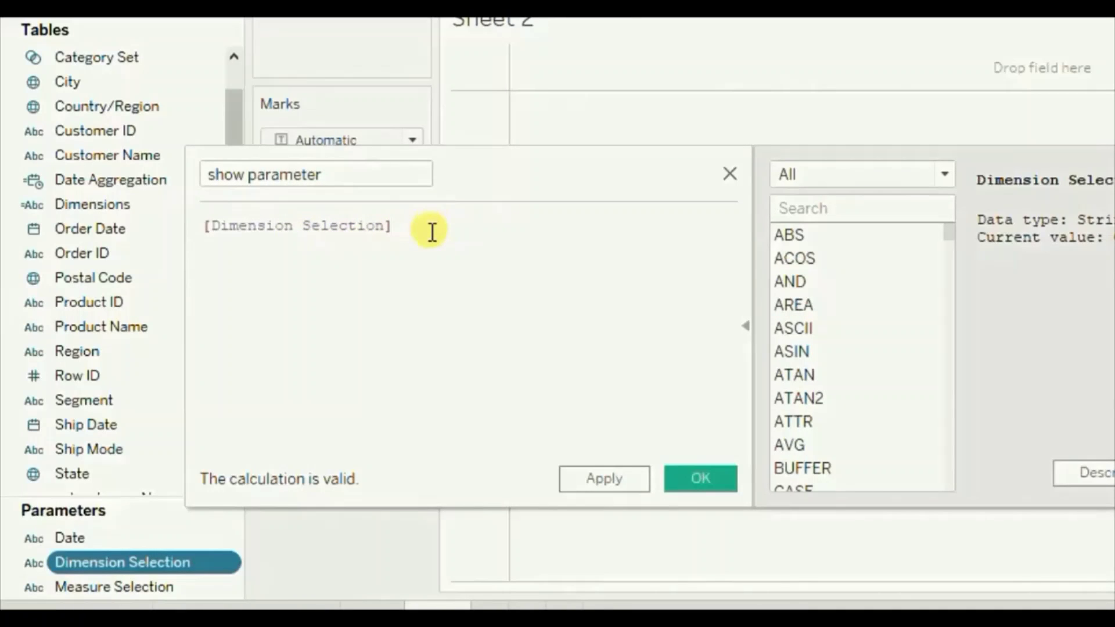
pyautogui.write('<>')
pyautogui.write("'d")
pyautogui.write('rder ')
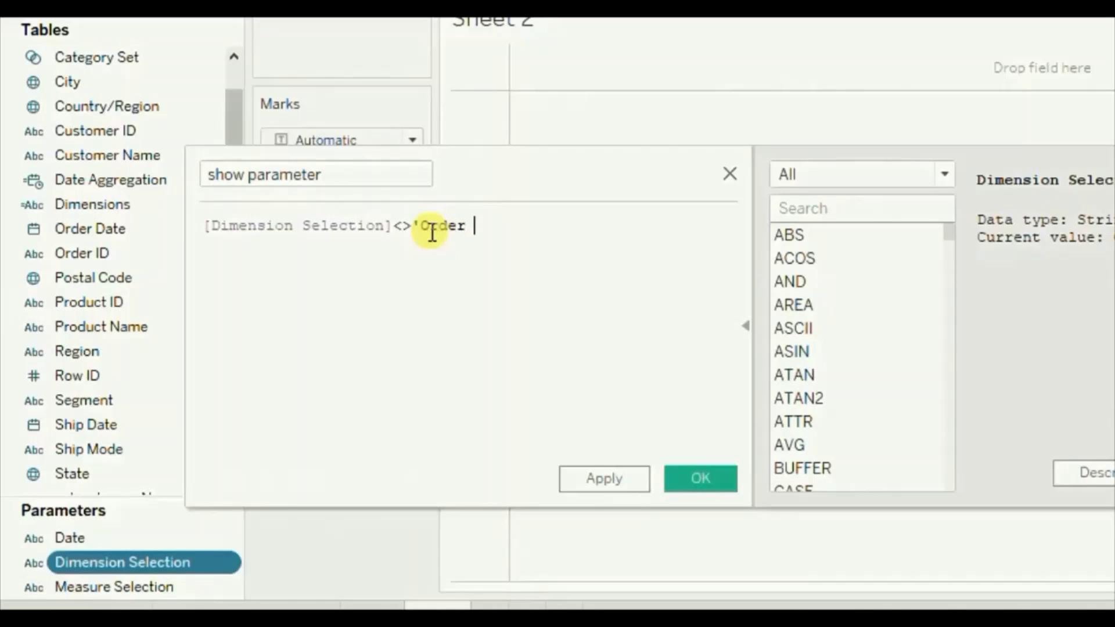
pyautogui.write('Date\\')
pyautogui.press('BackSpace')
pyautogui.write("'")
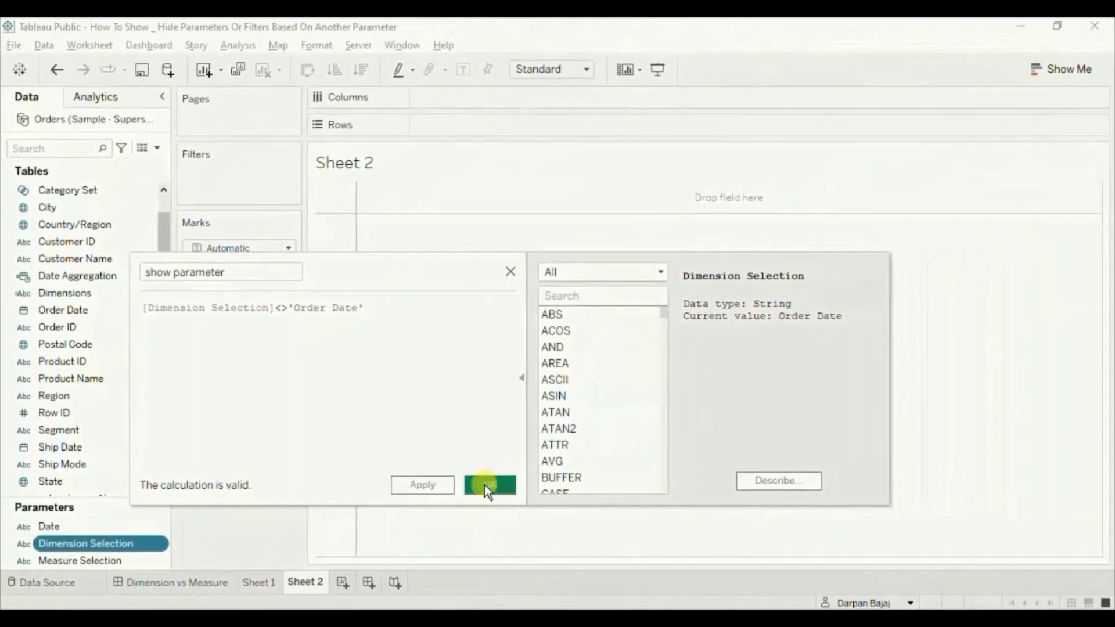
pyautogui.click(700, 478)
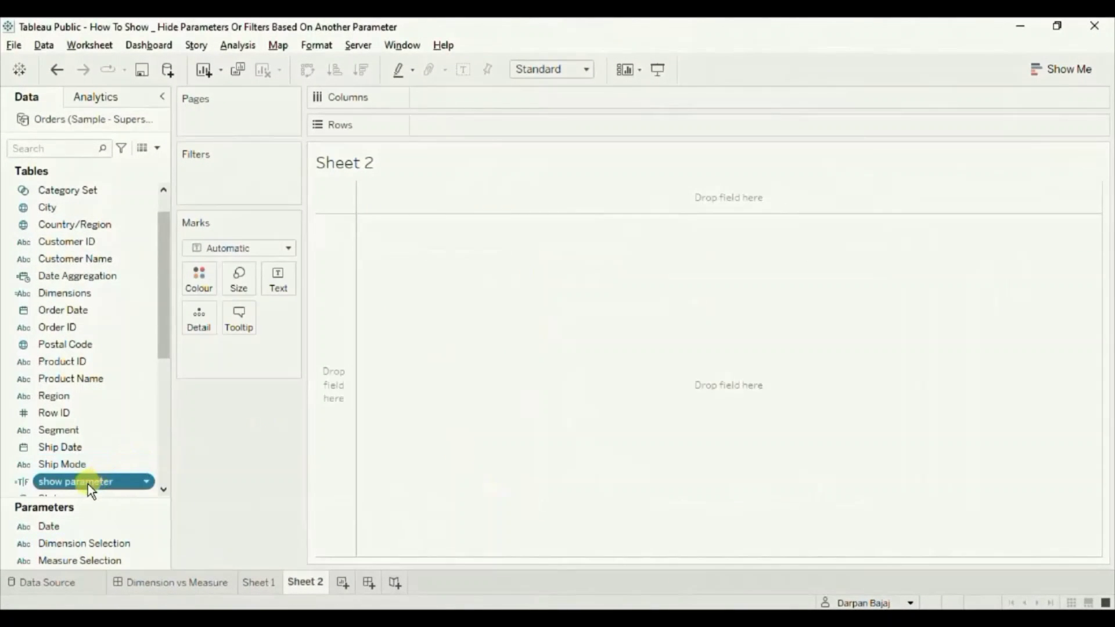
# Step: Place the show parameter field on Rows in Sheet 2 and check the selected dimension on the Dimension vs Measure dashboard
pyautogui.moveTo(88, 483); pyautogui.dragTo(503, 129)
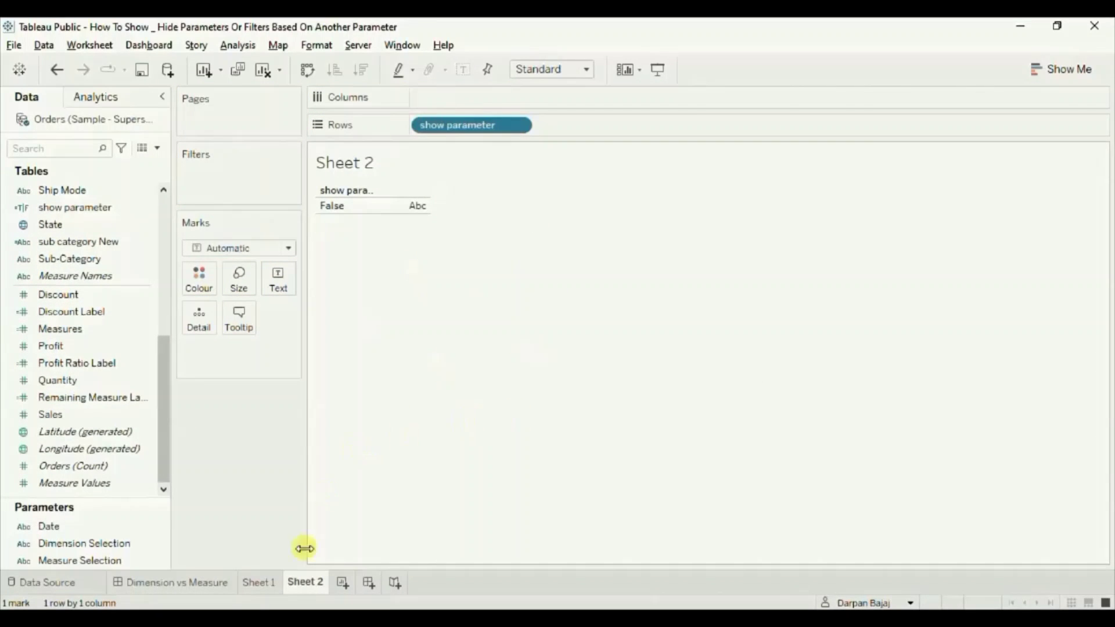
pyautogui.click(179, 586)
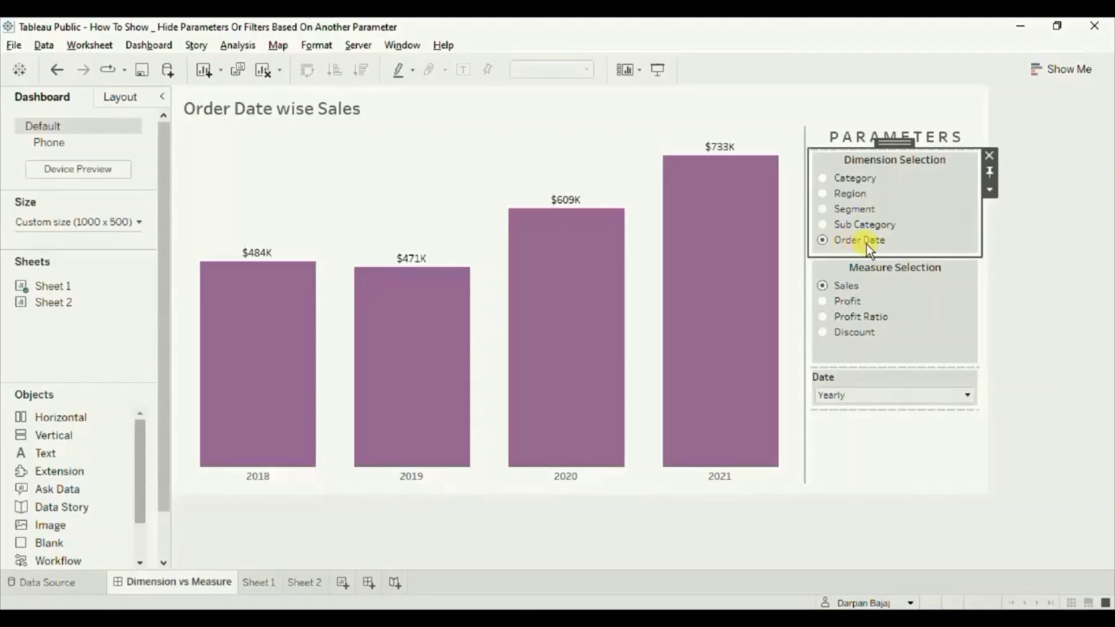
pyautogui.click(305, 582)
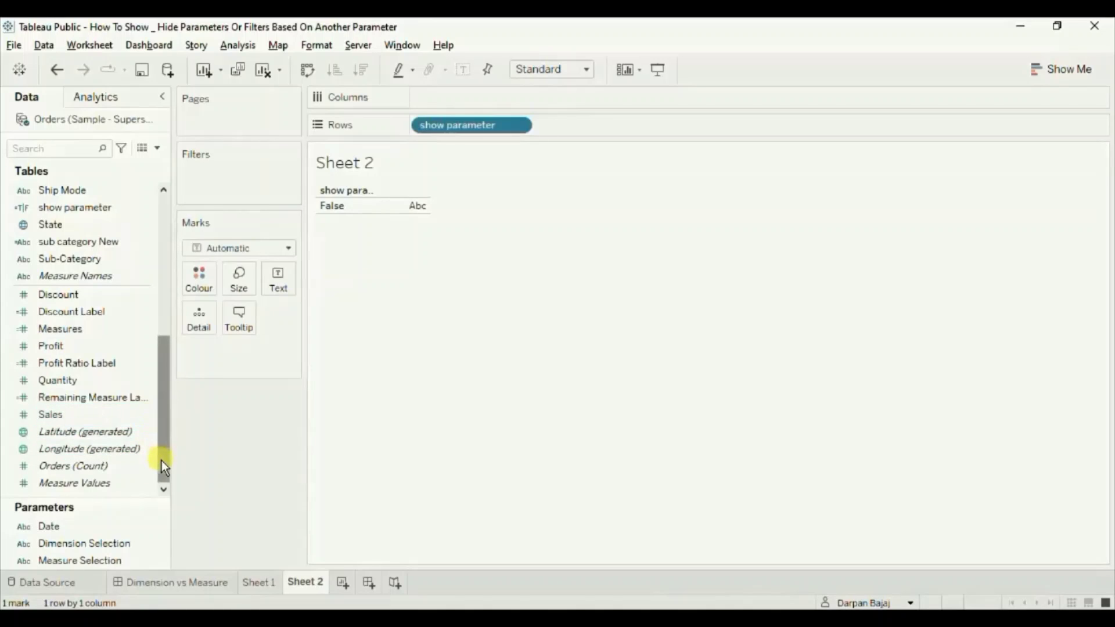
# Step: Filter Sheet 2 by the show parameter field using a custom value list containing True
pyautogui.moveTo(165, 461); pyautogui.dragTo(165, 420)
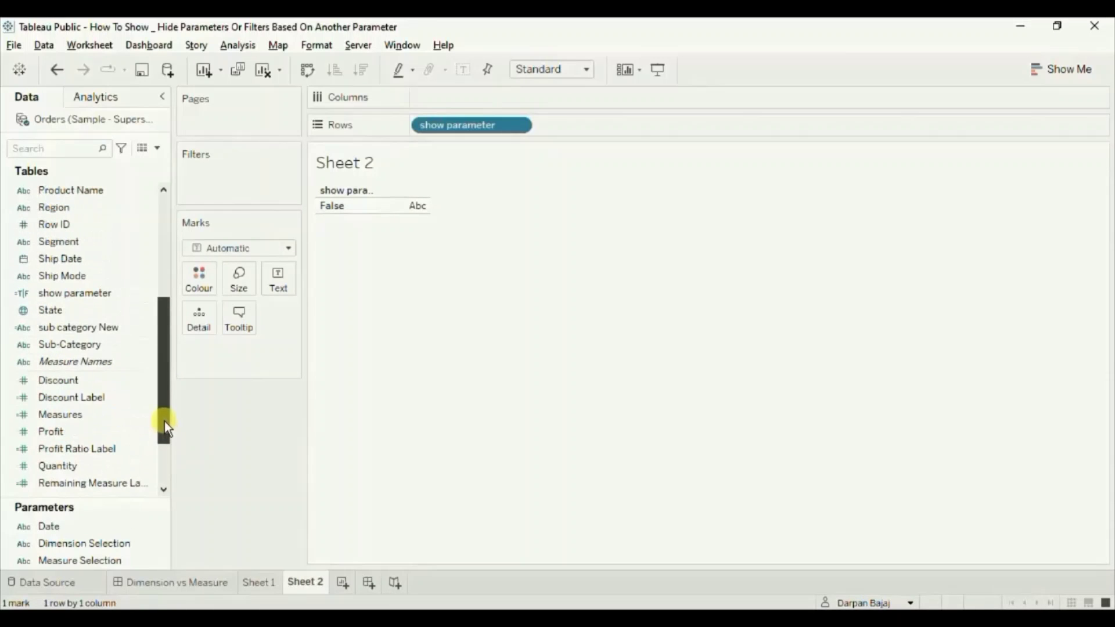
pyautogui.click(65, 294)
pyautogui.moveTo(65, 294); pyautogui.dragTo(258, 176)
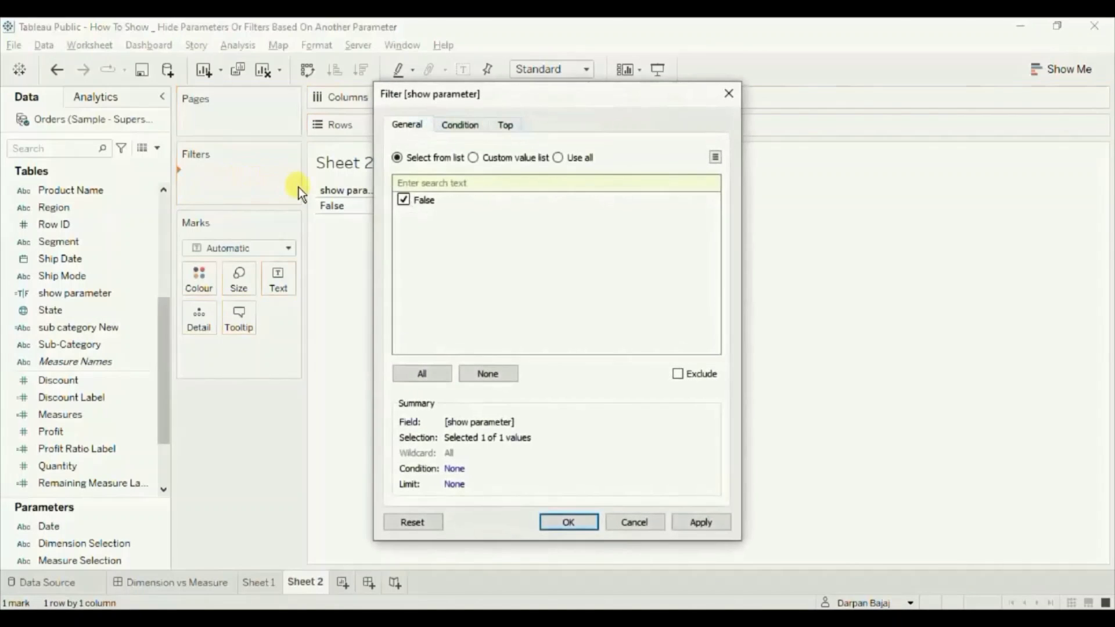
pyautogui.click(474, 158)
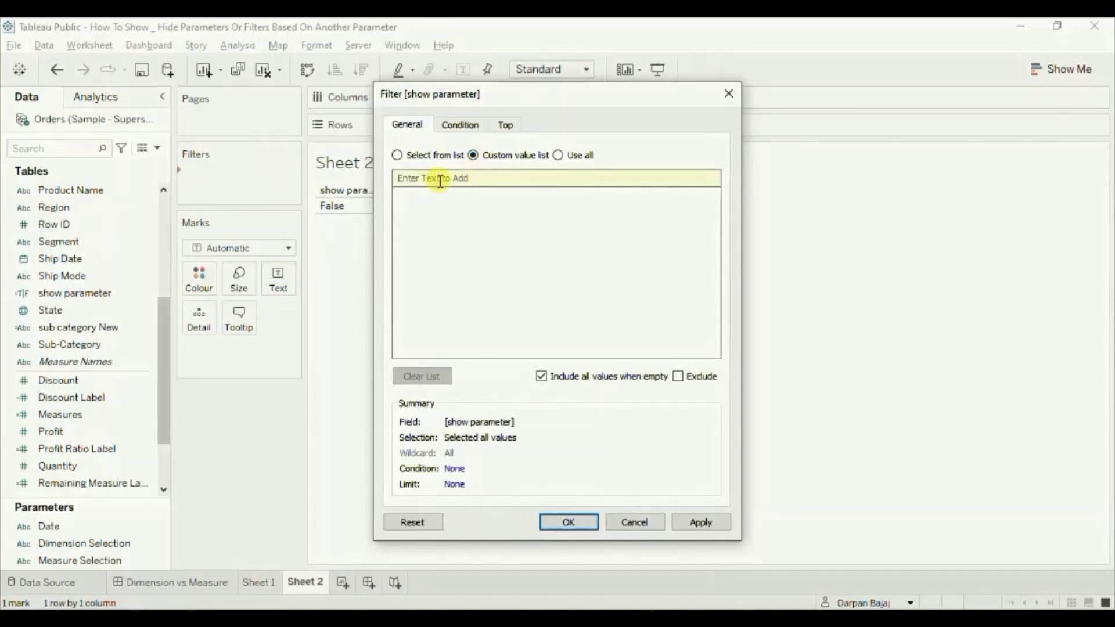
pyautogui.write('True')
pyautogui.click(713, 177)
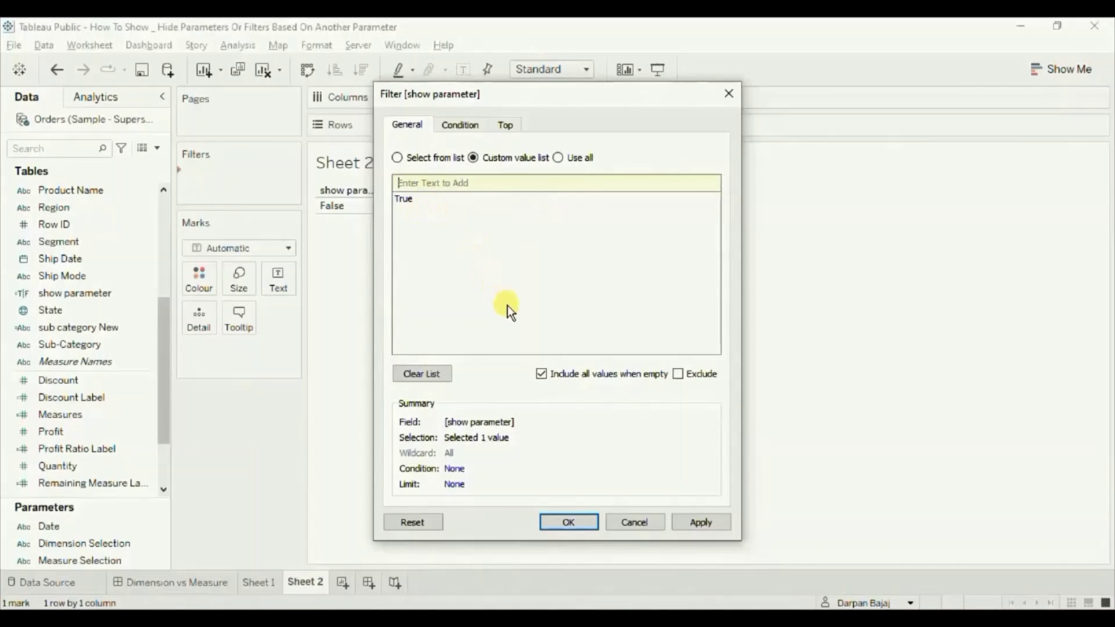
pyautogui.click(568, 520)
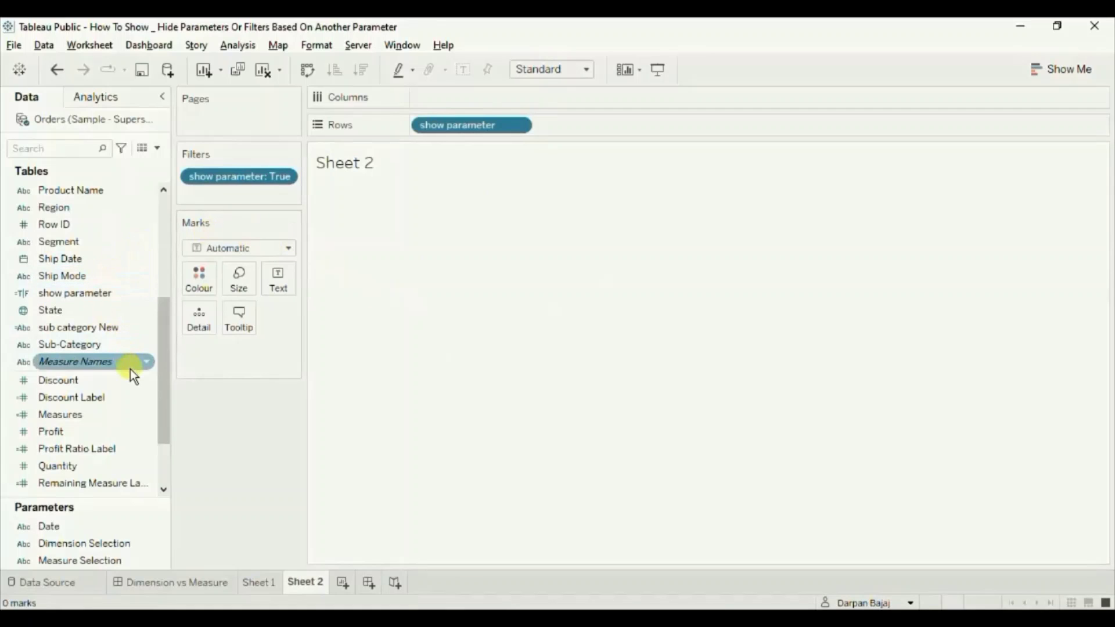
# Step: Review the formula of the show parameter calculated field and close it unchanged
pyautogui.click(147, 295)
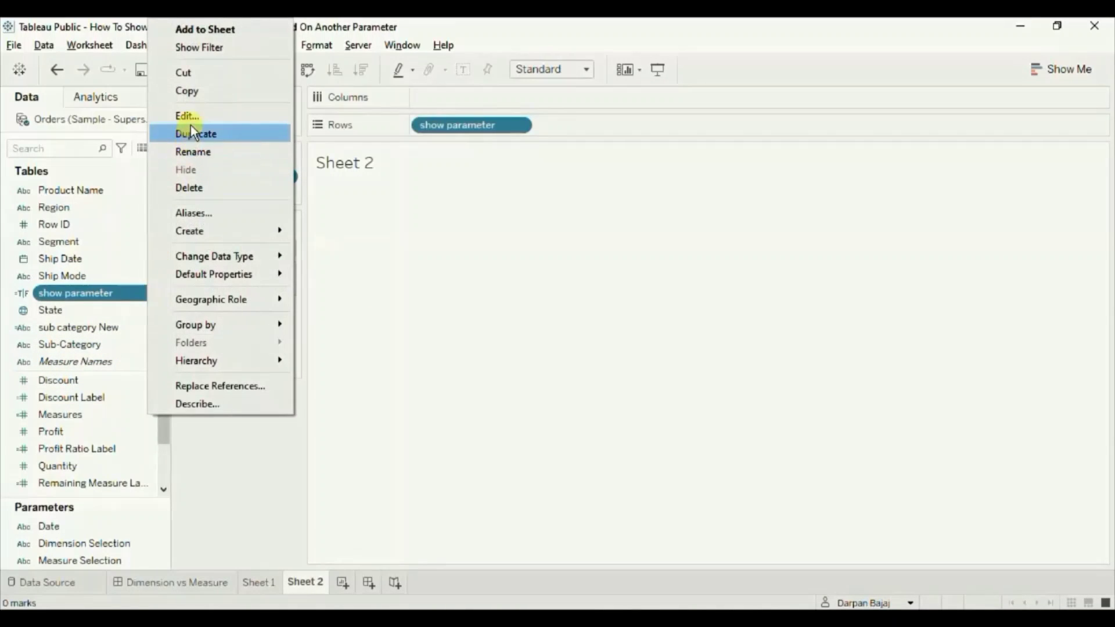
pyautogui.click(190, 116)
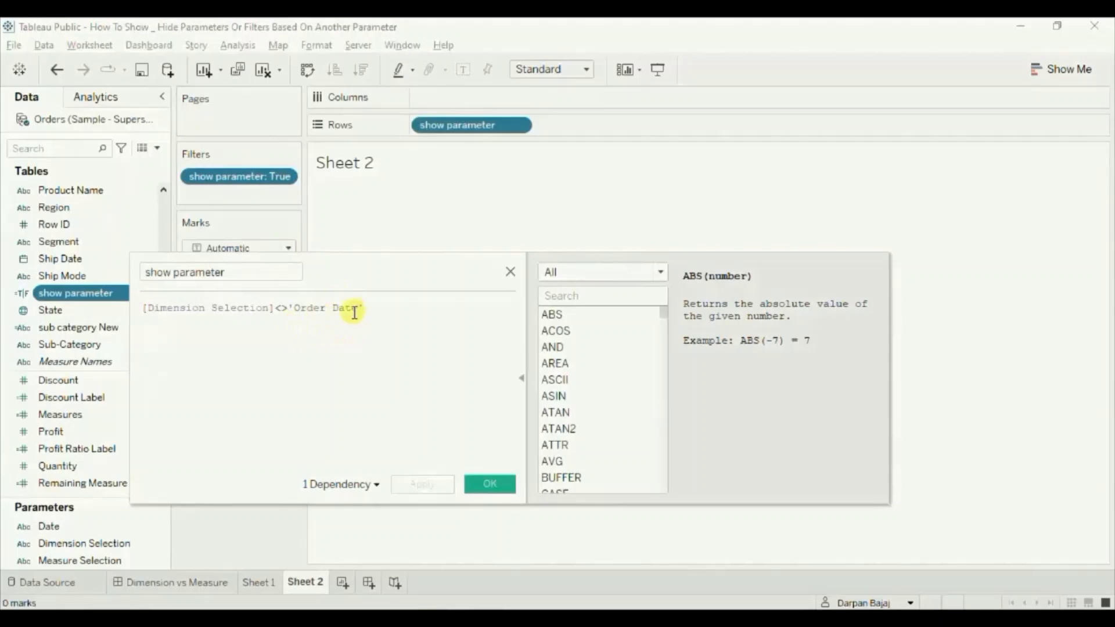
pyautogui.click(511, 271)
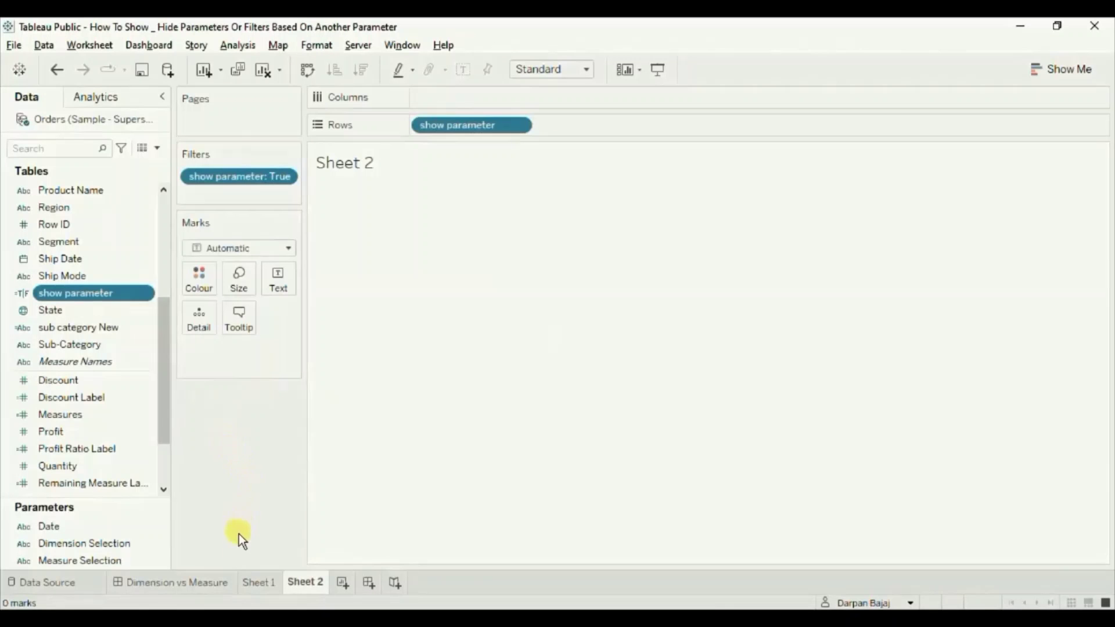
# Step: Place Sheet 2 on the Dimension vs Measure dashboard between the Measure Selection and Date parameters
pyautogui.click(199, 580)
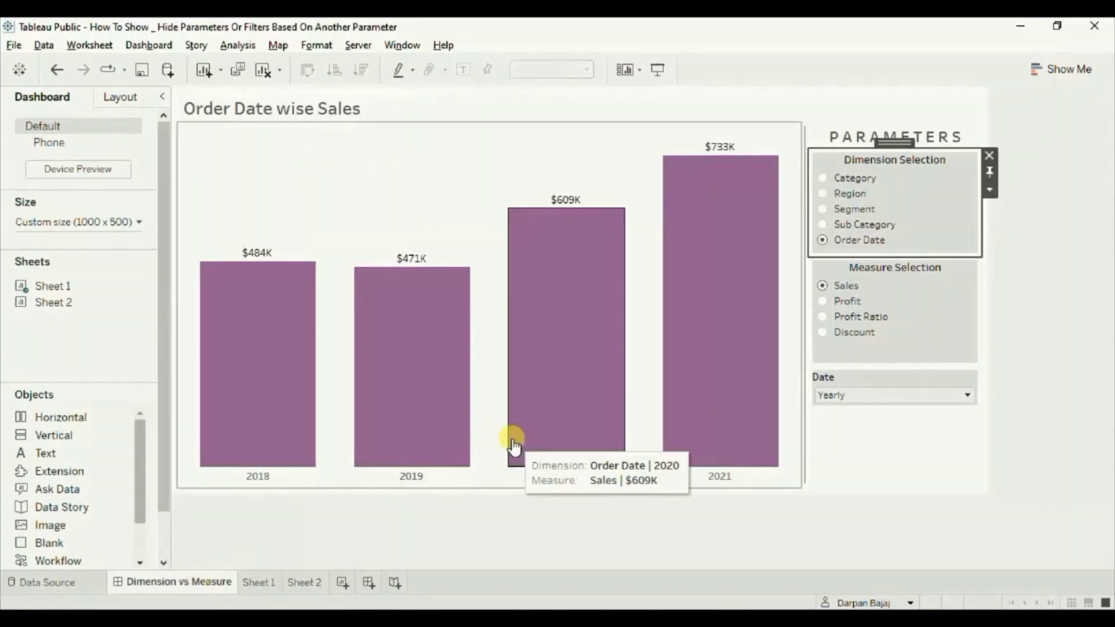
pyautogui.moveTo(110, 293)
pyautogui.moveTo(72, 302)
pyautogui.mouseDown()
pyautogui.moveTo(429, 329)
pyautogui.moveTo(858, 381)
pyautogui.mouseUp()
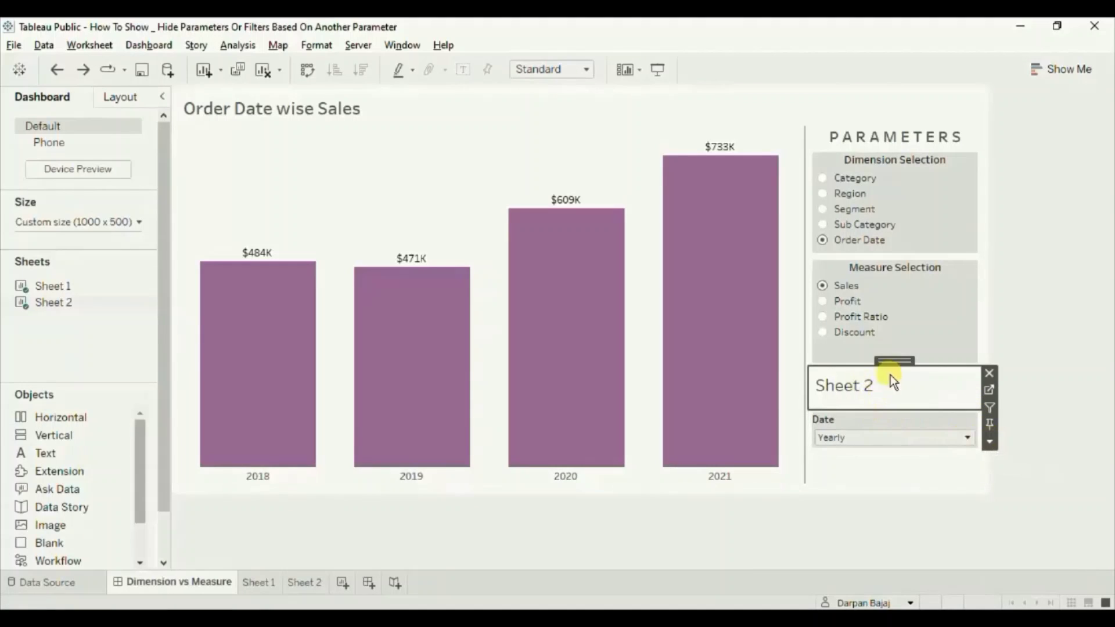
# Step: Set Sheet 2 on the dashboard to fit Entire View and hide its title
pyautogui.click(989, 442)
pyautogui.moveTo(980, 271)
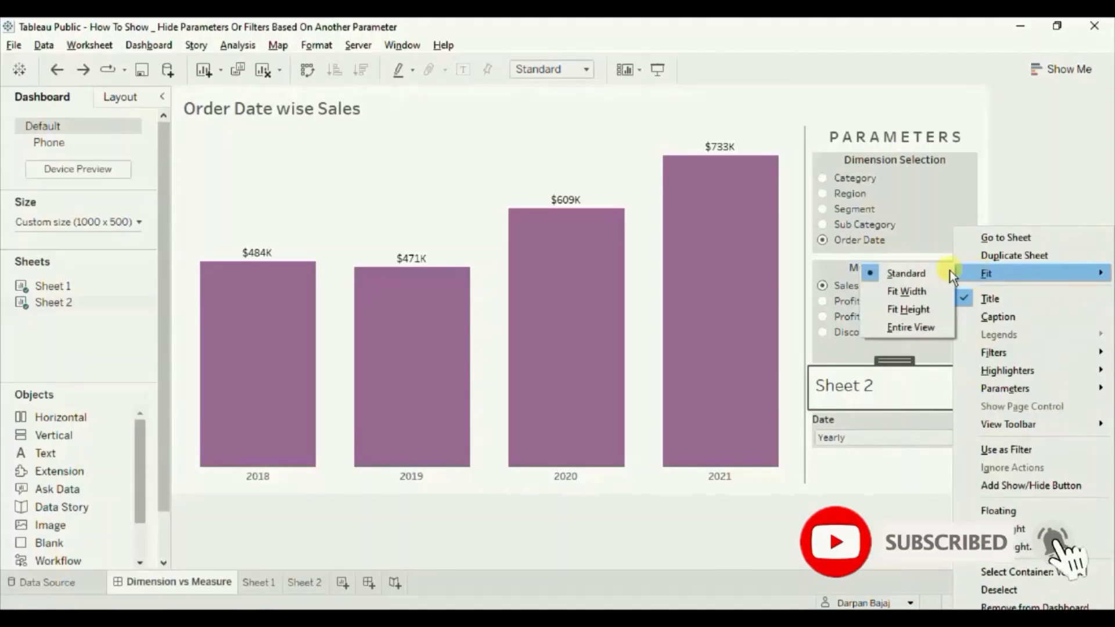
pyautogui.click(911, 327)
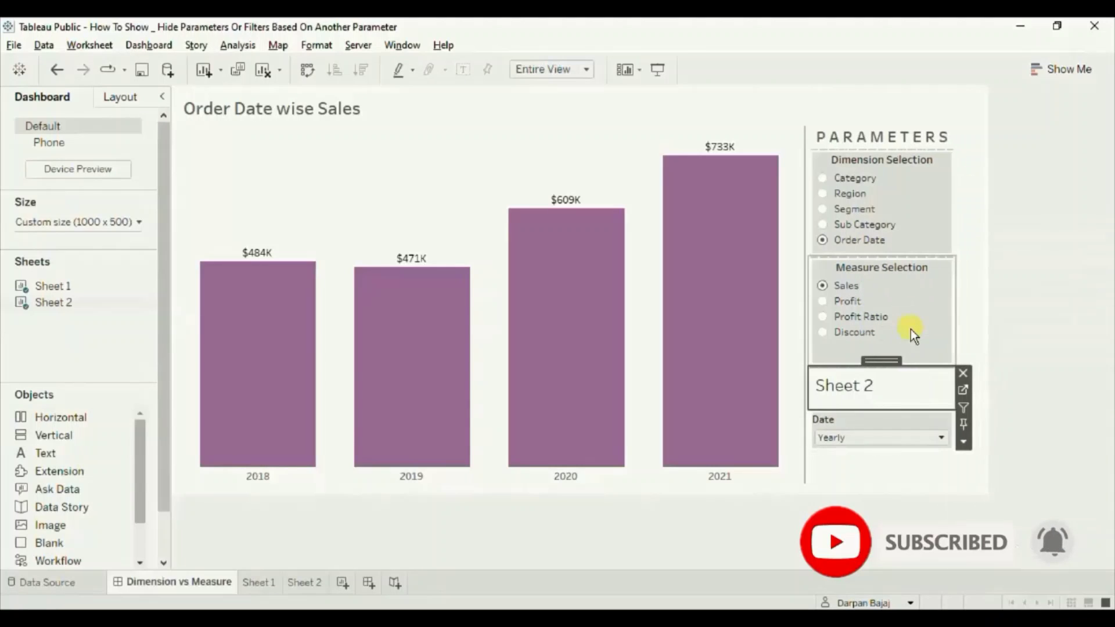
pyautogui.click(842, 316)
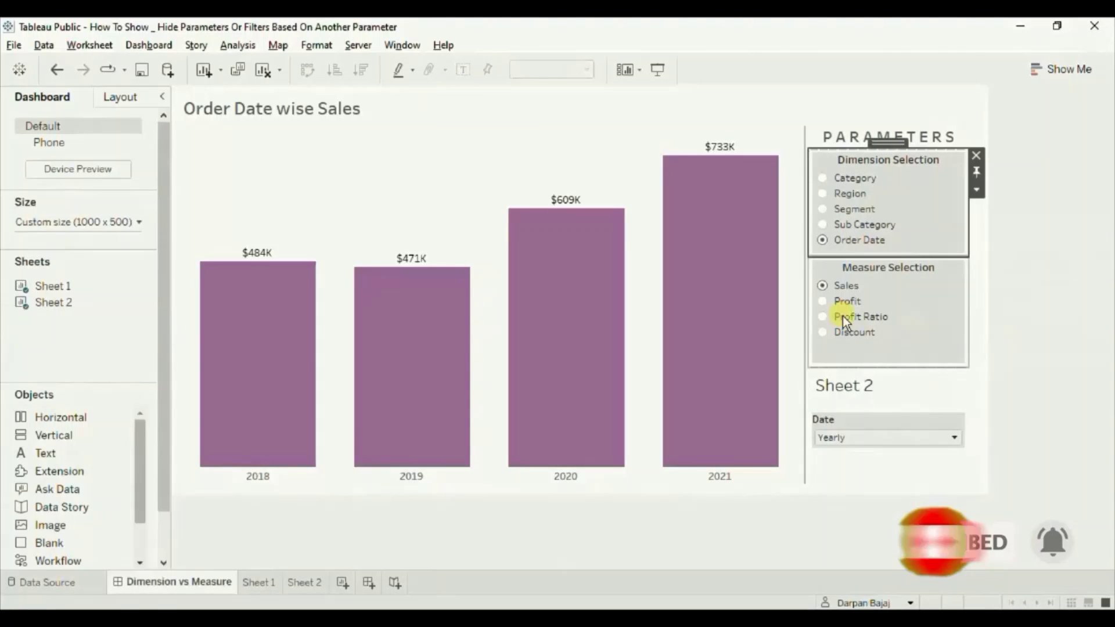
pyautogui.rightClick(845, 392)
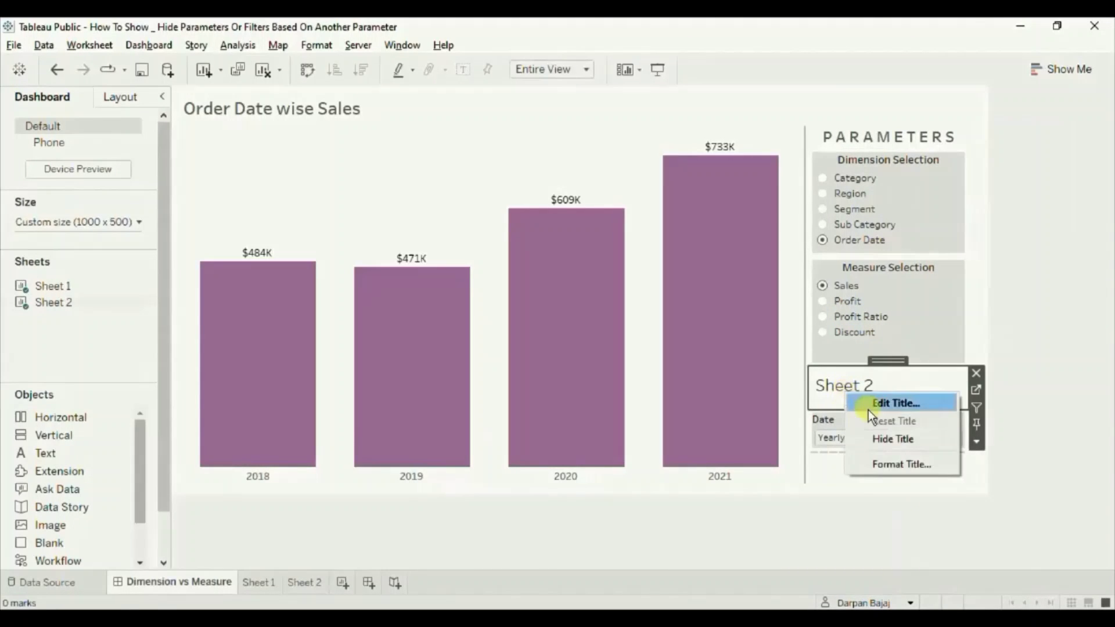
pyautogui.click(877, 439)
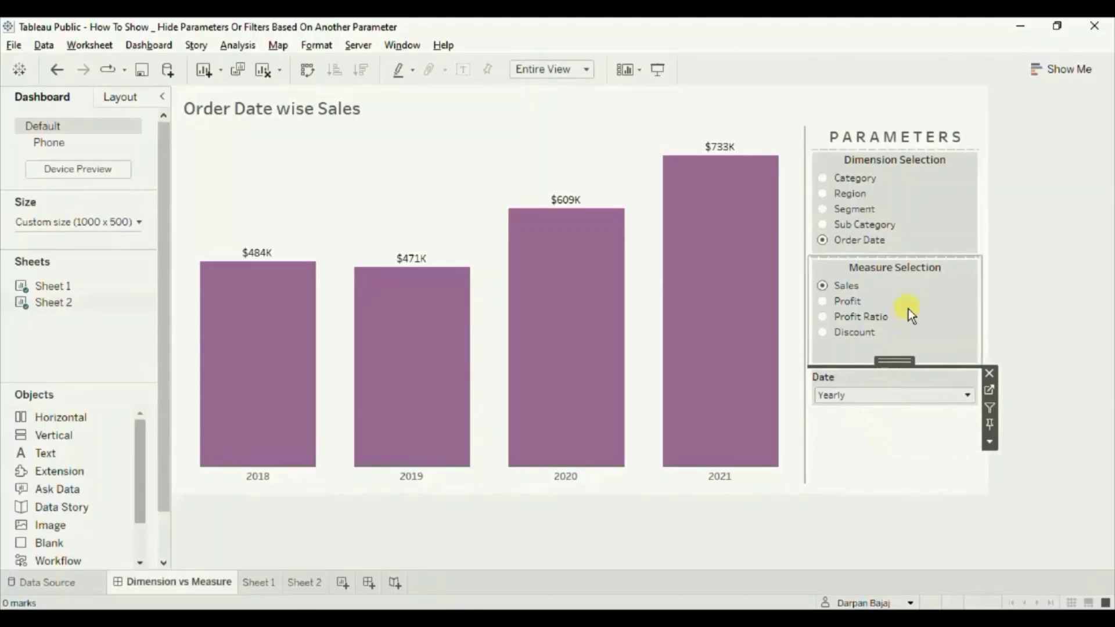
# Step: Test how the Date parameter shifts by switching Dimension Selection through Sub Category, Segment, Region, Category, Order Date and back to Sub Category
pyautogui.click(823, 226)
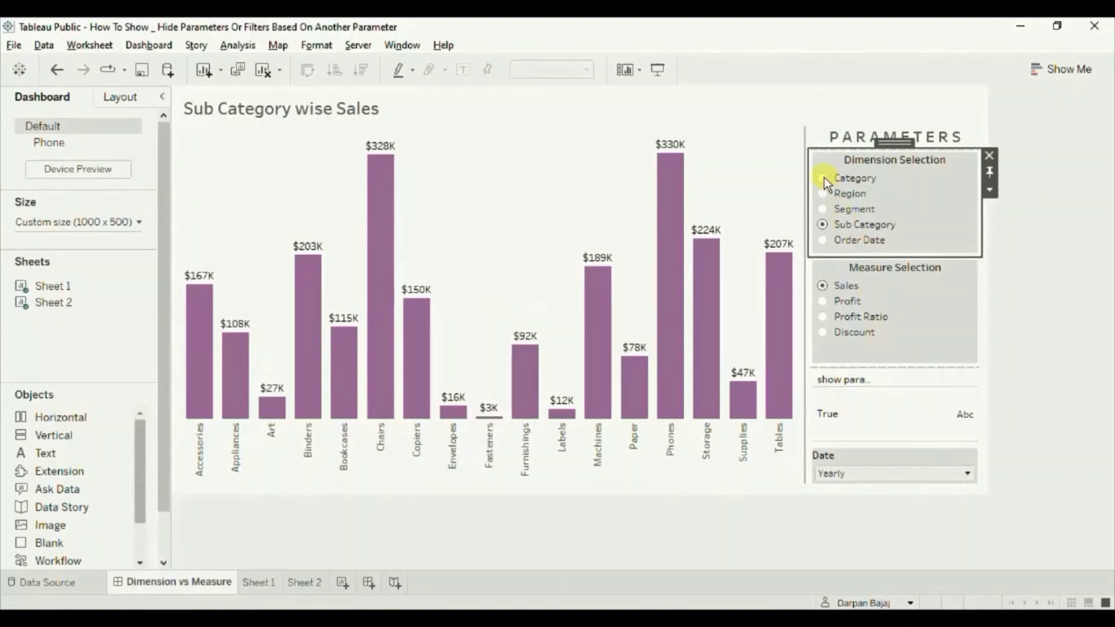
pyautogui.click(824, 211)
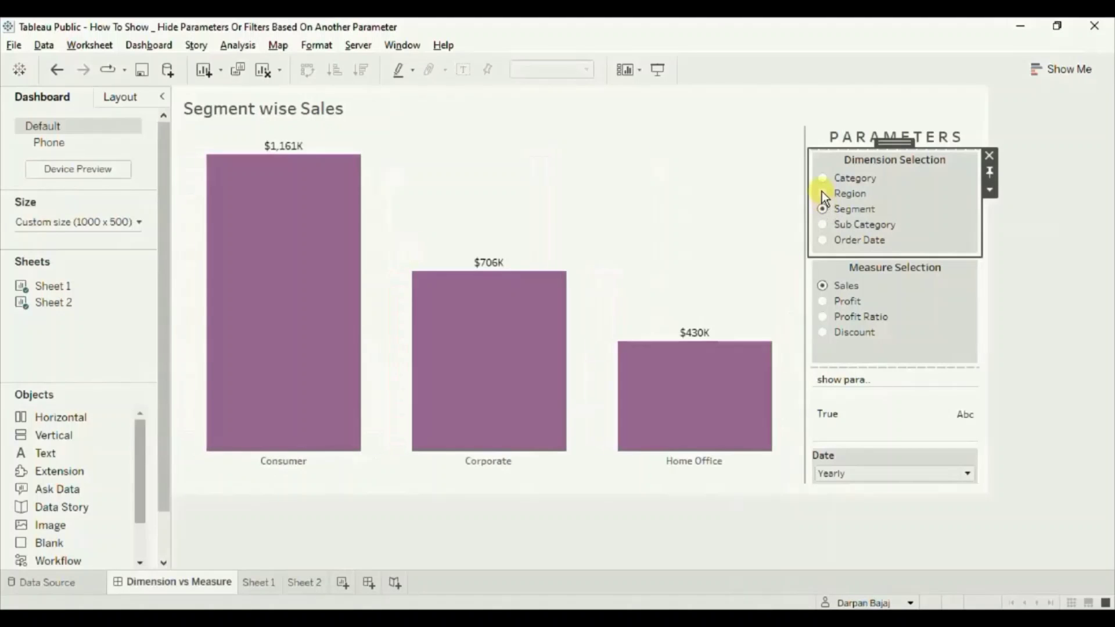
pyautogui.click(822, 191)
pyautogui.click(824, 180)
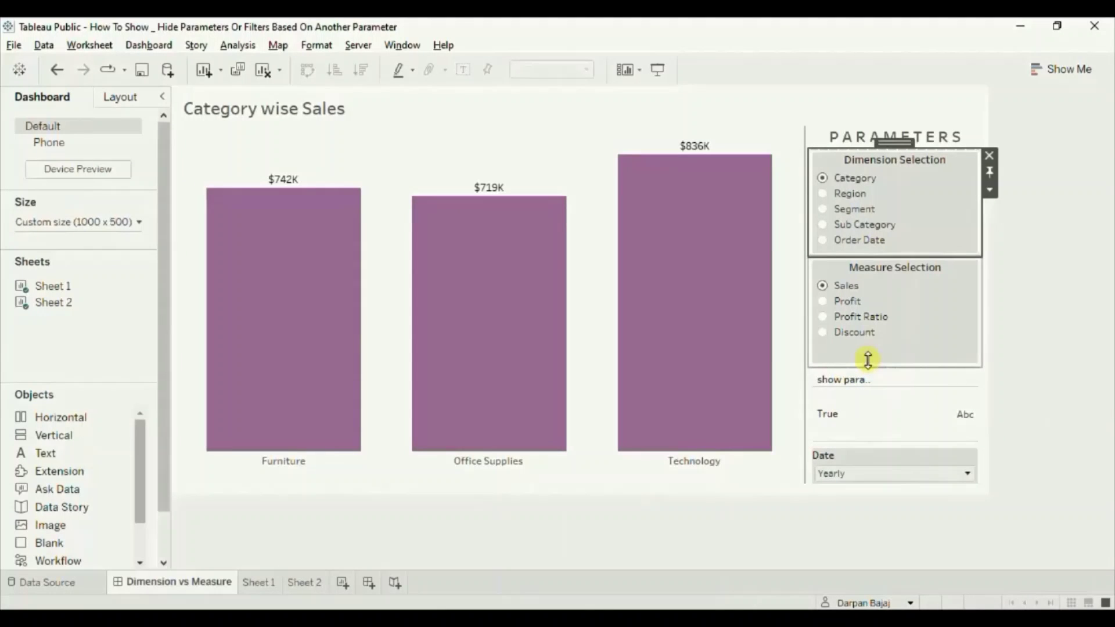
pyautogui.click(823, 241)
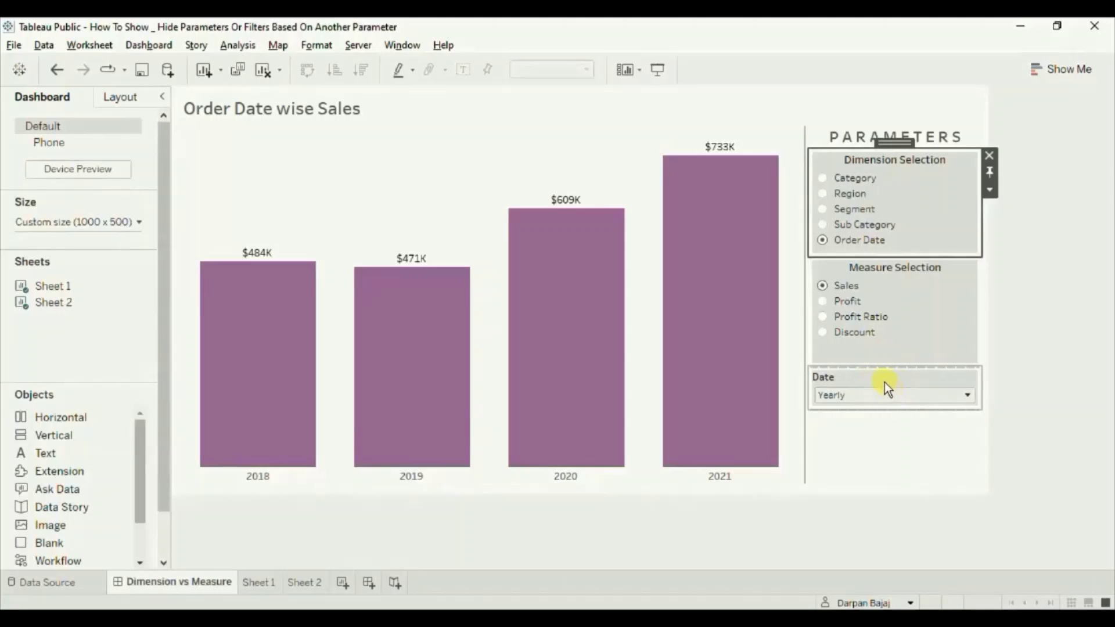
pyautogui.click(825, 224)
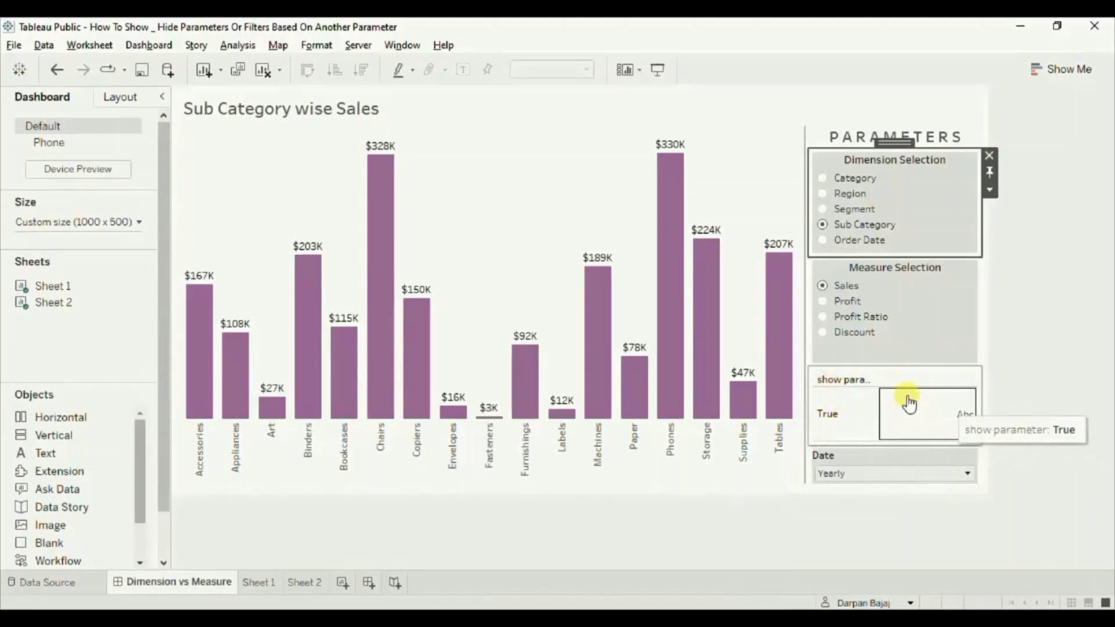
# Step: Turn off Show tooltips for the marks in Sheet 2
pyautogui.click(296, 583)
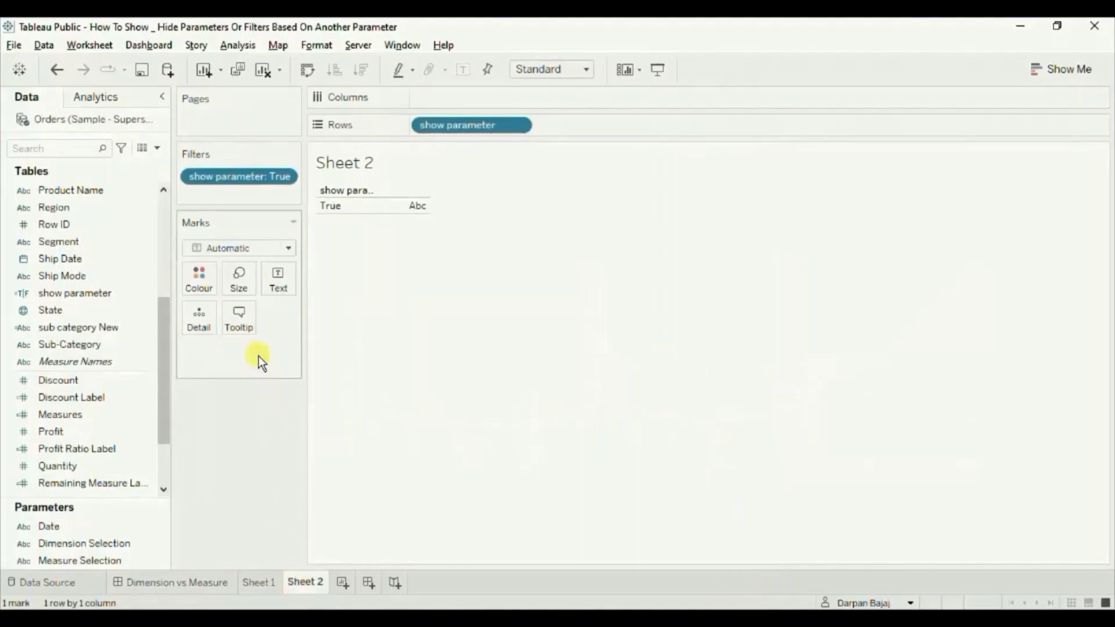
pyautogui.click(239, 318)
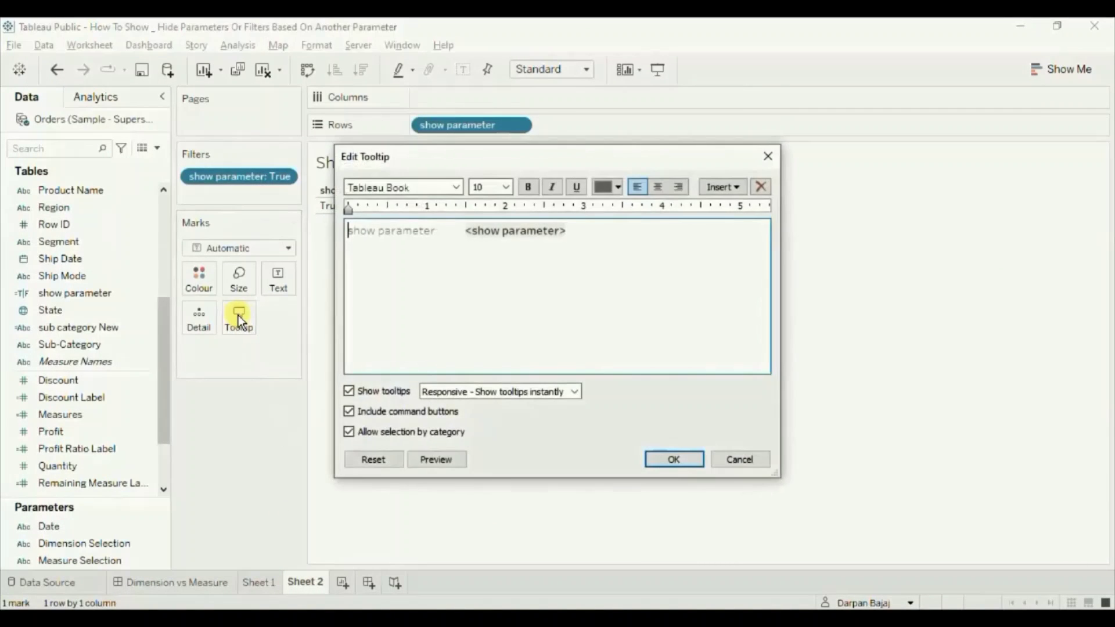
pyautogui.click(348, 392)
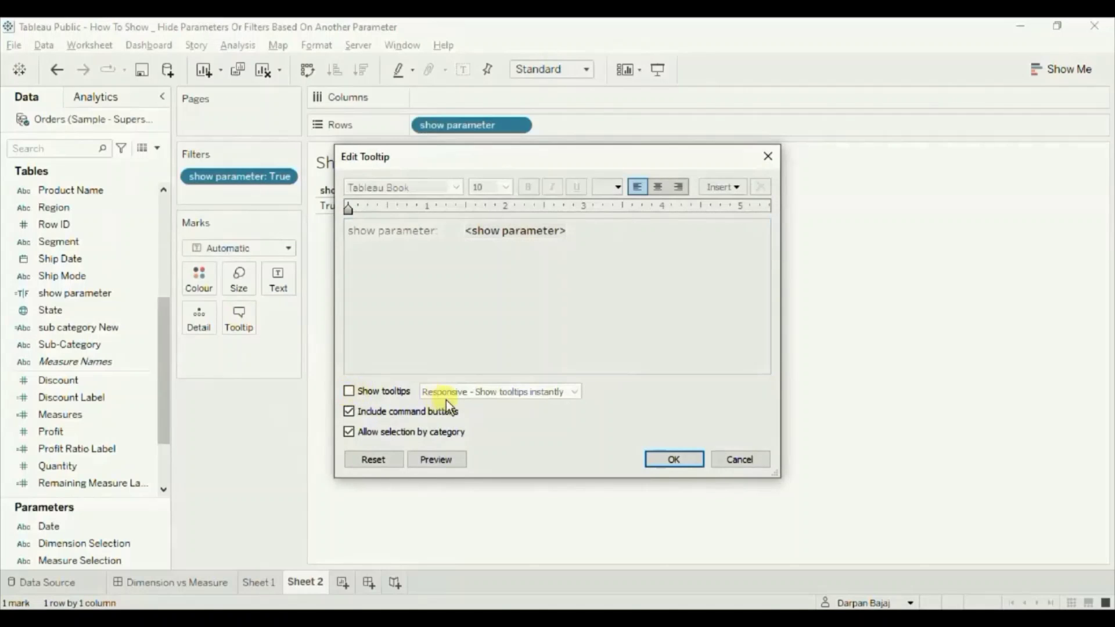
pyautogui.click(669, 458)
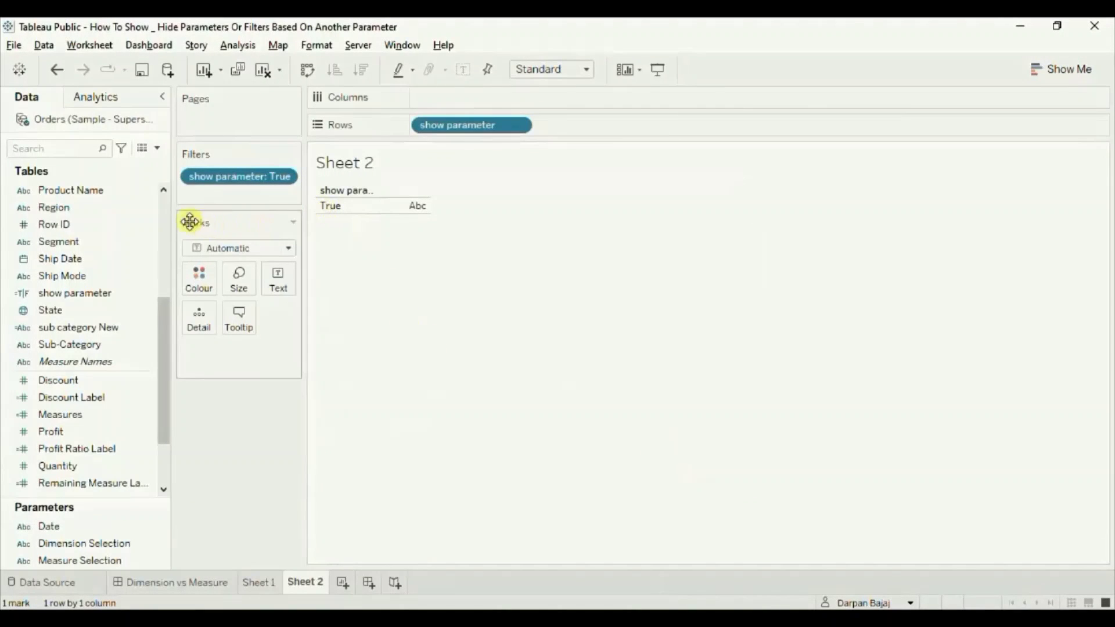
# Step: Create a calculated field named Blank with the empty string '' as its formula
pyautogui.click(160, 151)
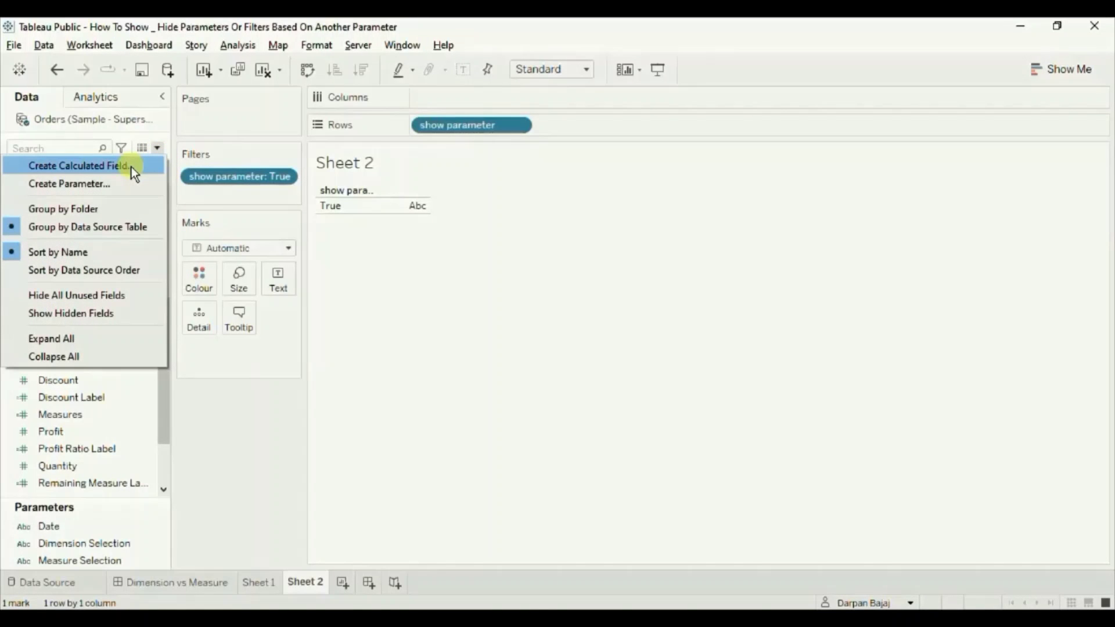
pyautogui.click(131, 166)
pyautogui.write('Blank')
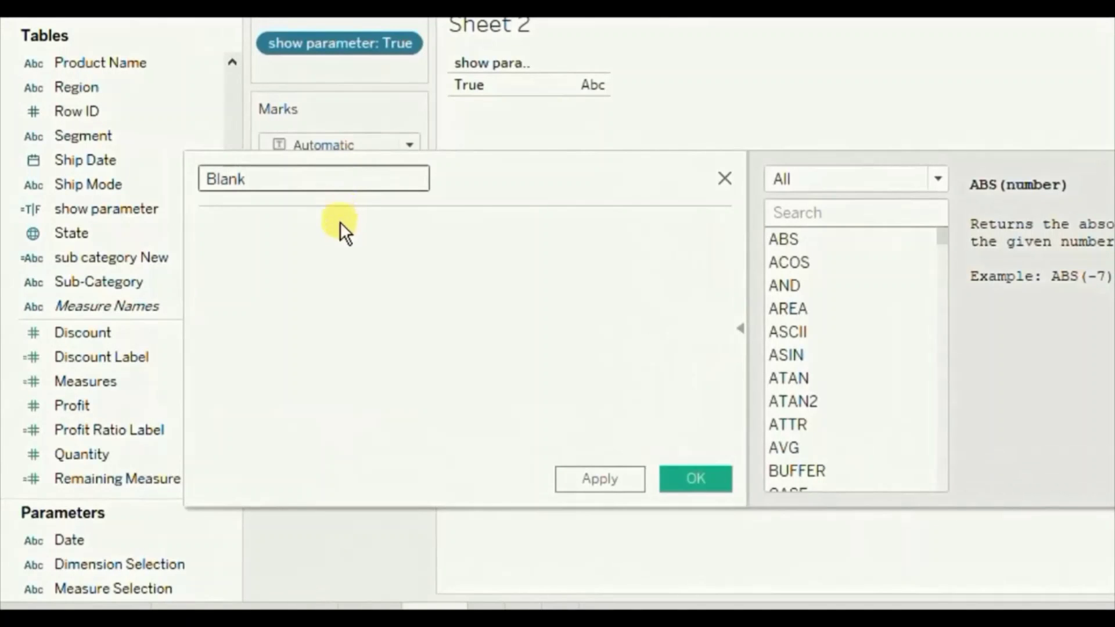
pyautogui.click(341, 239)
pyautogui.write("''")
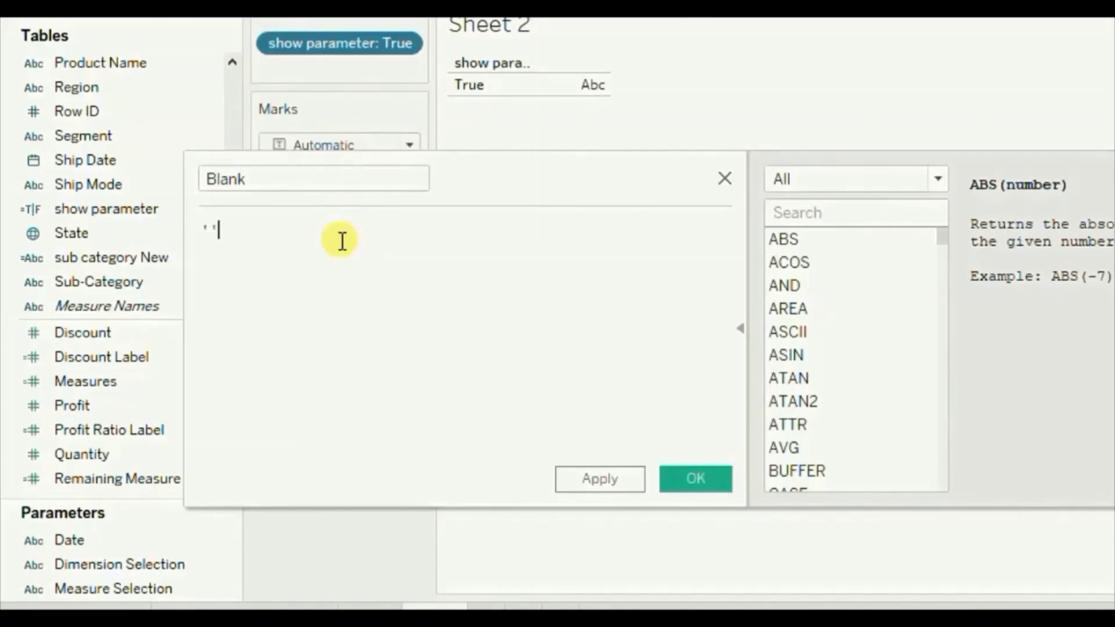
pyautogui.click(685, 480)
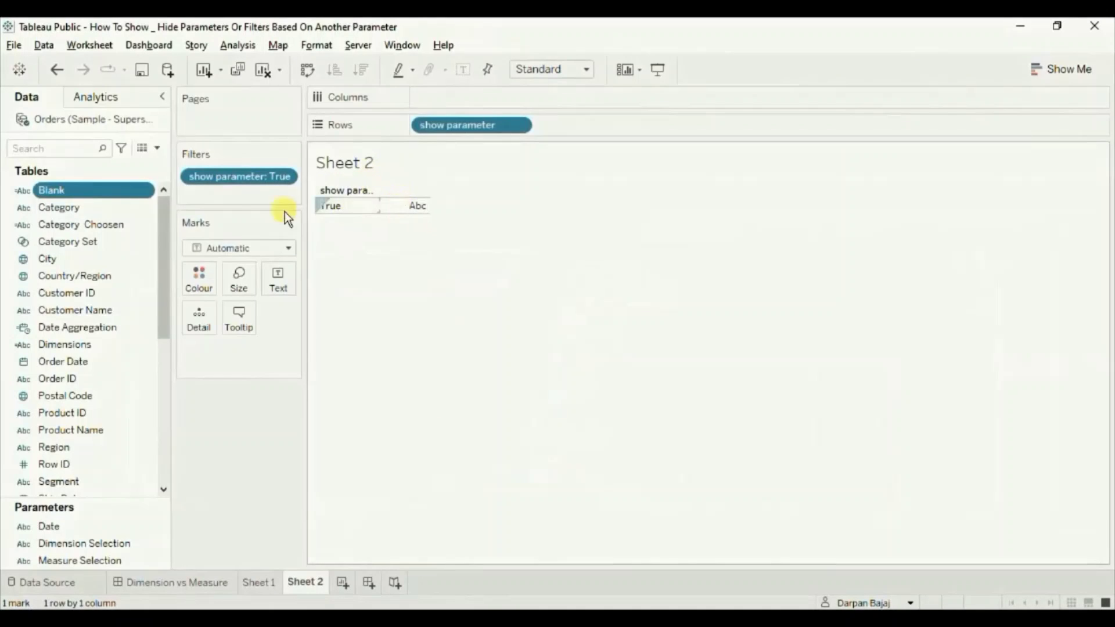
# Step: Use the Blank field as the mark text in Sheet 2 and hide the show parameter row header
pyautogui.moveTo(61, 190); pyautogui.dragTo(279, 273)
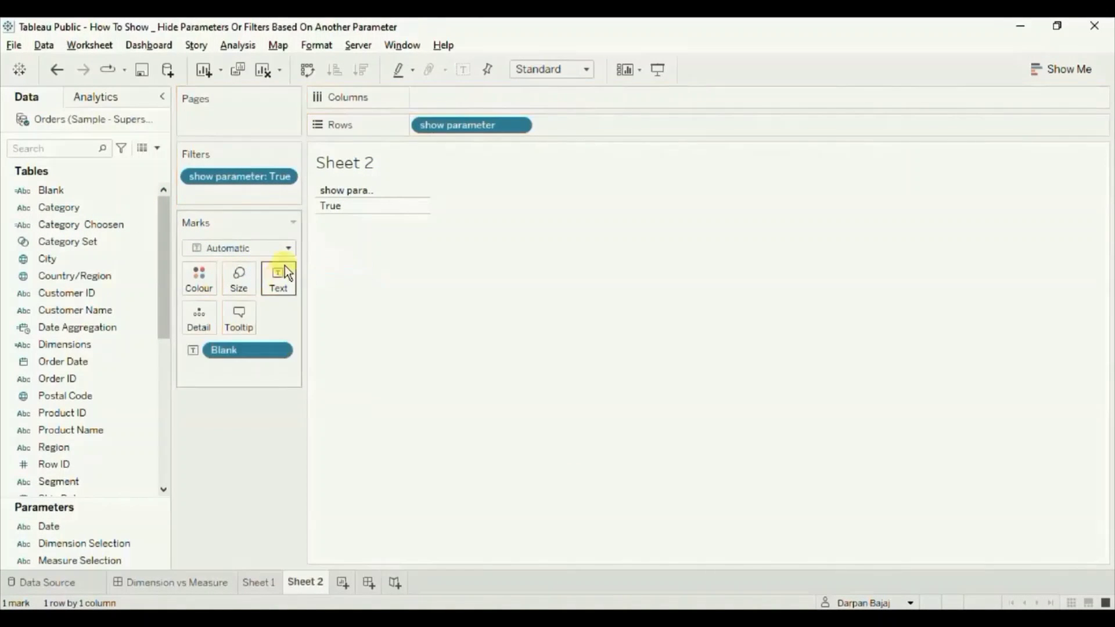
pyautogui.click(333, 204)
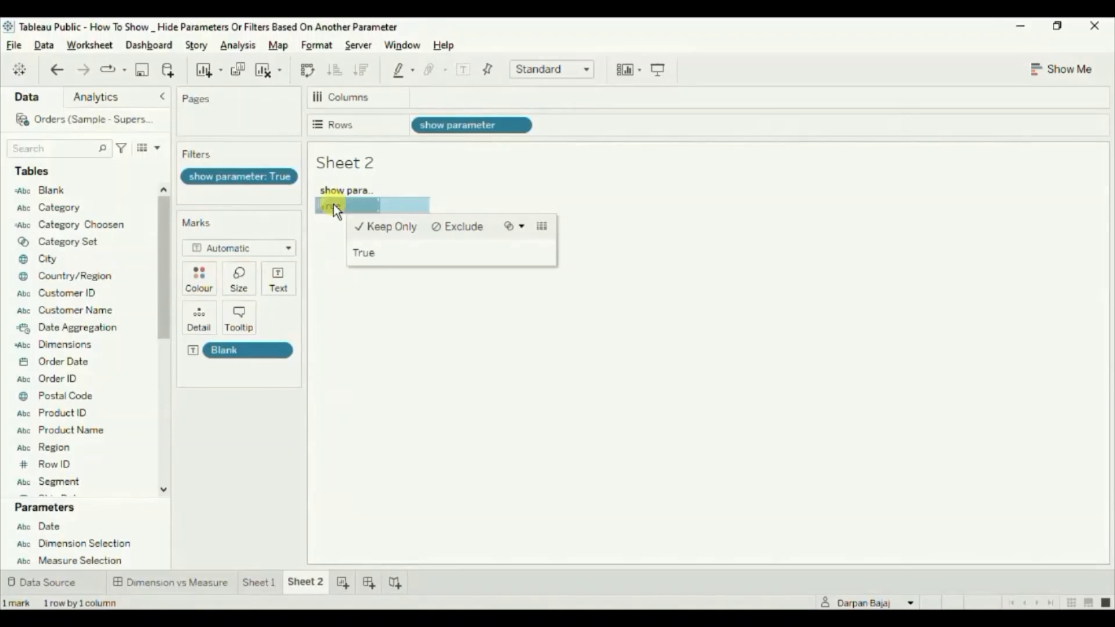
pyautogui.rightClick(333, 204)
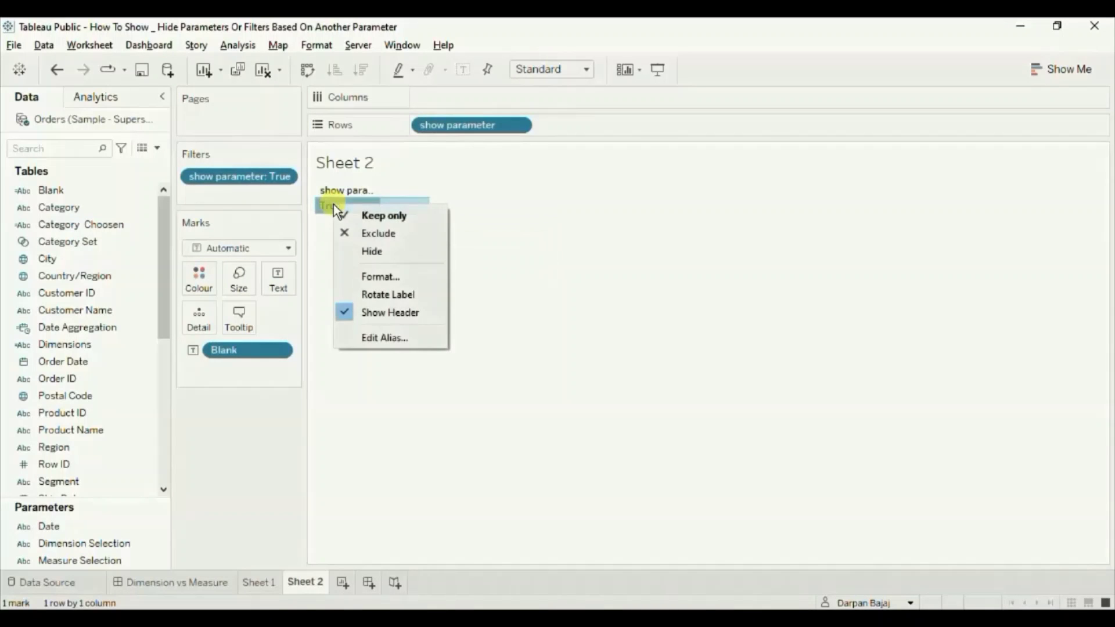
pyautogui.click(369, 312)
pyautogui.click(343, 368)
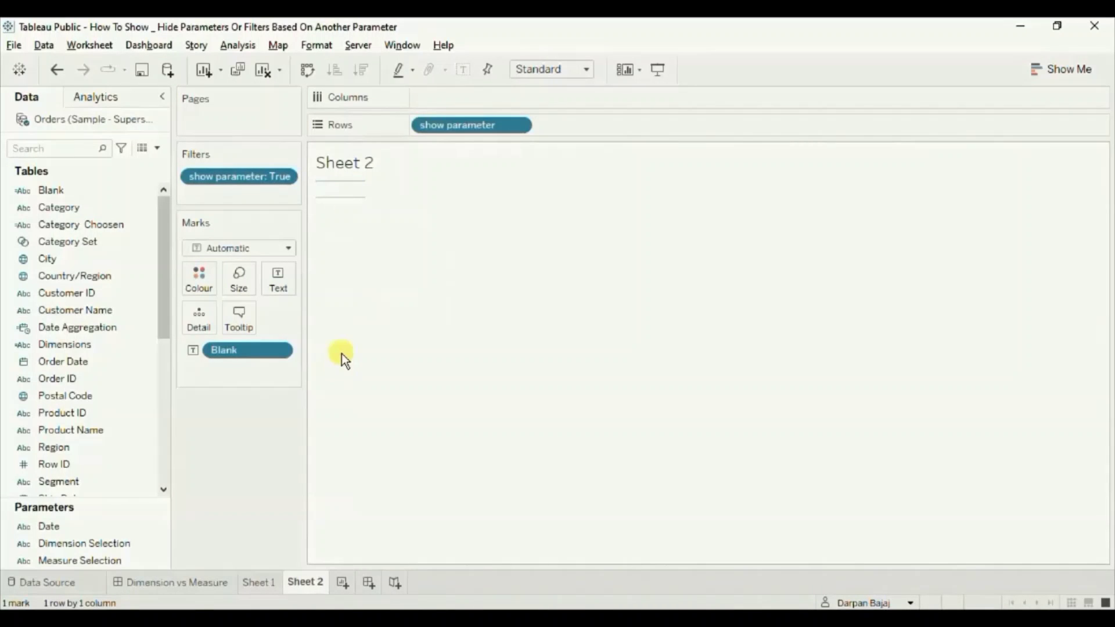
# Step: Remove the border lines in Sheet 2 by setting the Row Divider pane border to None
pyautogui.rightClick(347, 204)
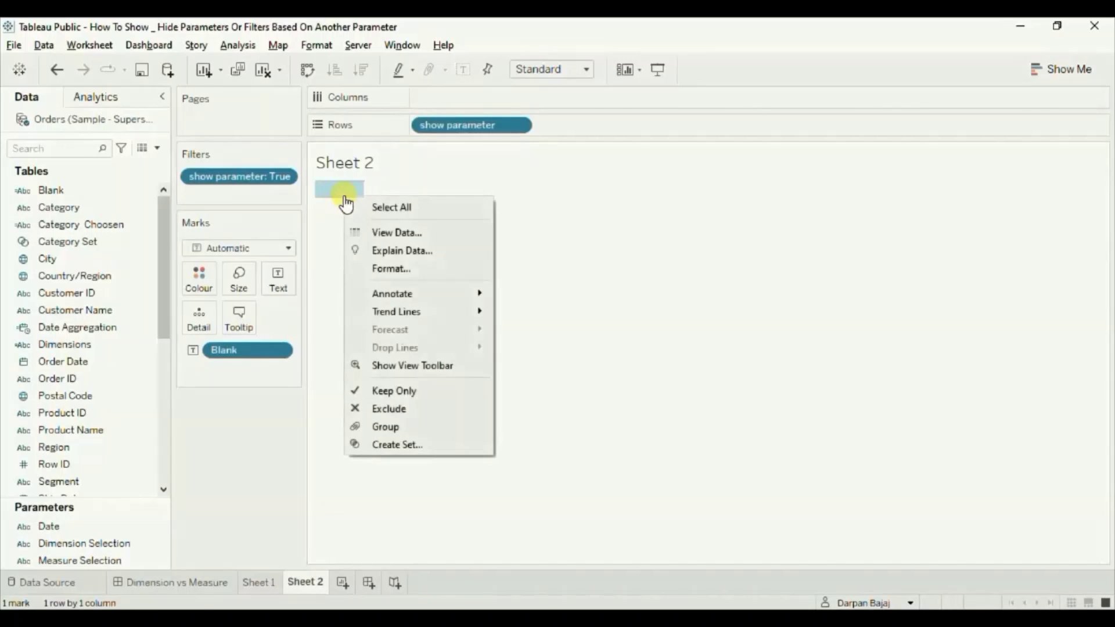
pyautogui.click(387, 272)
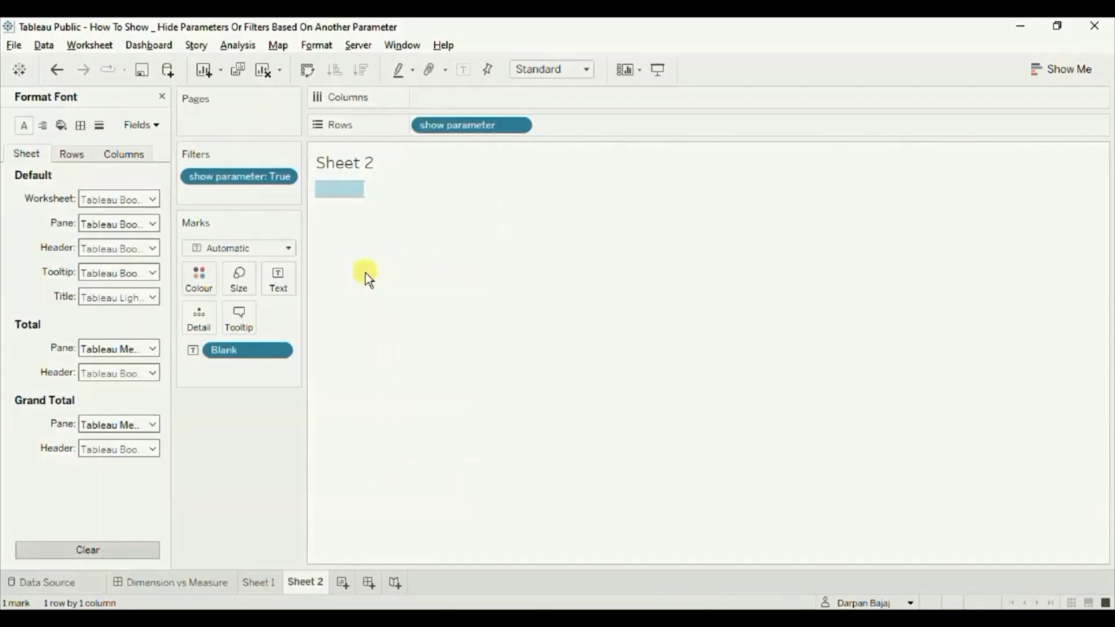
pyautogui.click(80, 125)
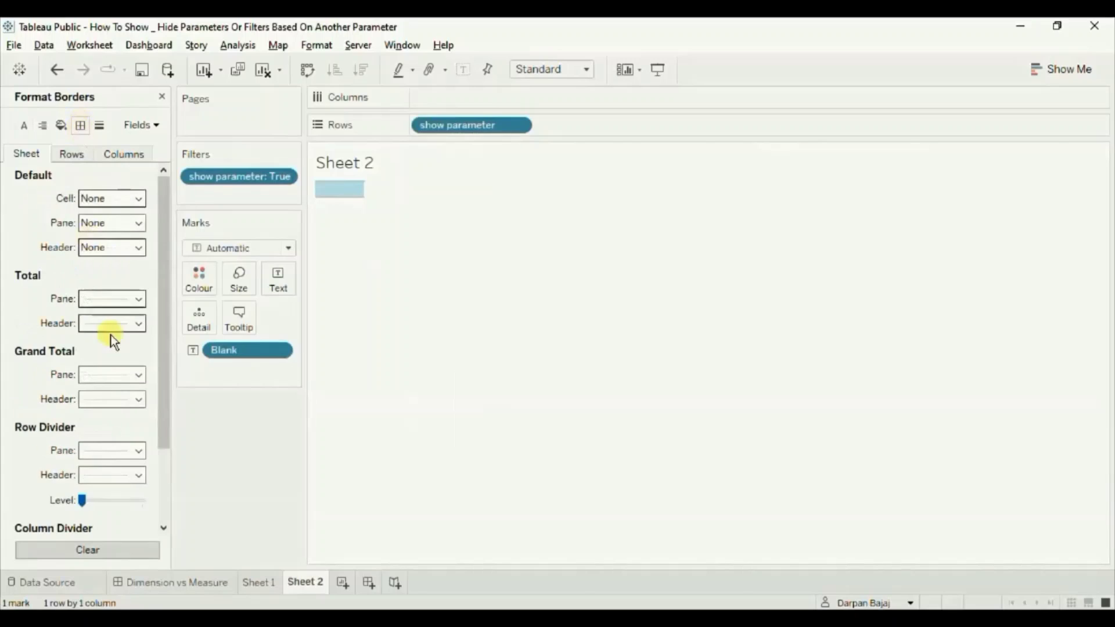
pyautogui.click(104, 449)
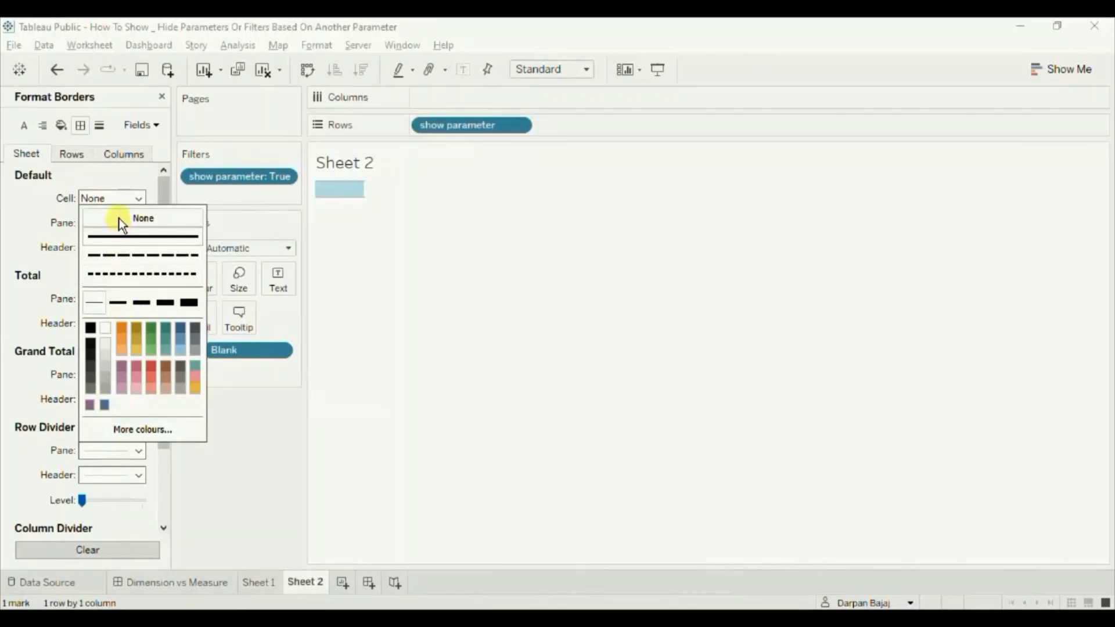
pyautogui.click(225, 451)
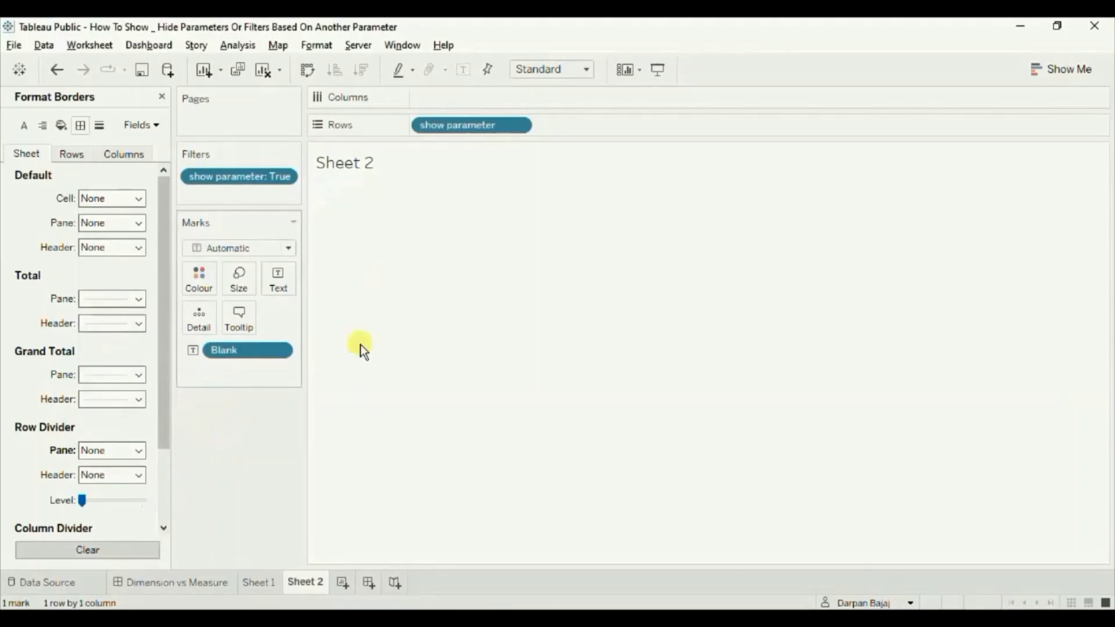
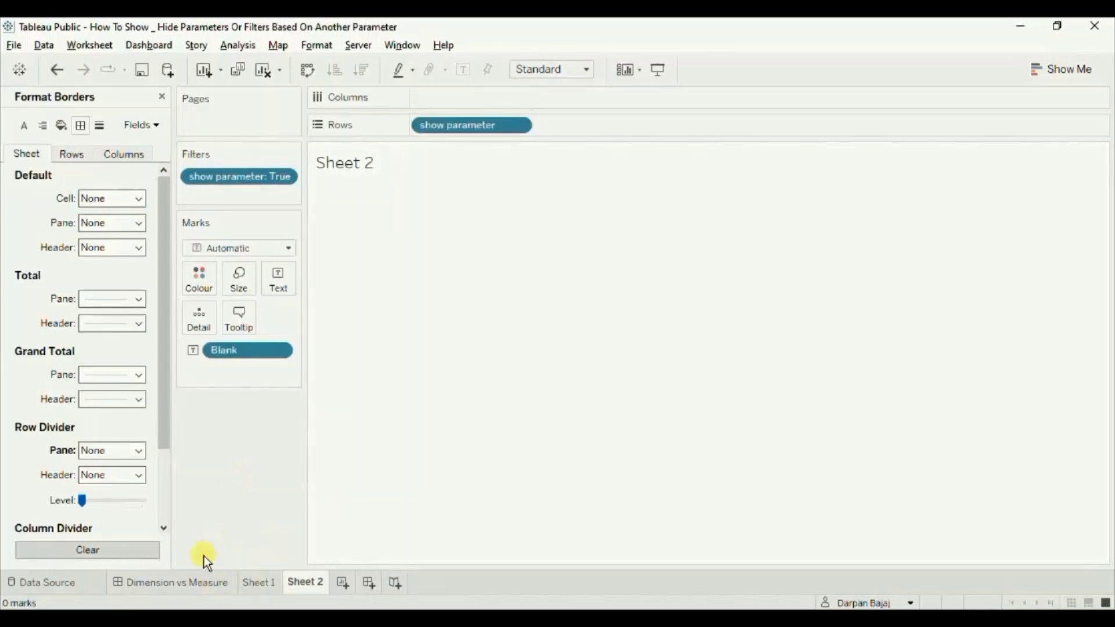
# Step: Return to the Dimension vs Measure dashboard and set Dimension Selection to Sub Category to check the Date parameter's position
pyautogui.click(193, 578)
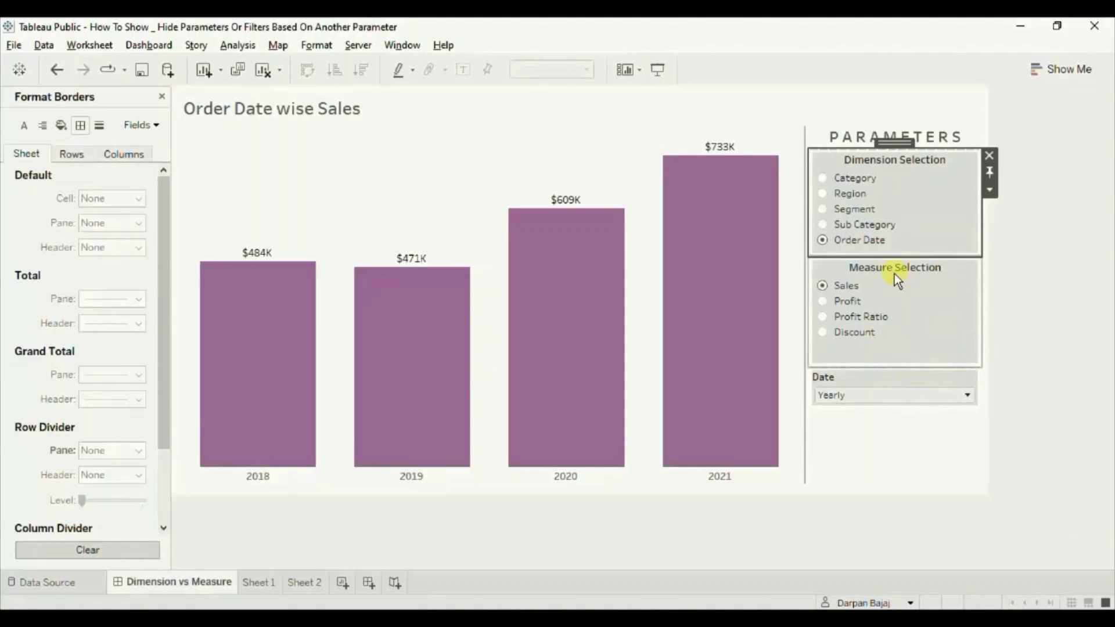
pyautogui.click(823, 225)
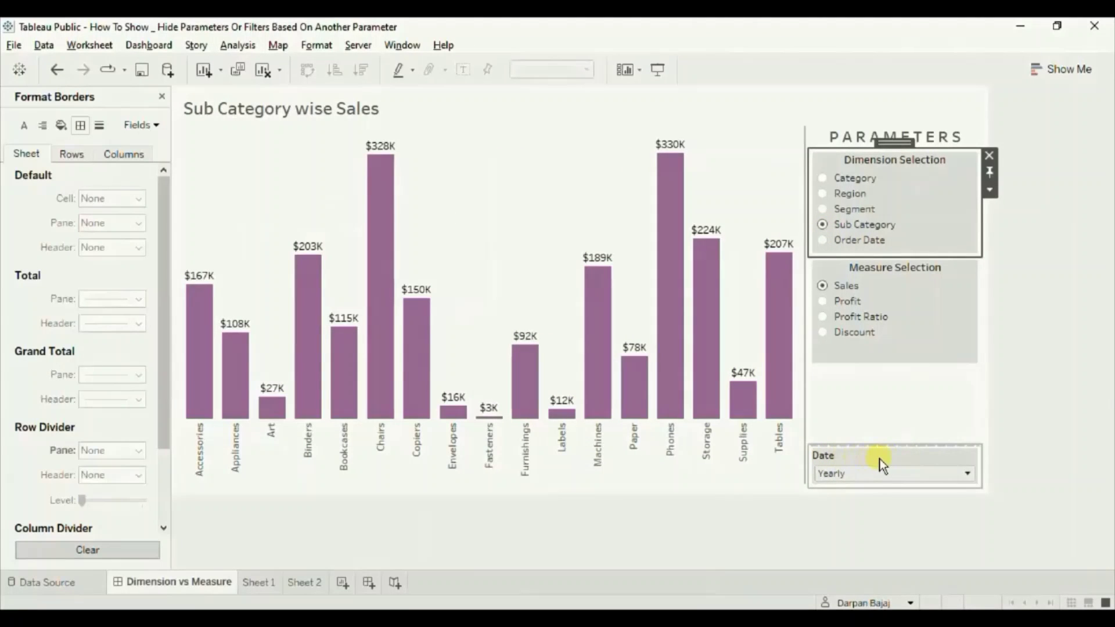
# Step: Add a floating Blank object to the dashboard over the Date parameter
pyautogui.click(162, 98)
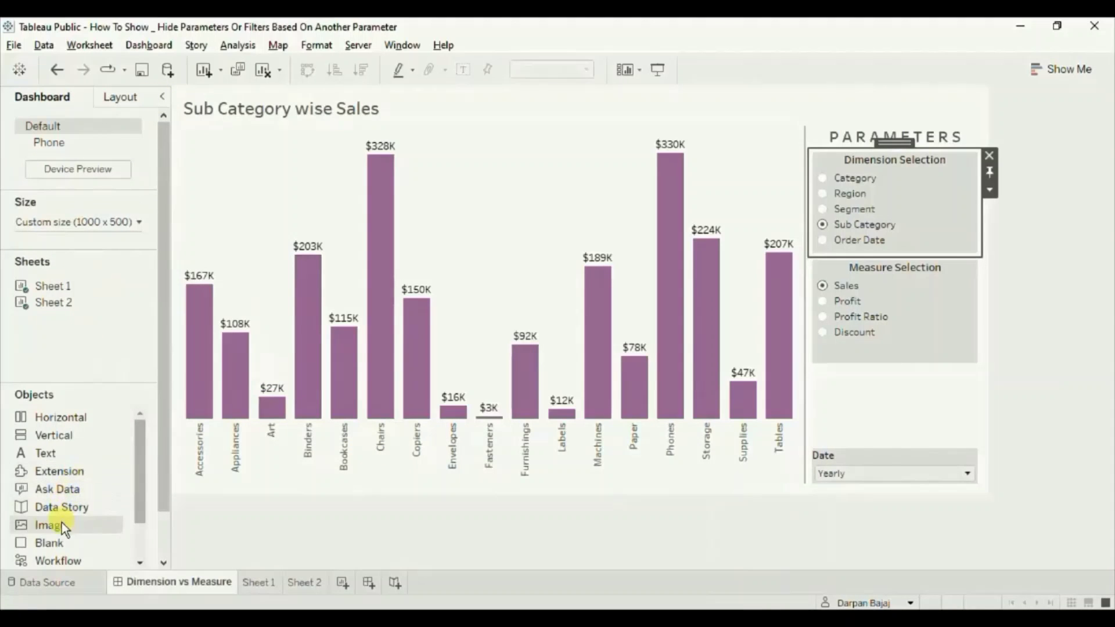
pyautogui.moveTo(54, 542); pyautogui.dragTo(556, 476)
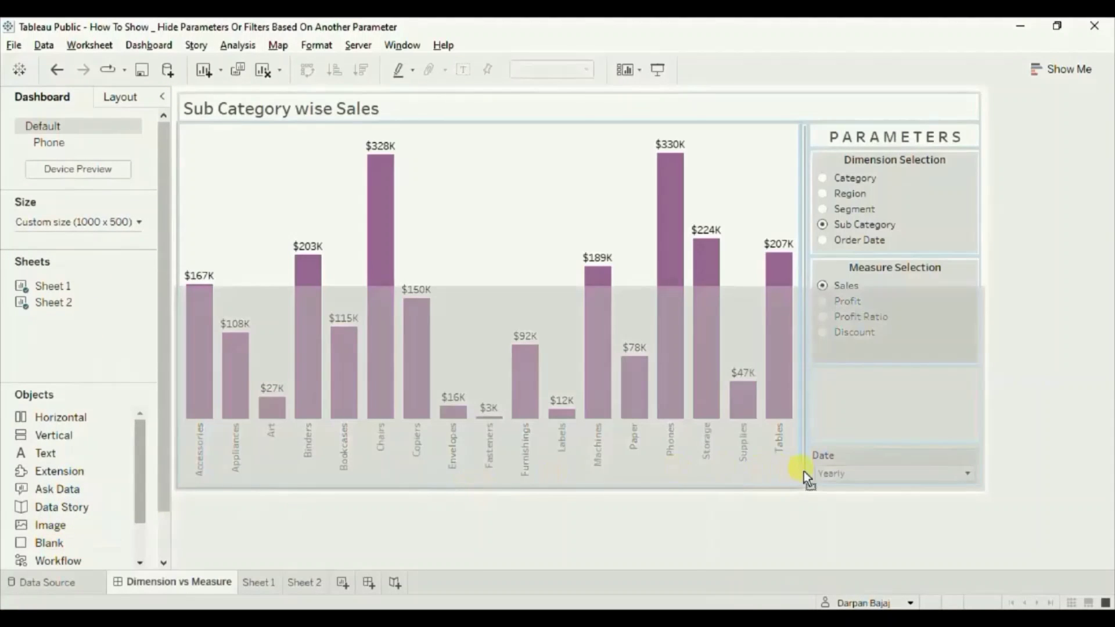
pyautogui.moveTo(803, 471); pyautogui.dragTo(873, 456)
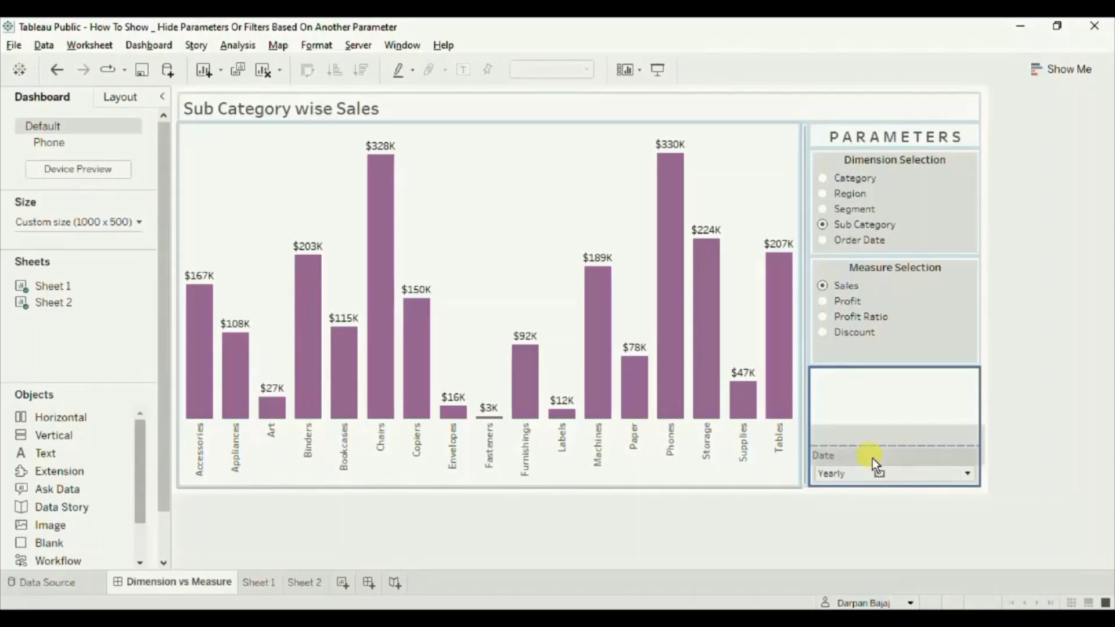
pyautogui.moveTo(872, 458); pyautogui.dragTo(872, 458)
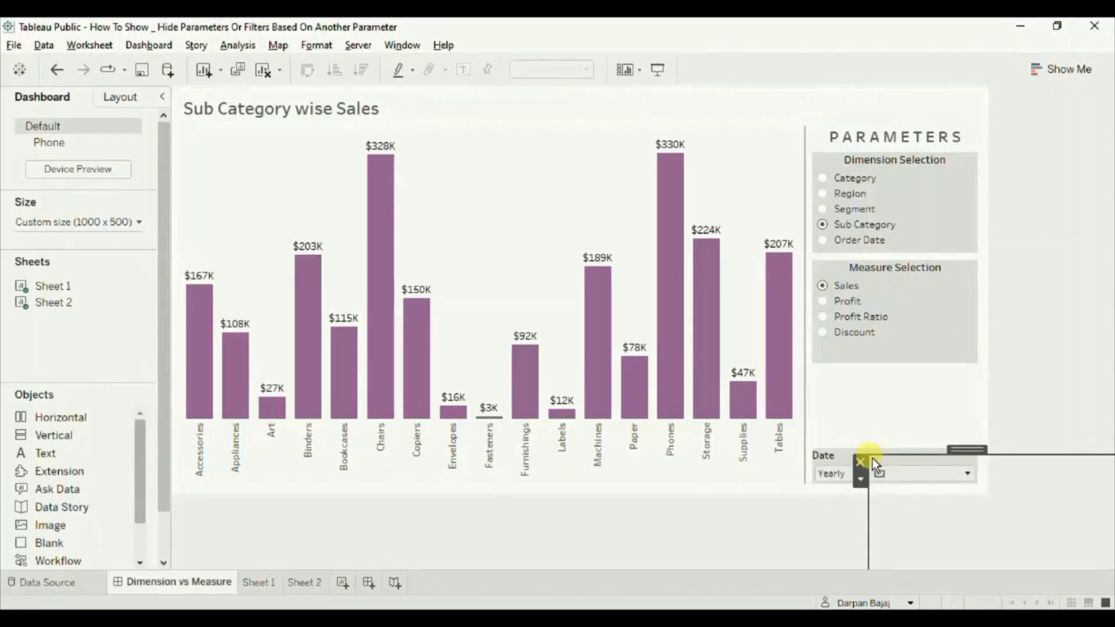
# Step: Move and resize the floating blank to about 207 by 58 px so that it covers the Date parameter's pushed-down position
pyautogui.click(961, 450)
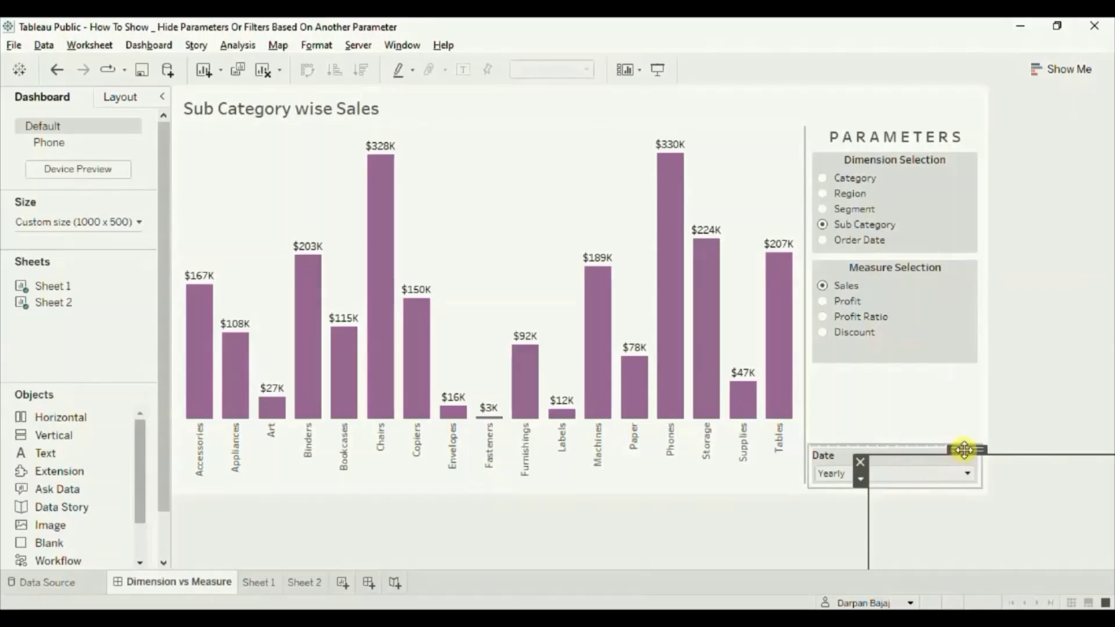
pyautogui.moveTo(964, 450); pyautogui.dragTo(907, 409)
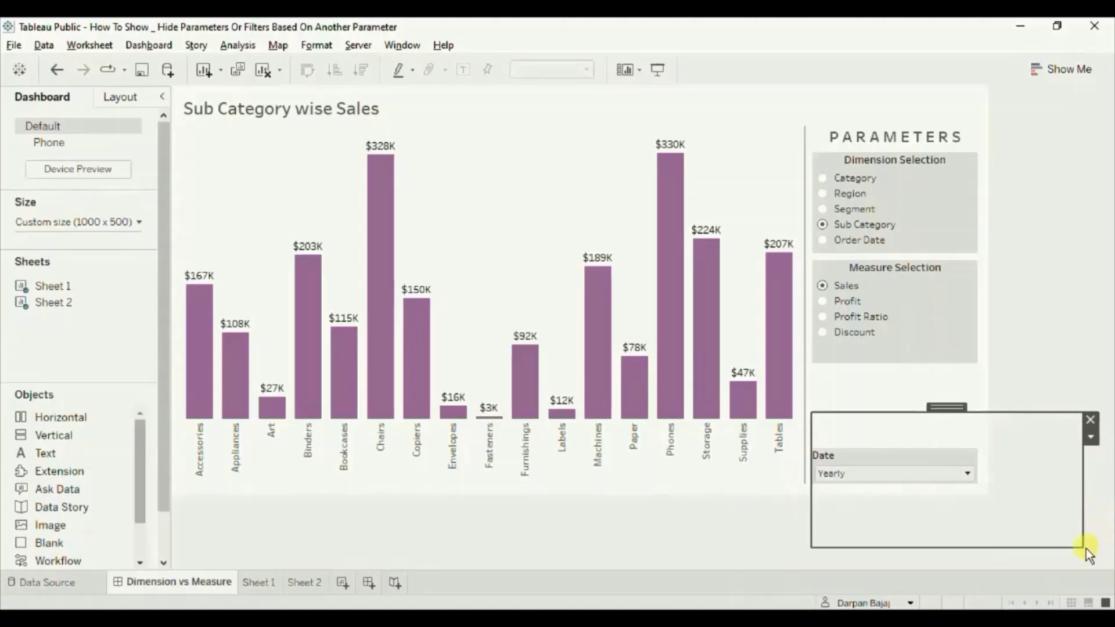
pyautogui.moveTo(1086, 548); pyautogui.dragTo(979, 488)
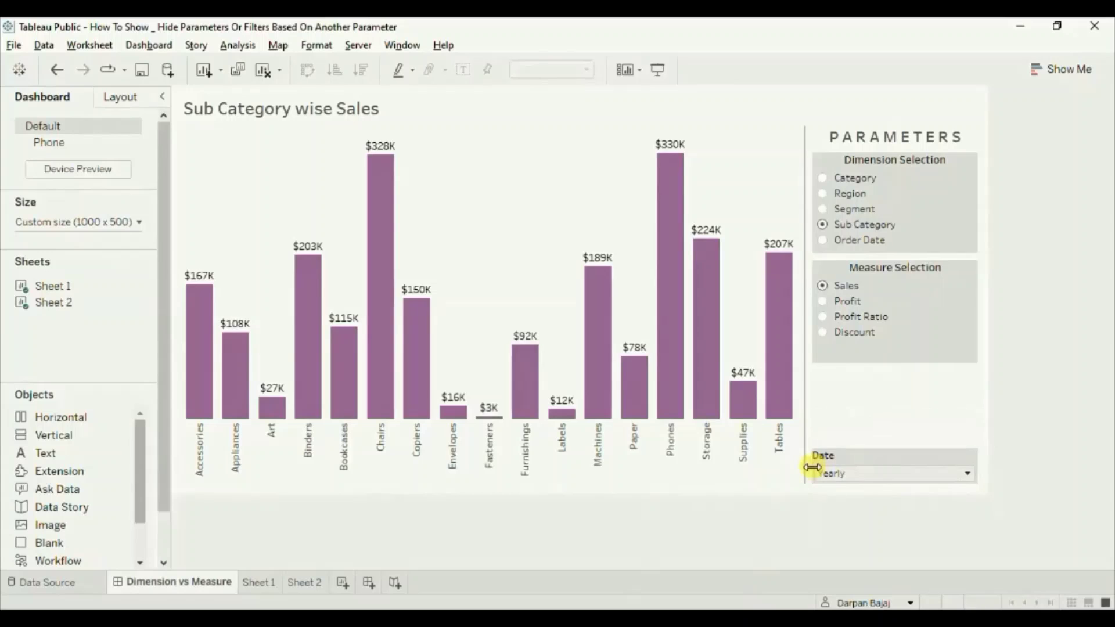
pyautogui.moveTo(812, 466); pyautogui.dragTo(809, 465)
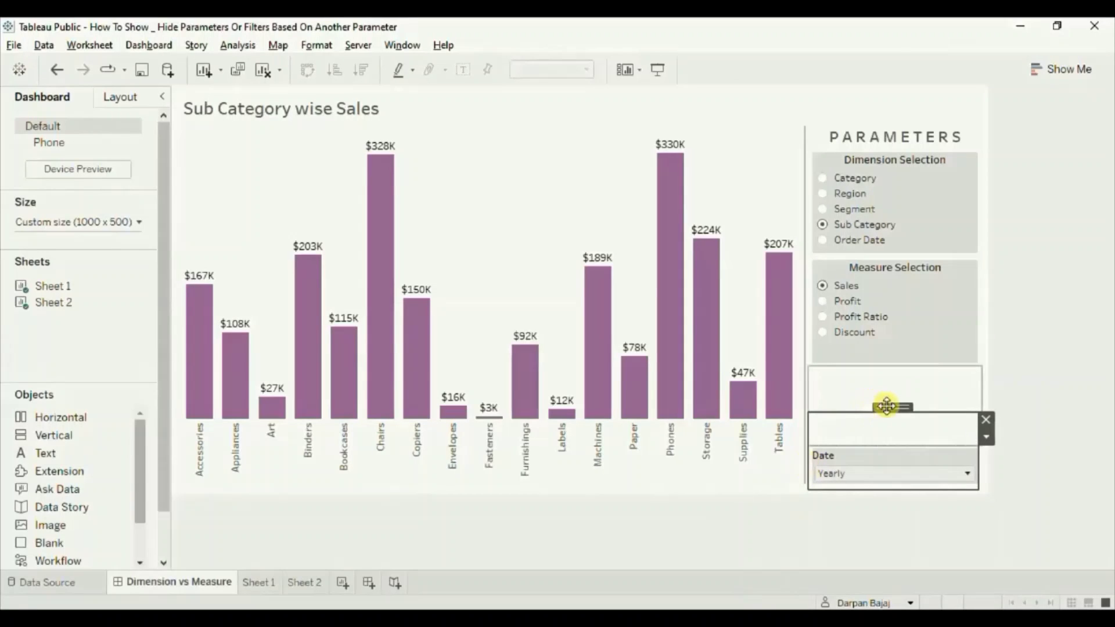
pyautogui.moveTo(888, 405); pyautogui.dragTo(921, 442)
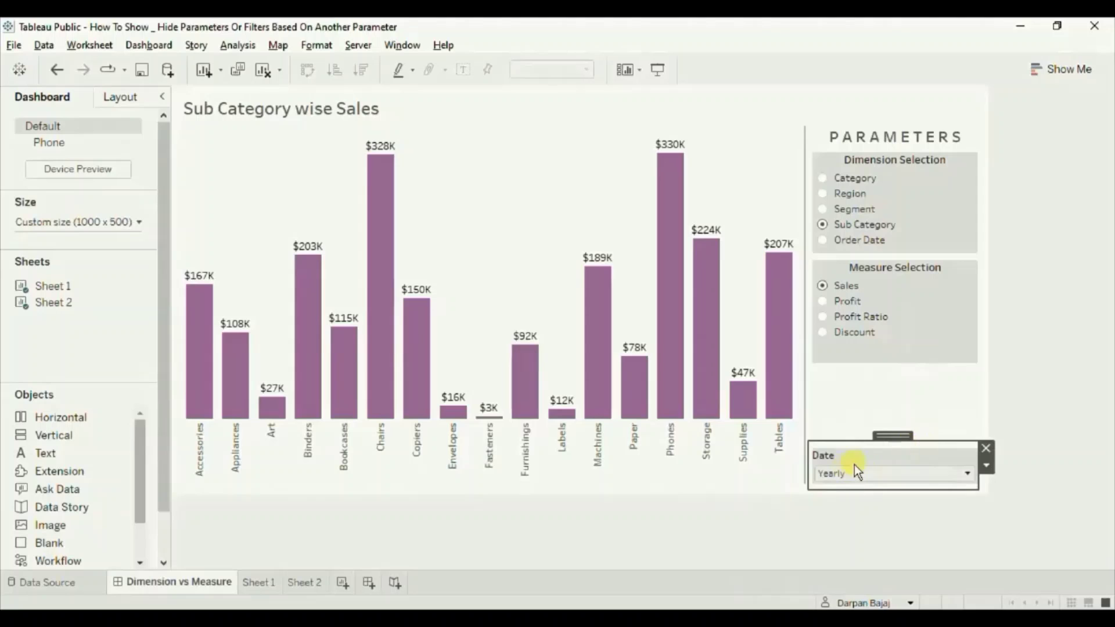
# Step: Set the floating blank's background to white at 100% opacity
pyautogui.click(127, 95)
pyautogui.moveTo(165, 255); pyautogui.dragTo(163, 322)
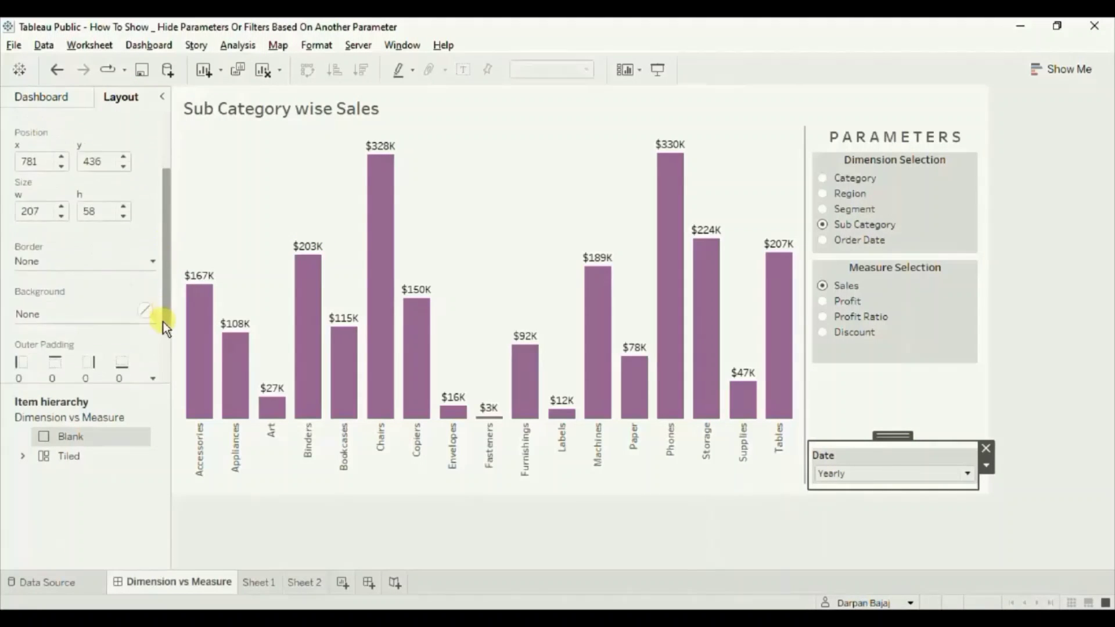
pyautogui.click(146, 246)
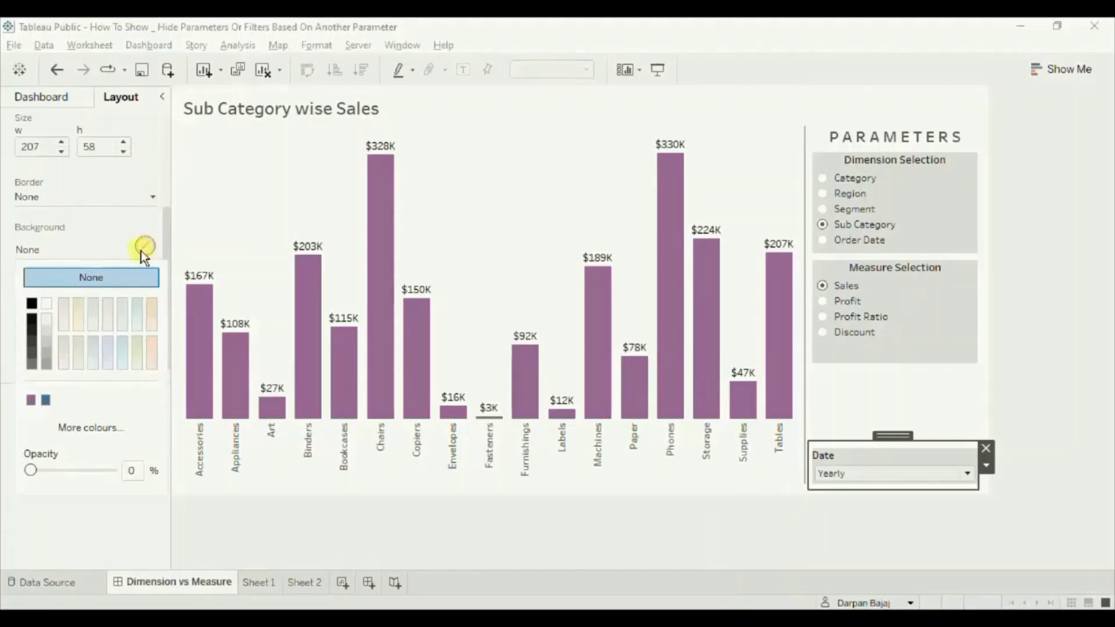
pyautogui.click(47, 304)
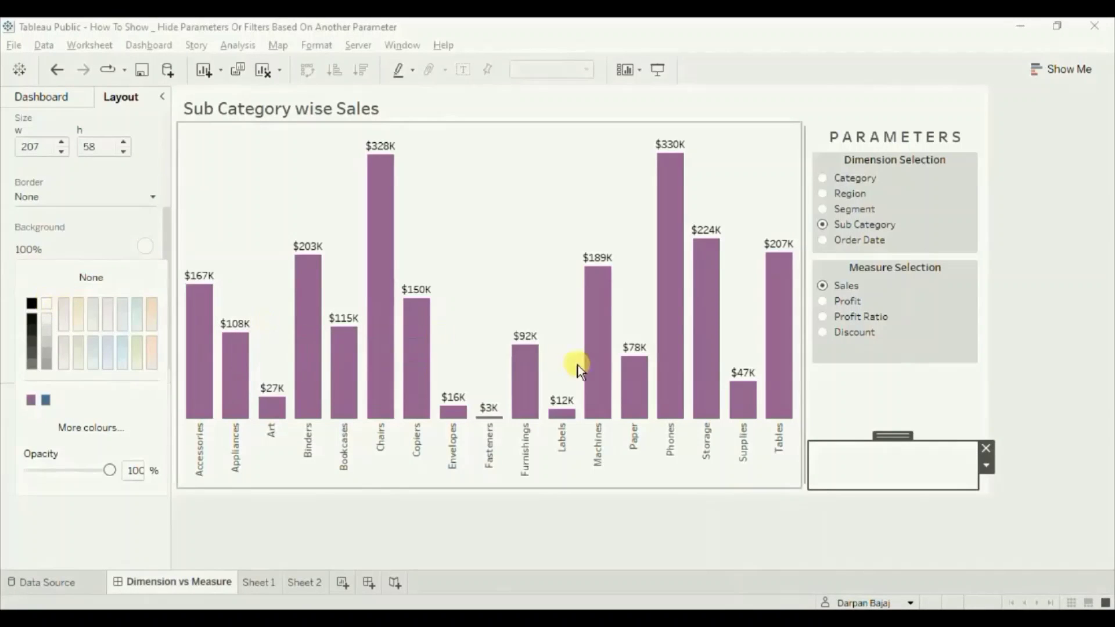
pyautogui.click(1067, 362)
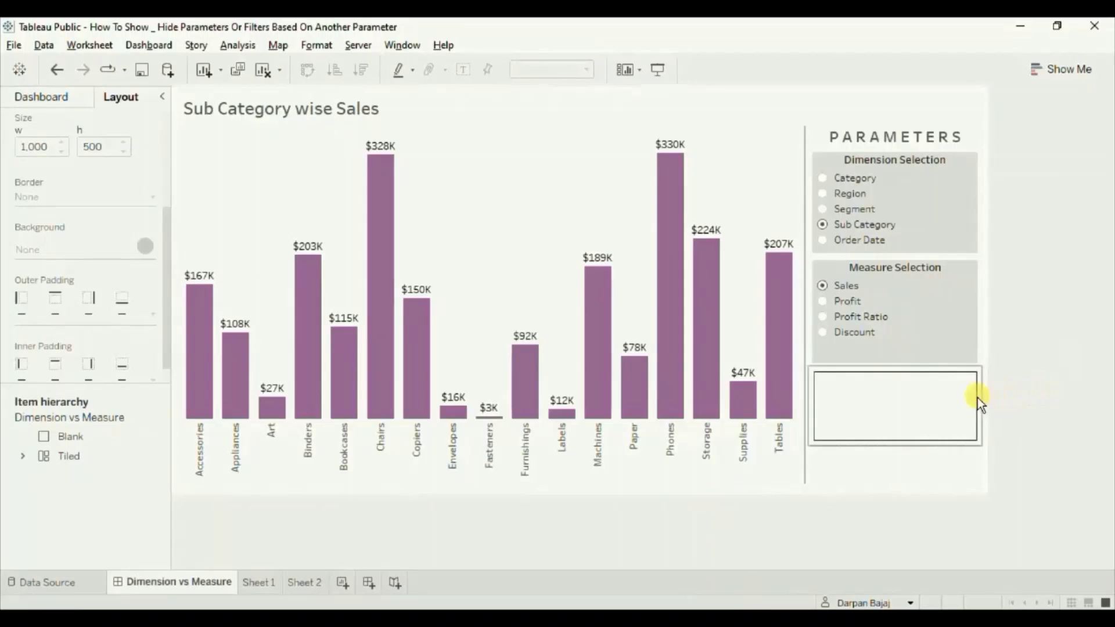
# Step: Switch Dimension Selection through Category, Region, Segment, Sub Category and Order Date to check when the Date parameter shows
pyautogui.click(822, 178)
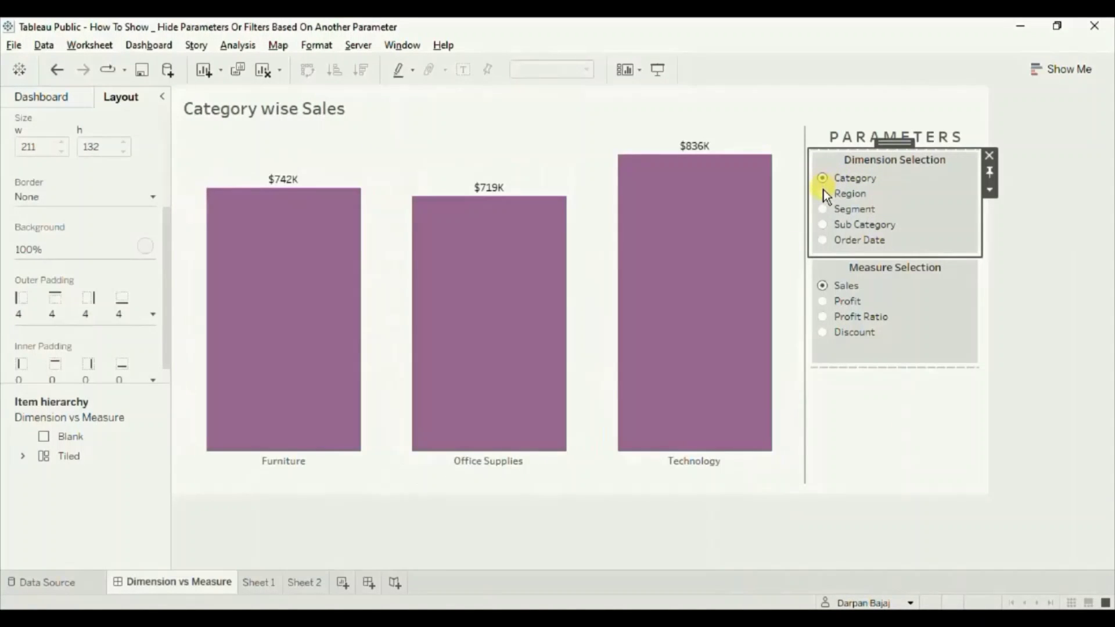
pyautogui.click(823, 192)
pyautogui.click(821, 210)
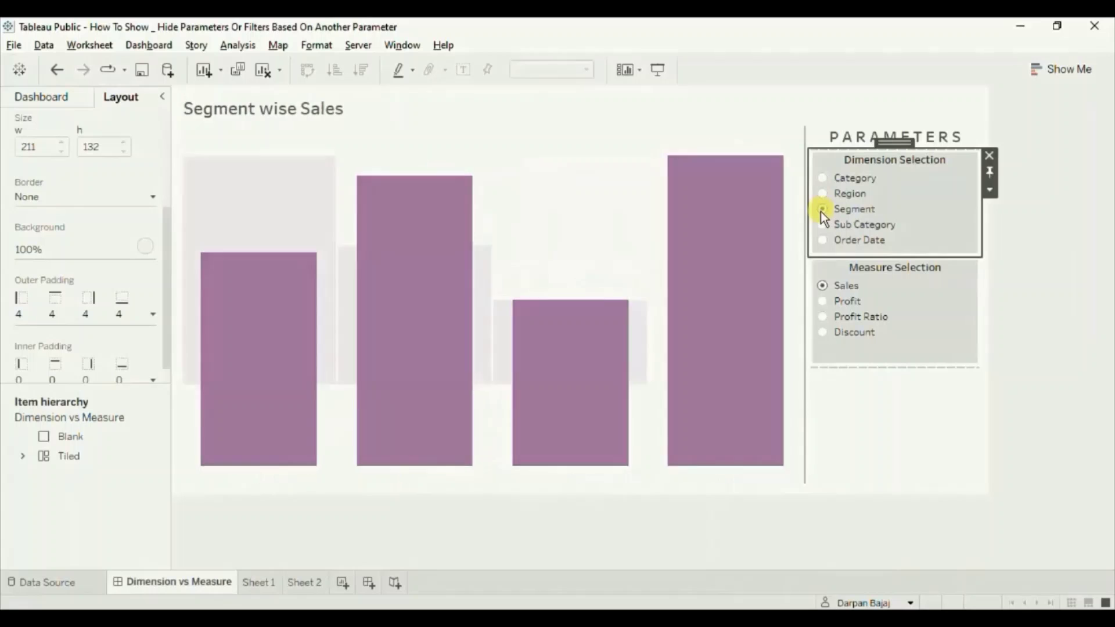
pyautogui.click(822, 224)
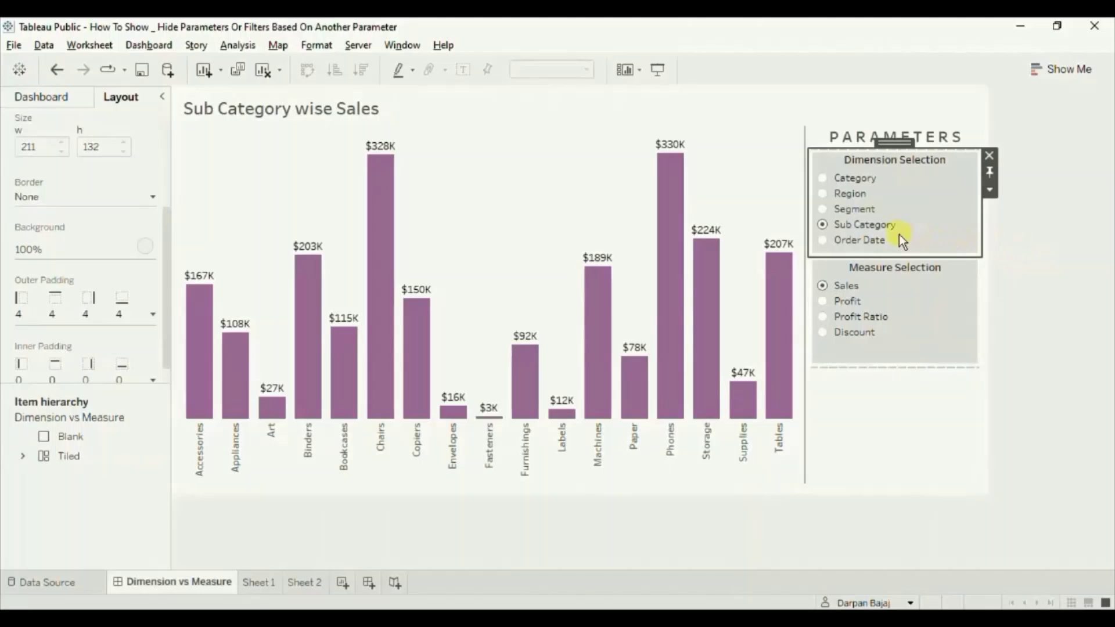
pyautogui.click(823, 242)
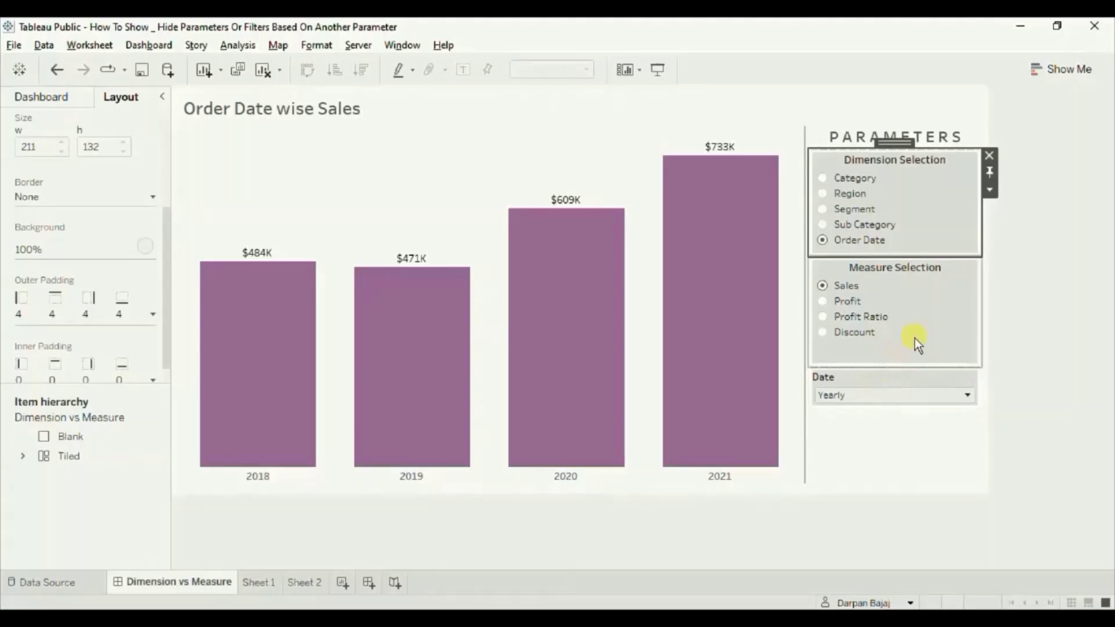
pyautogui.click(1014, 273)
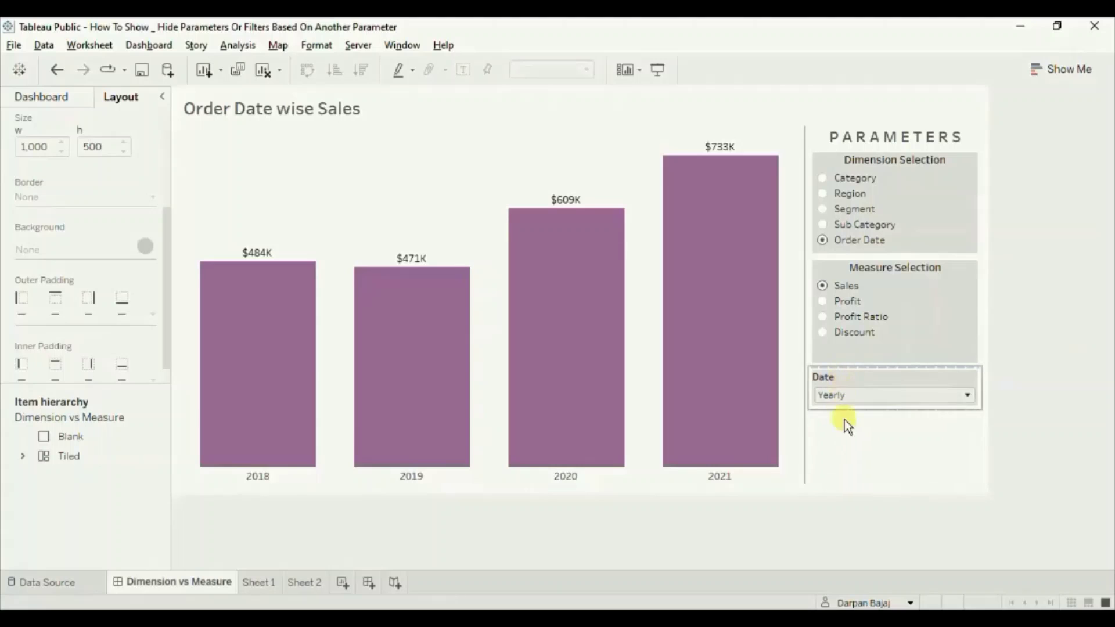
# Step: Set the height of the Date parameter on the dashboard to 55 pixels
pyautogui.click(51, 96)
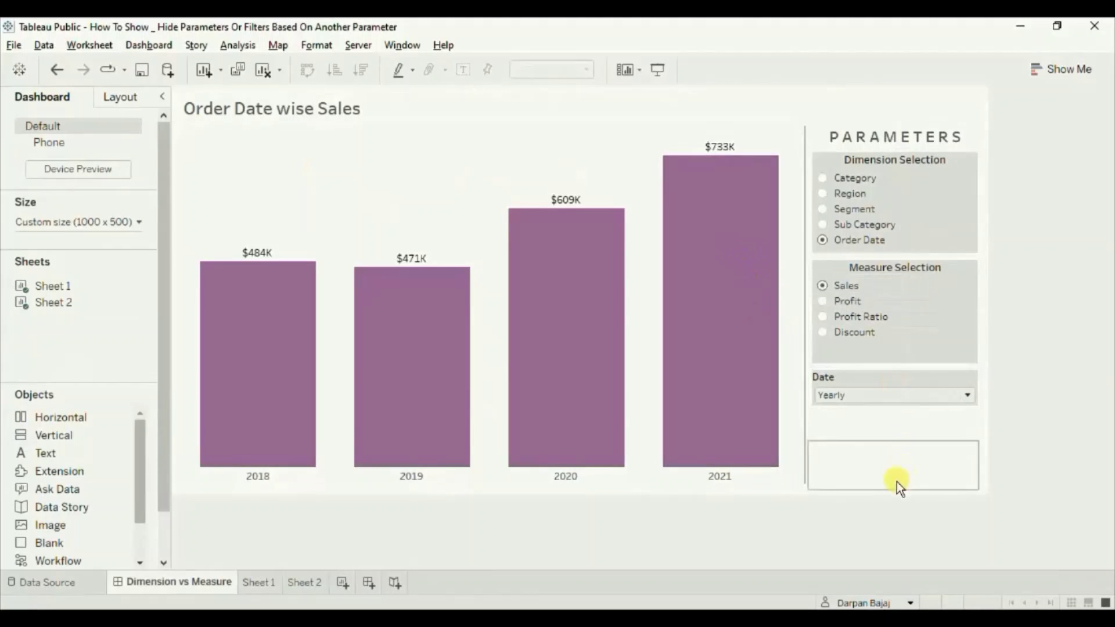
pyautogui.click(901, 230)
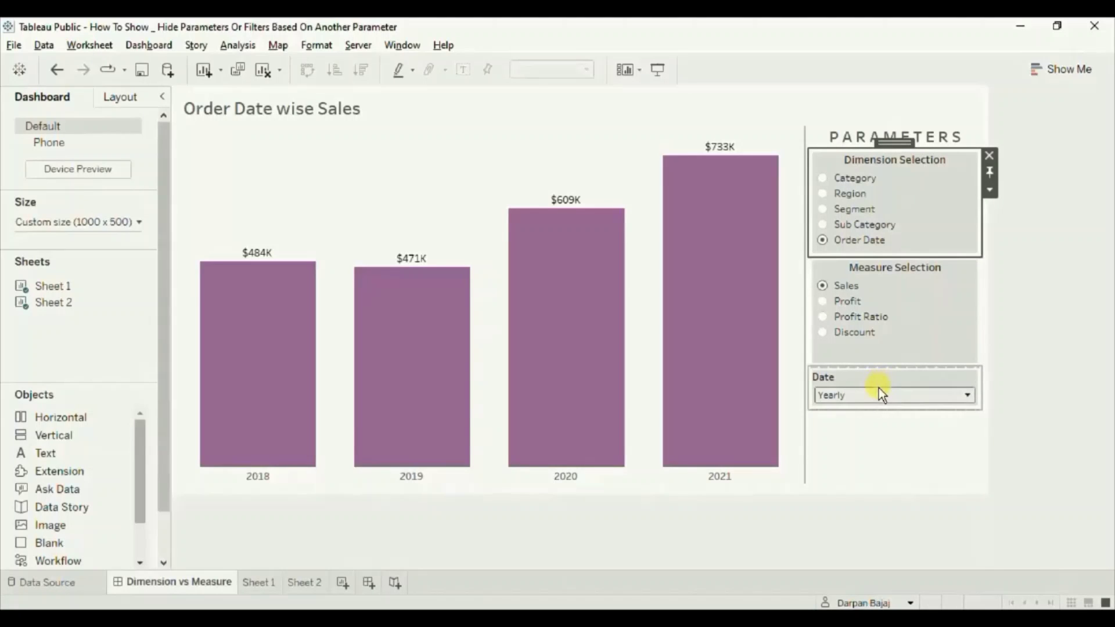
pyautogui.click(946, 382)
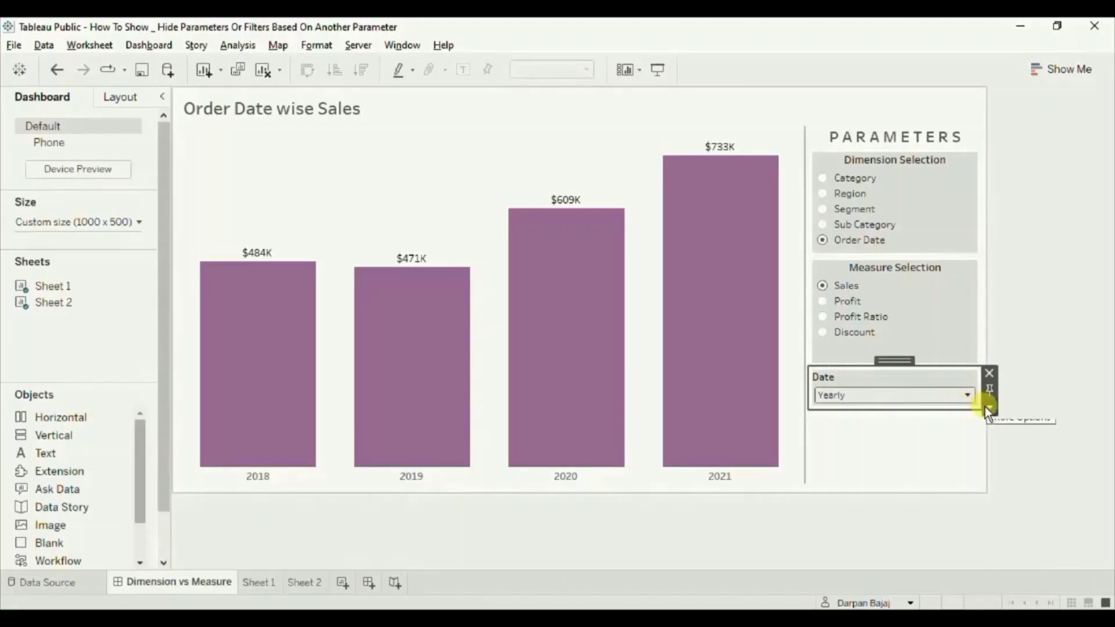
pyautogui.click(988, 406)
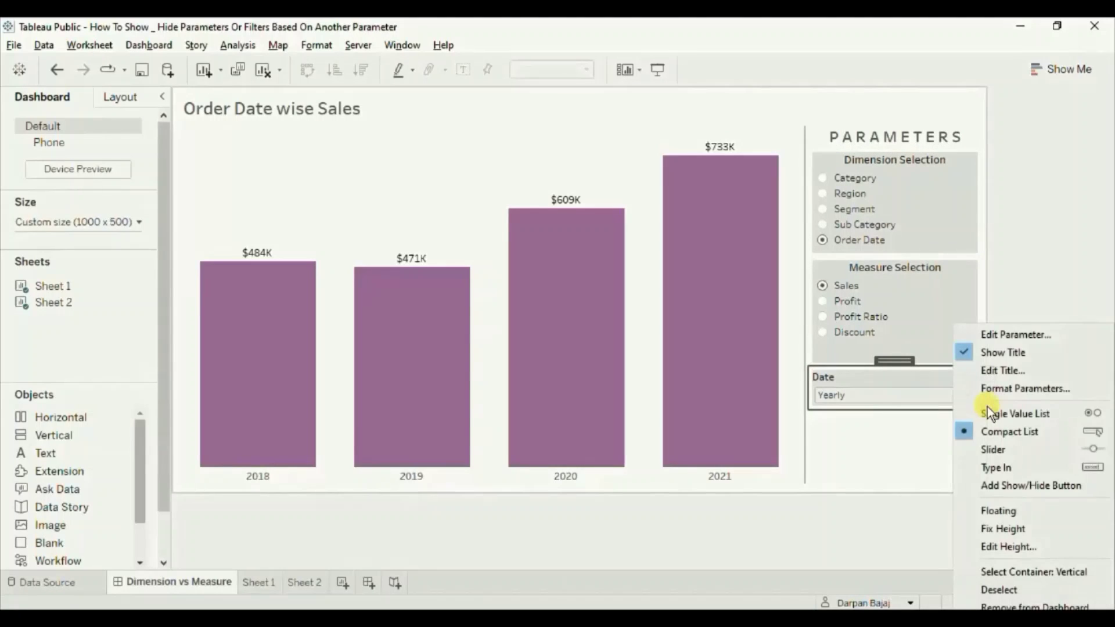
pyautogui.click(995, 547)
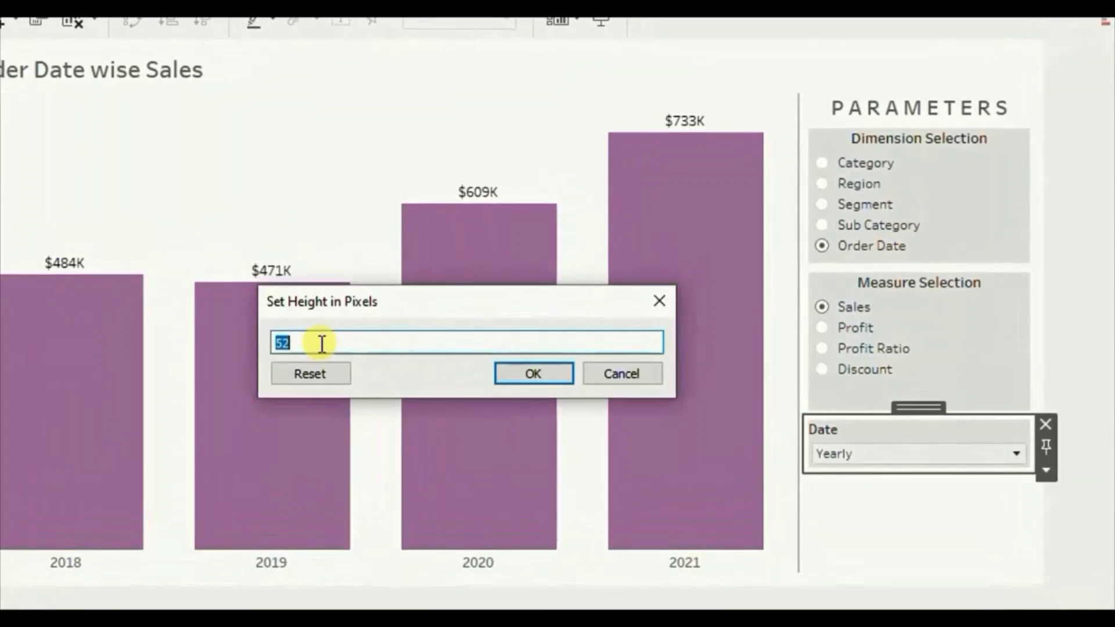
pyautogui.write('55')
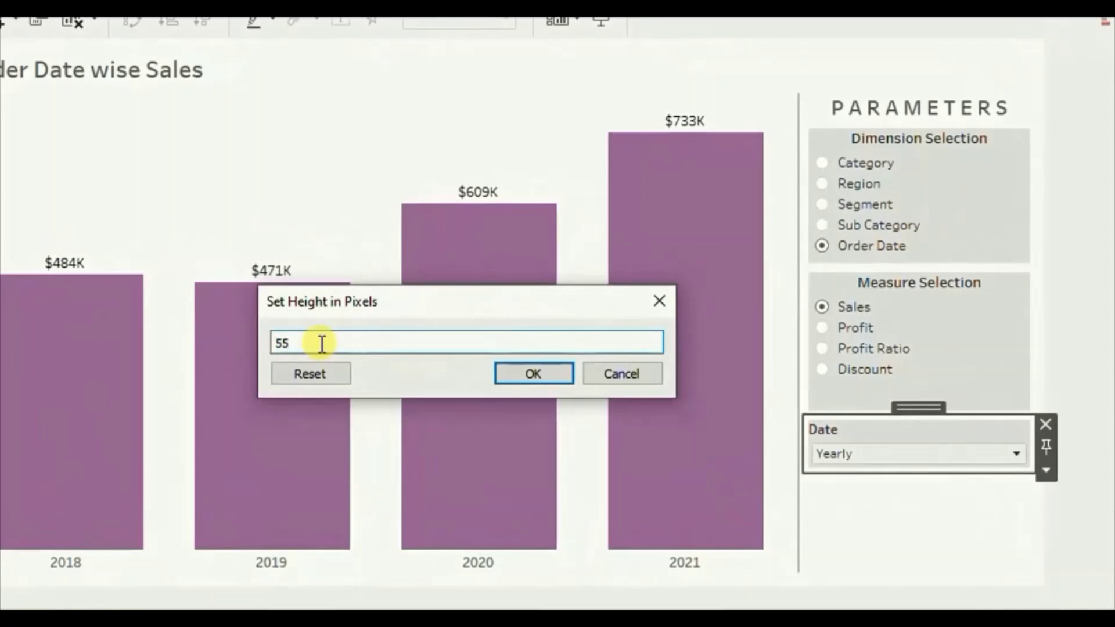
pyautogui.click(514, 368)
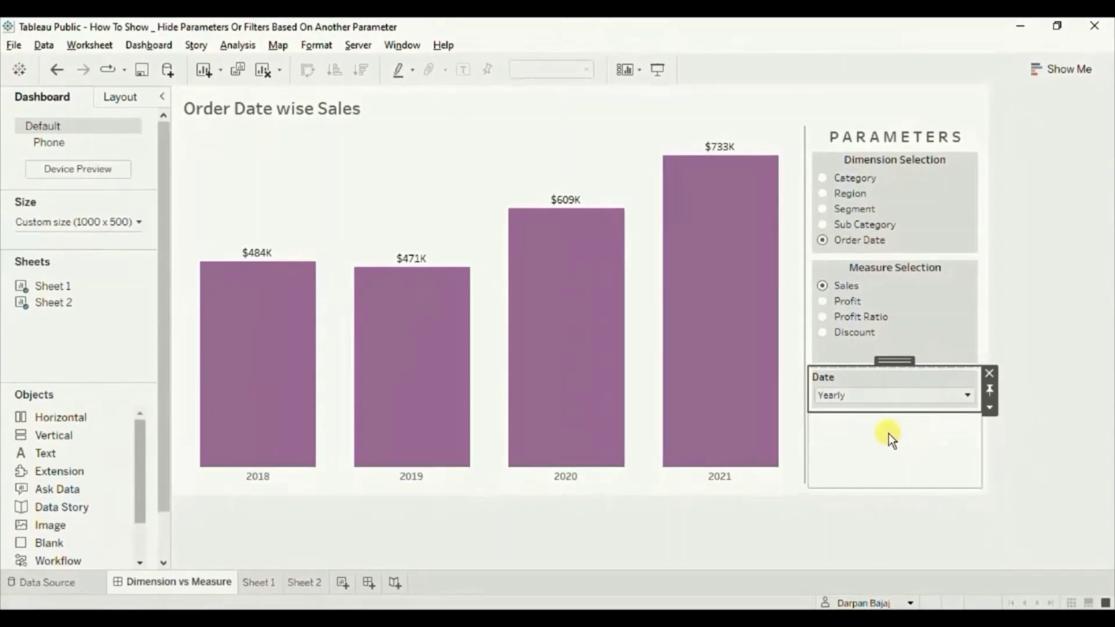
# Step: Alternate Dimension Selection between Sub Category and Order Date to check how the helper sheet pushes the Date parameter
pyautogui.click(825, 224)
pyautogui.click(822, 240)
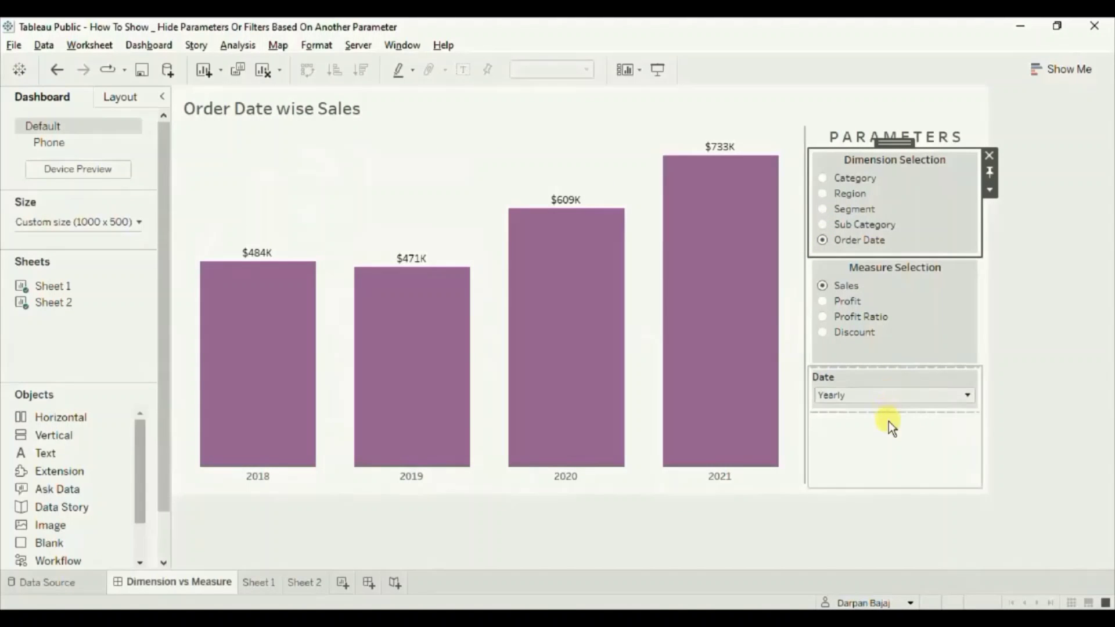
pyautogui.click(823, 226)
# Step: Check which Fit option the blank helper sheet uses on the dashboard, leaving it at Entire View
pyautogui.click(862, 403)
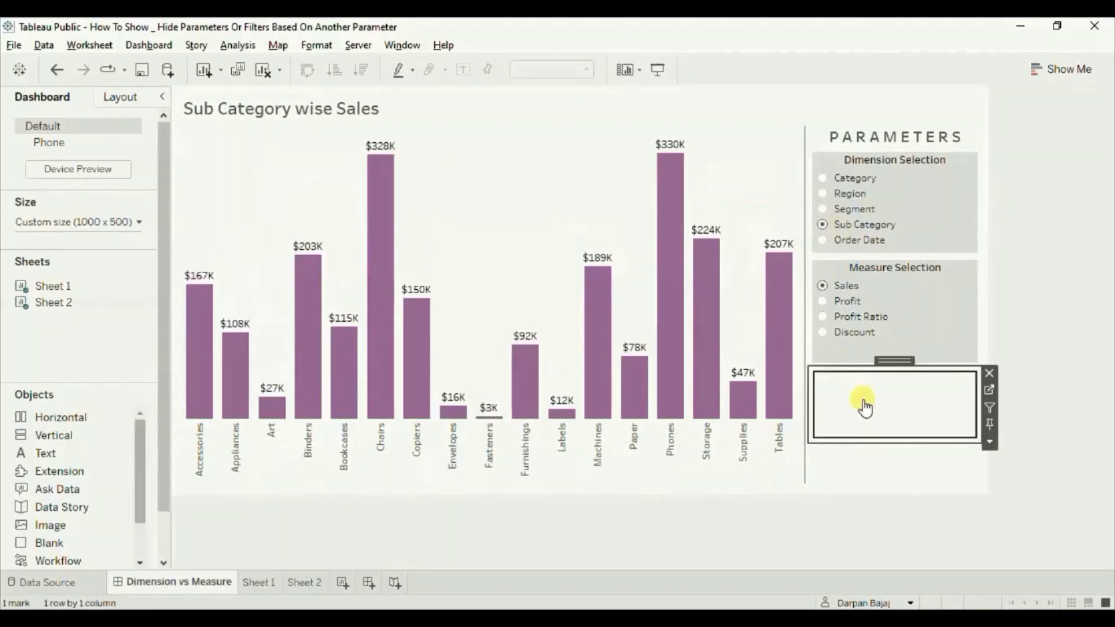
pyautogui.click(989, 441)
pyautogui.moveTo(985, 277)
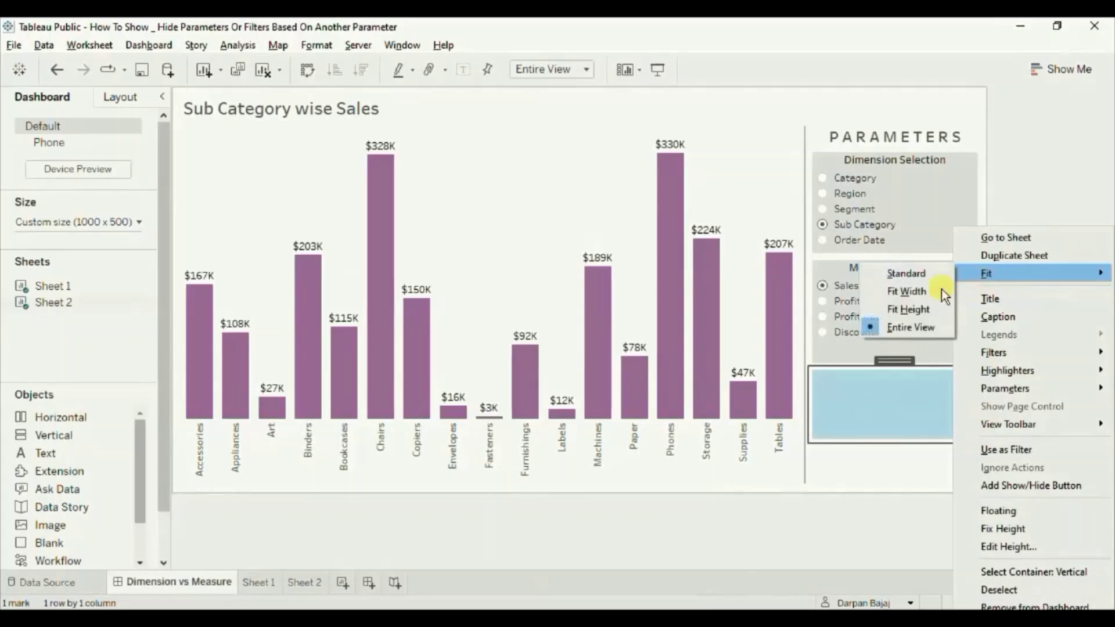
pyautogui.click(857, 405)
# Step: Set Dimension Selection to Segment and back to Order Date to recheck the Date parameter's visibility
pyautogui.click(878, 241)
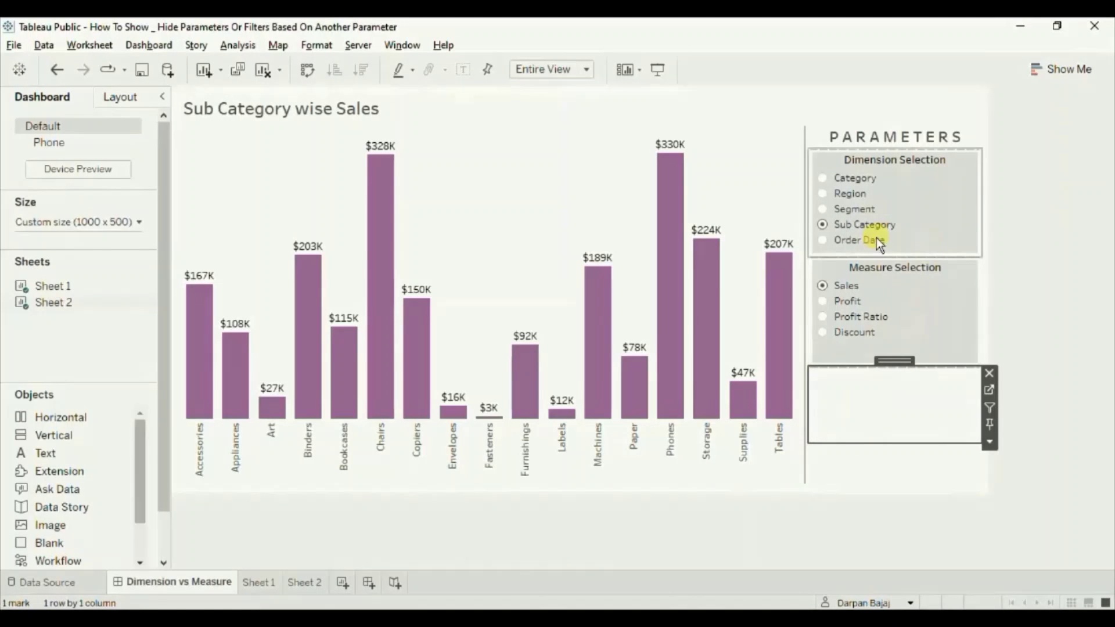
pyautogui.click(824, 210)
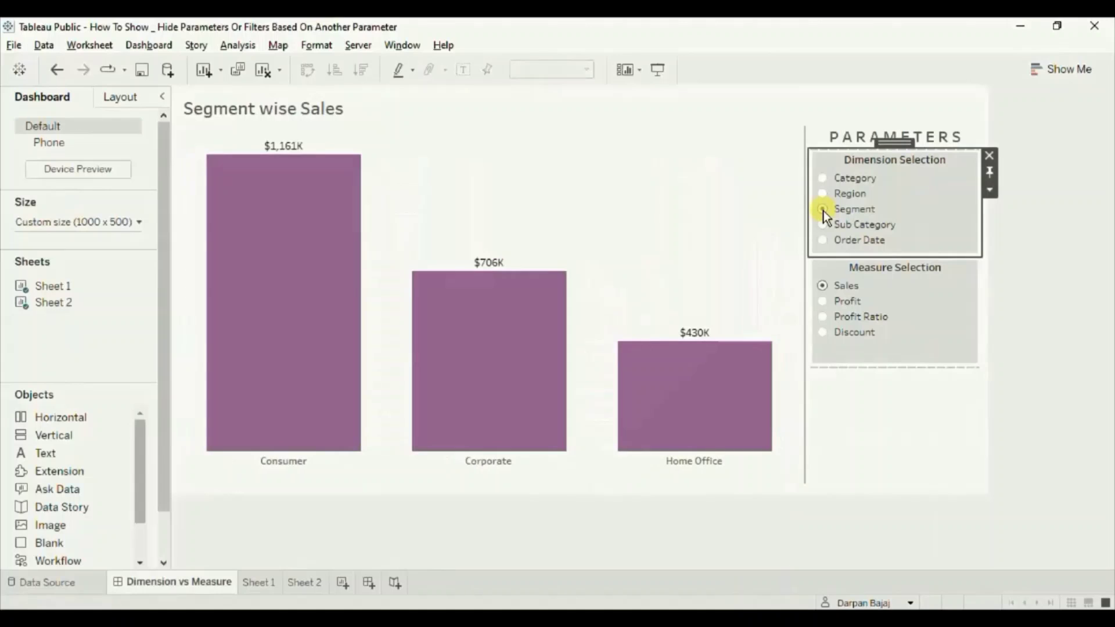
pyautogui.click(822, 240)
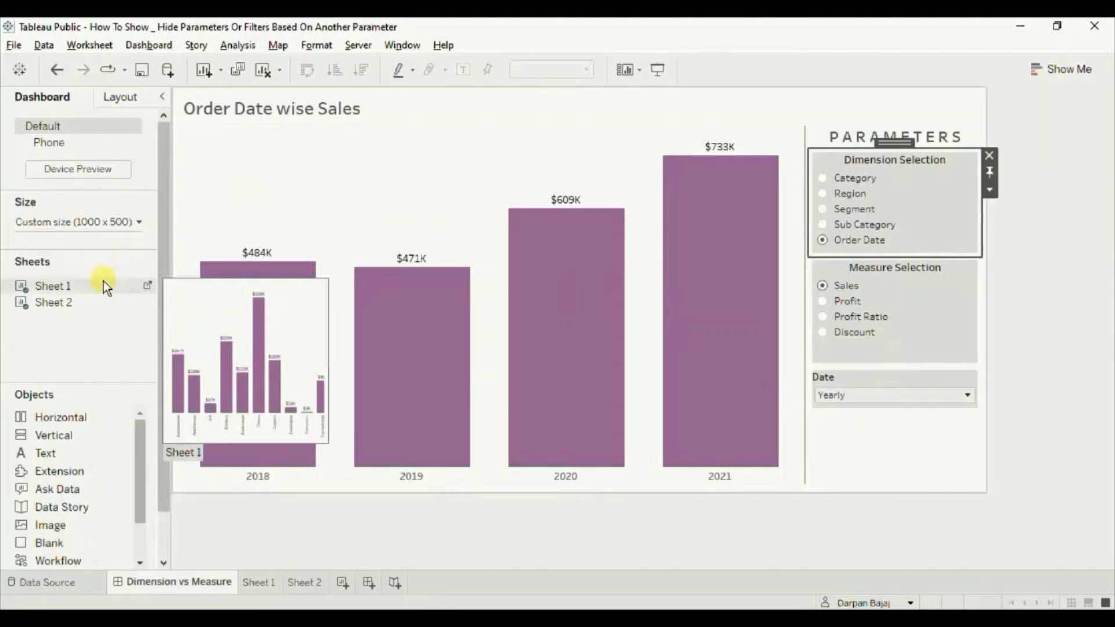
# Step: Add a floating vertical container above the 2018 and 2019 bars and shrink it to fit the space over them
pyautogui.moveTo(139, 431)
pyautogui.mouseDown()
pyautogui.moveTo(139, 466)
pyautogui.moveTo(142, 428)
pyautogui.mouseUp()
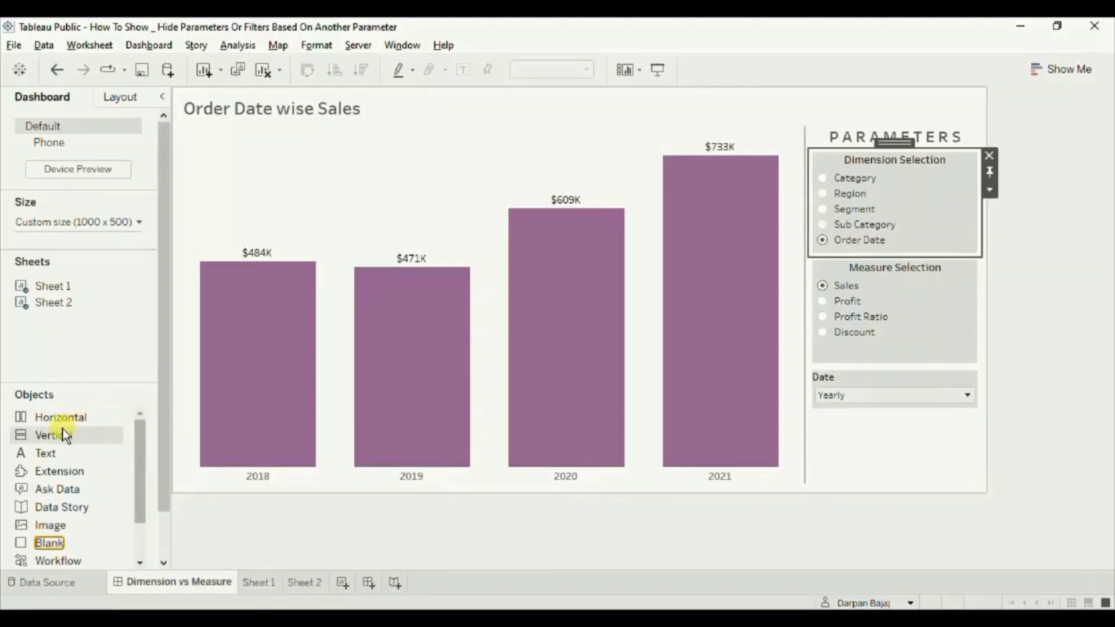
pyautogui.moveTo(66, 434); pyautogui.dragTo(242, 182)
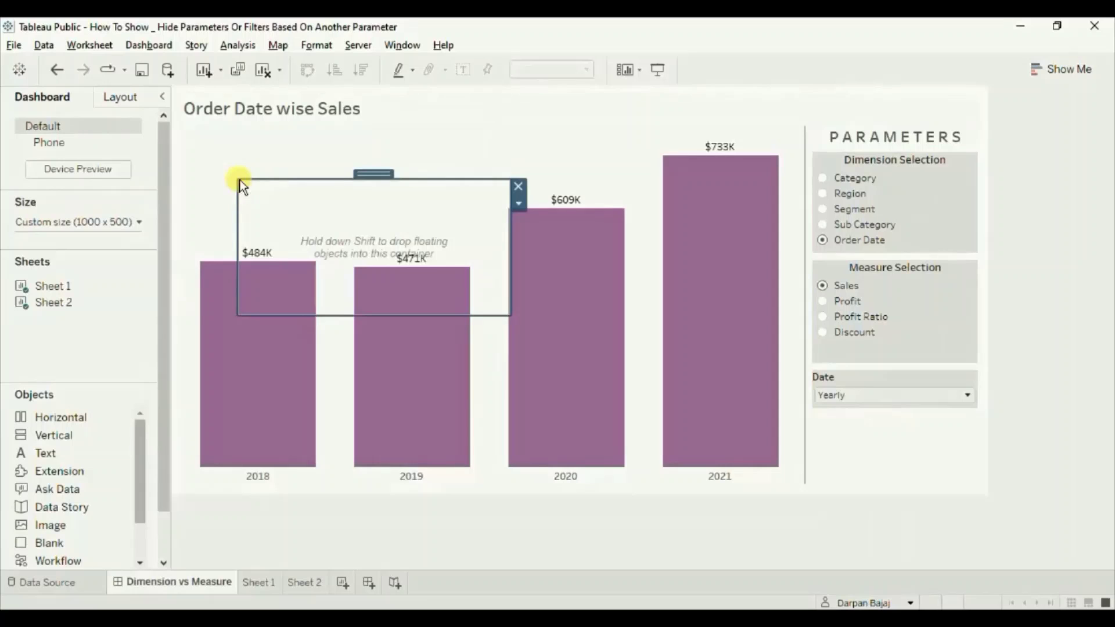
pyautogui.moveTo(372, 174); pyautogui.dragTo(360, 135)
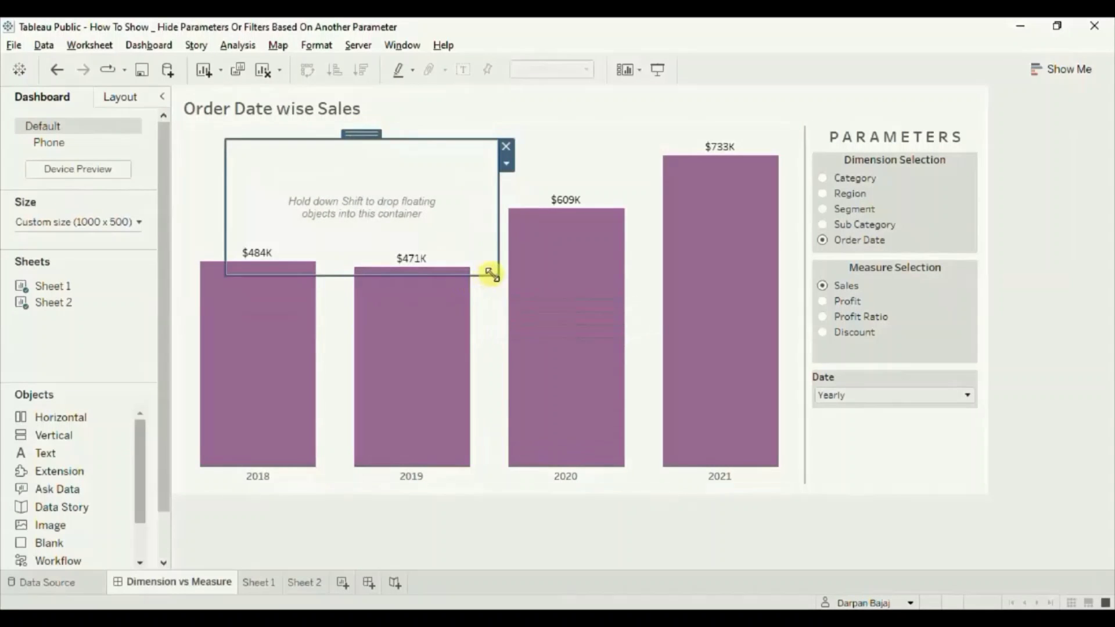
pyautogui.moveTo(491, 273); pyautogui.dragTo(459, 238)
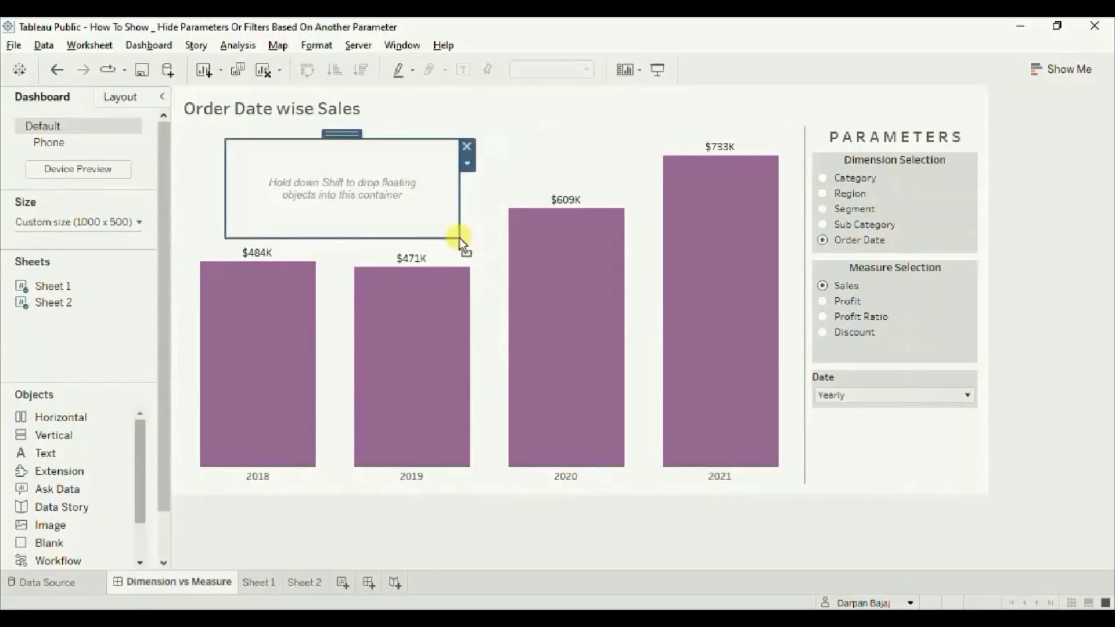
# Step: Move the Date parameter from the parameters column into the floating container above the 2018 and 2019 bars
pyautogui.click(880, 431)
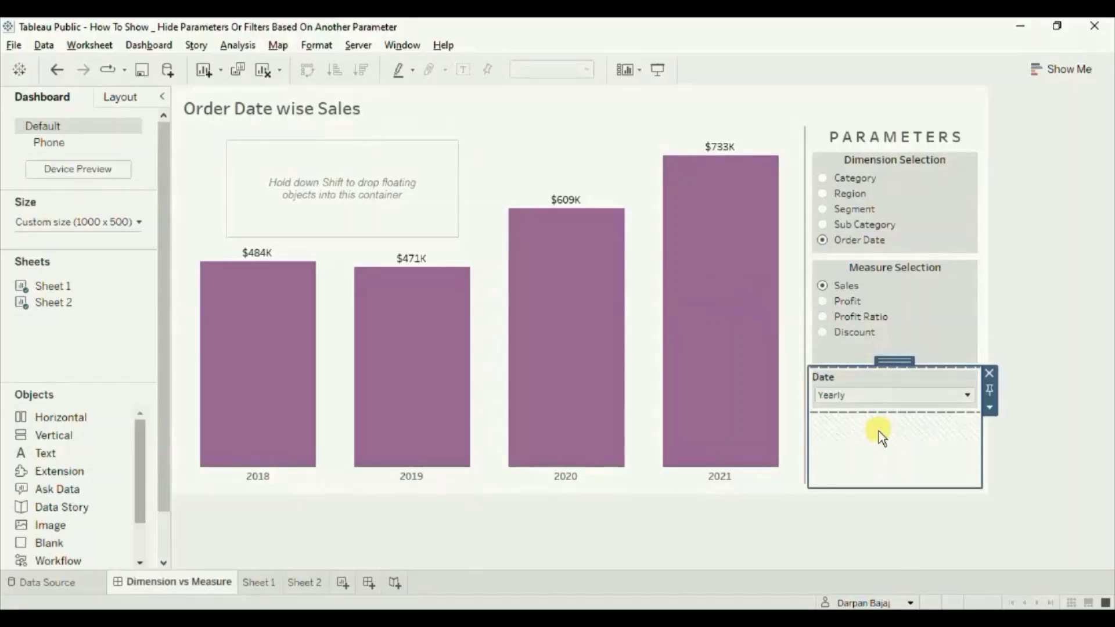
pyautogui.click(320, 191)
pyautogui.click(862, 378)
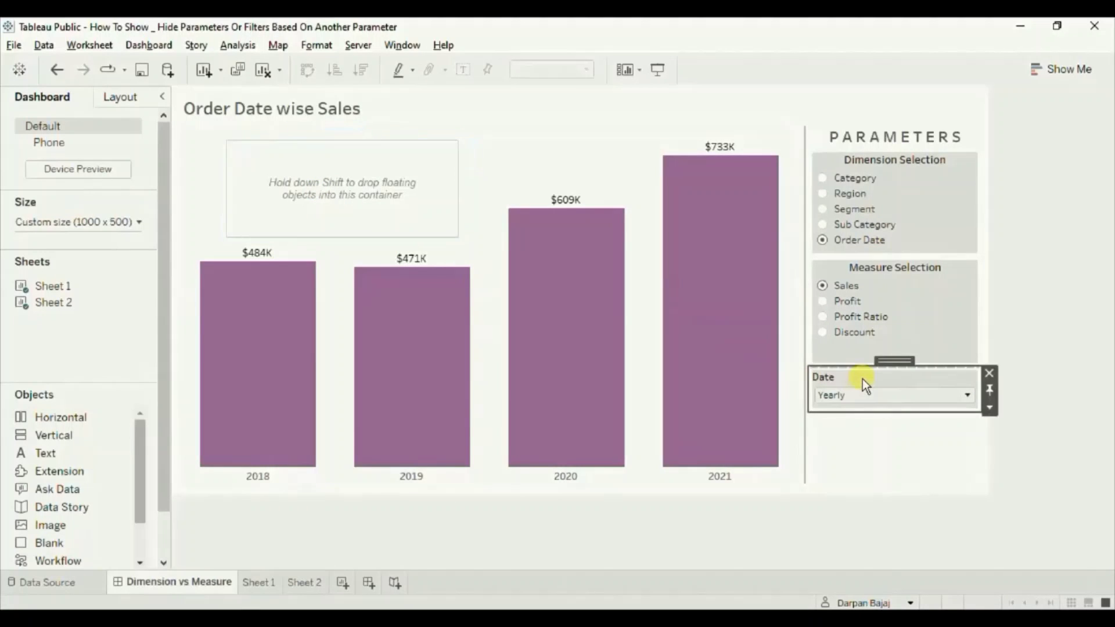
pyautogui.moveTo(891, 362); pyautogui.dragTo(358, 190)
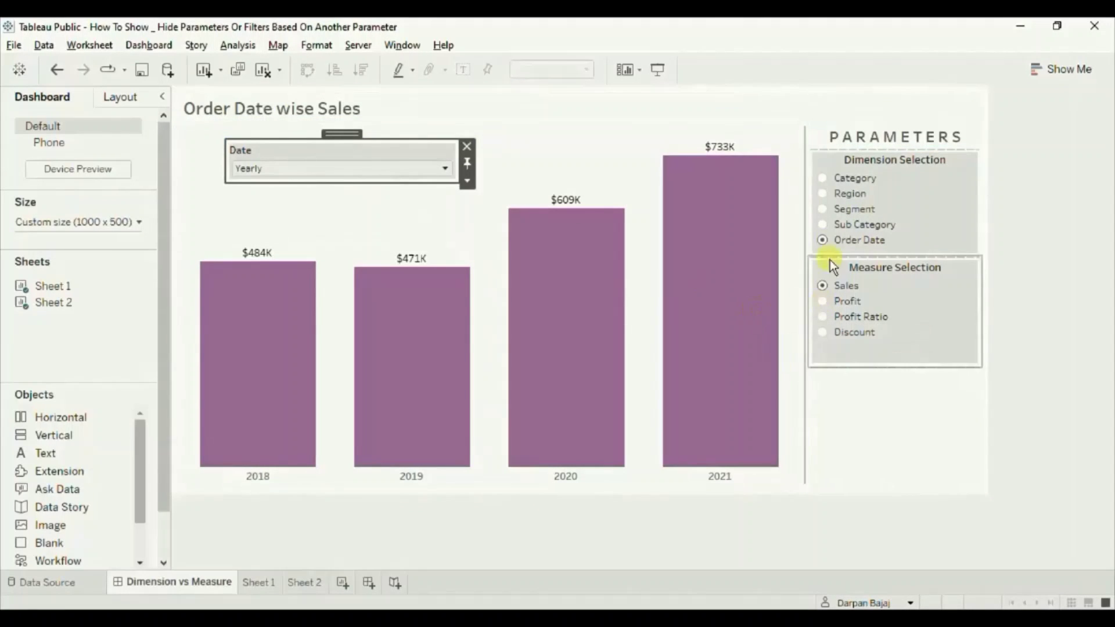
# Step: Set Dimension Selection to Sub Category and move the blank helper sheet into the floating container, on the left of the Date parameter
pyautogui.click(823, 225)
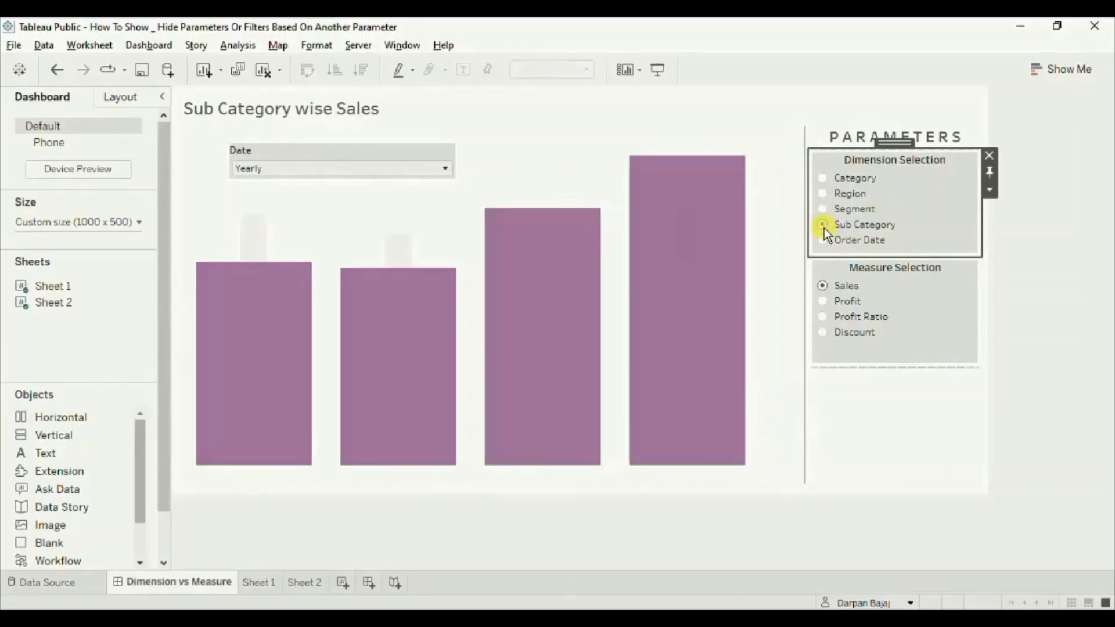
pyautogui.click(895, 416)
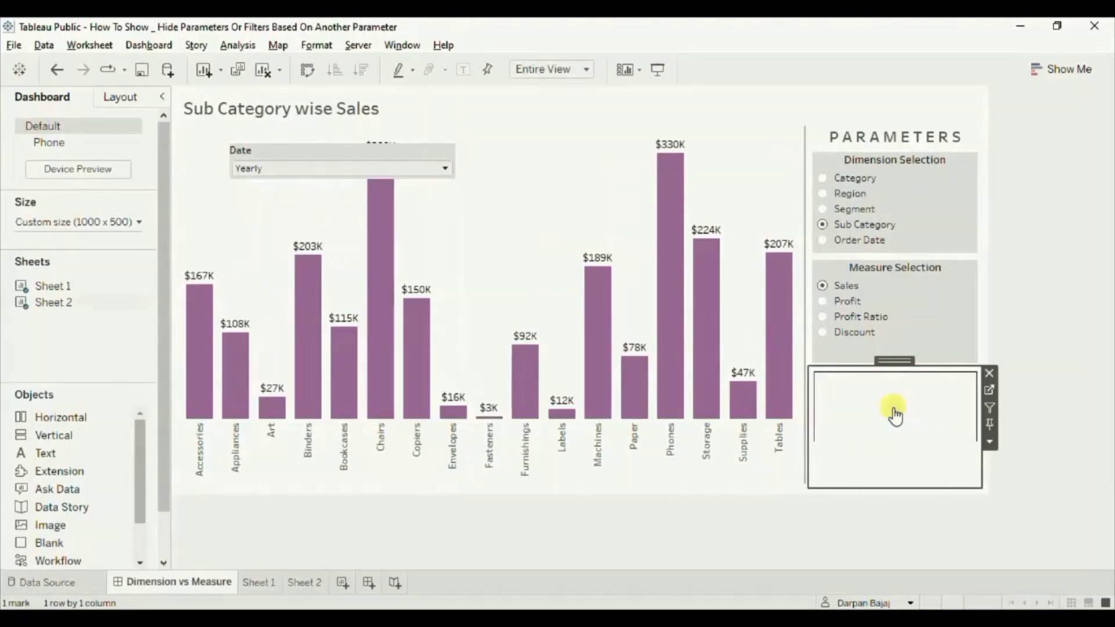
pyautogui.moveTo(893, 364); pyautogui.dragTo(249, 158)
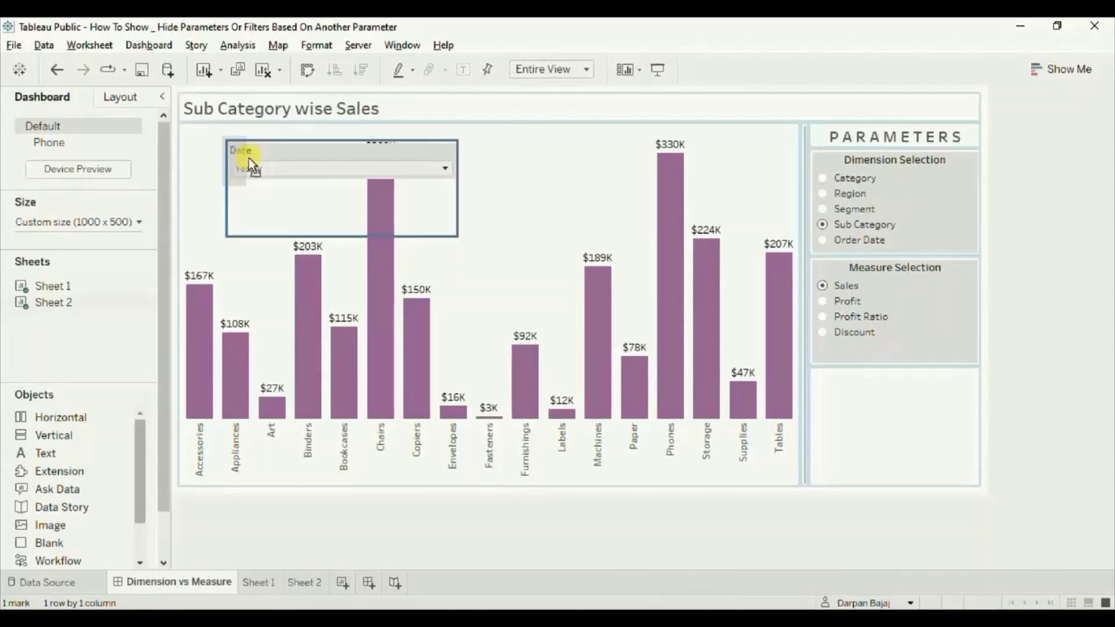
pyautogui.moveTo(248, 158); pyautogui.dragTo(248, 158)
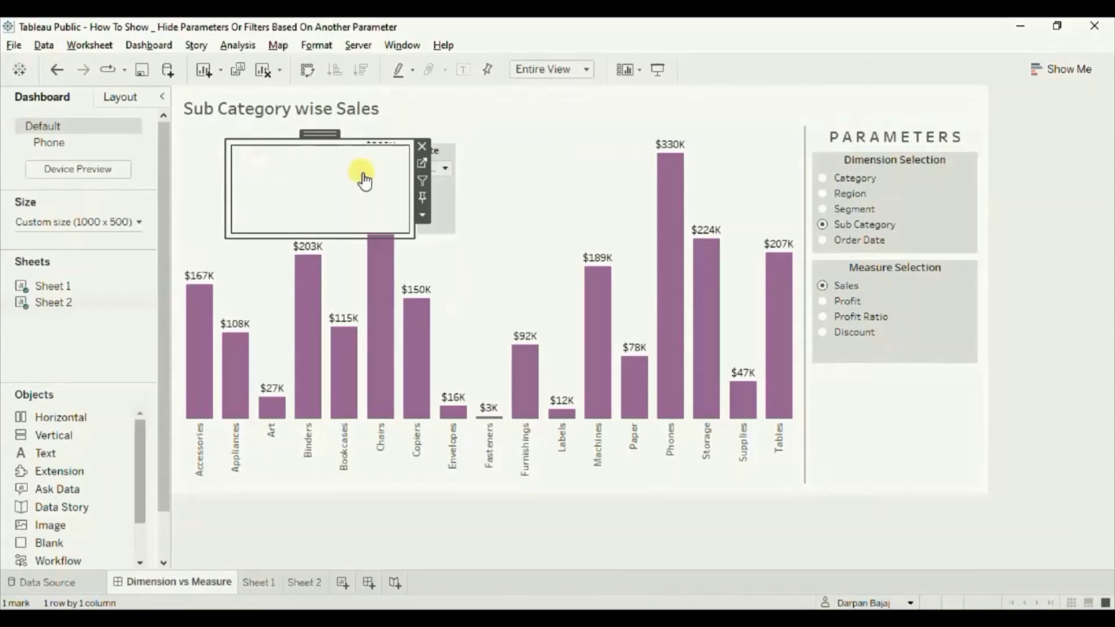
# Step: Check which Fit option the helper sheet uses inside the floating container
pyautogui.click(422, 215)
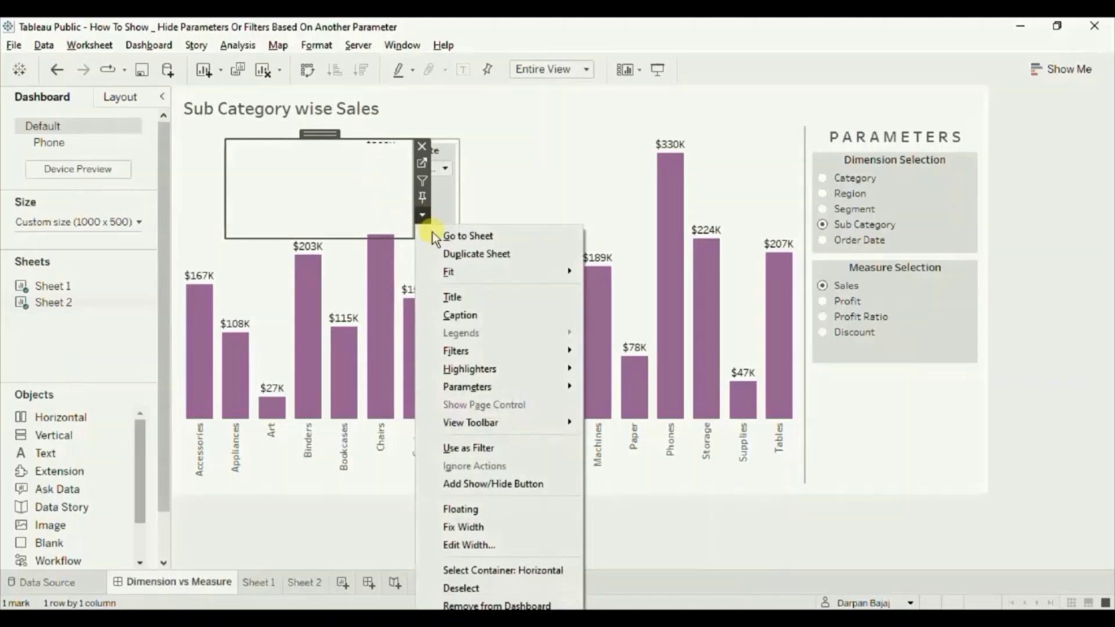
pyautogui.moveTo(468, 272)
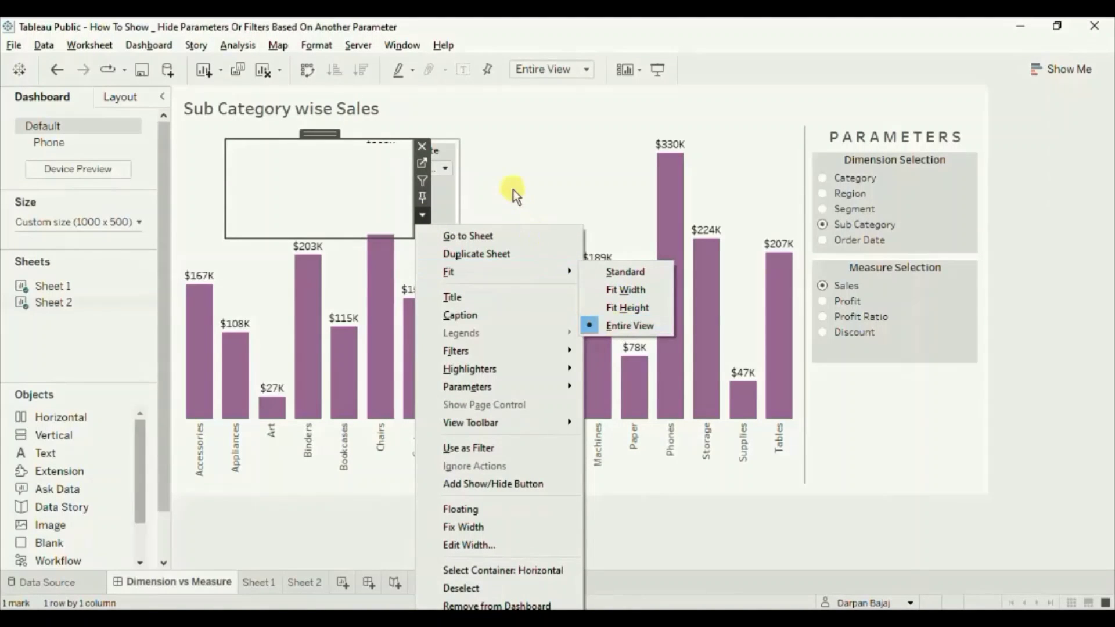
pyautogui.click(448, 187)
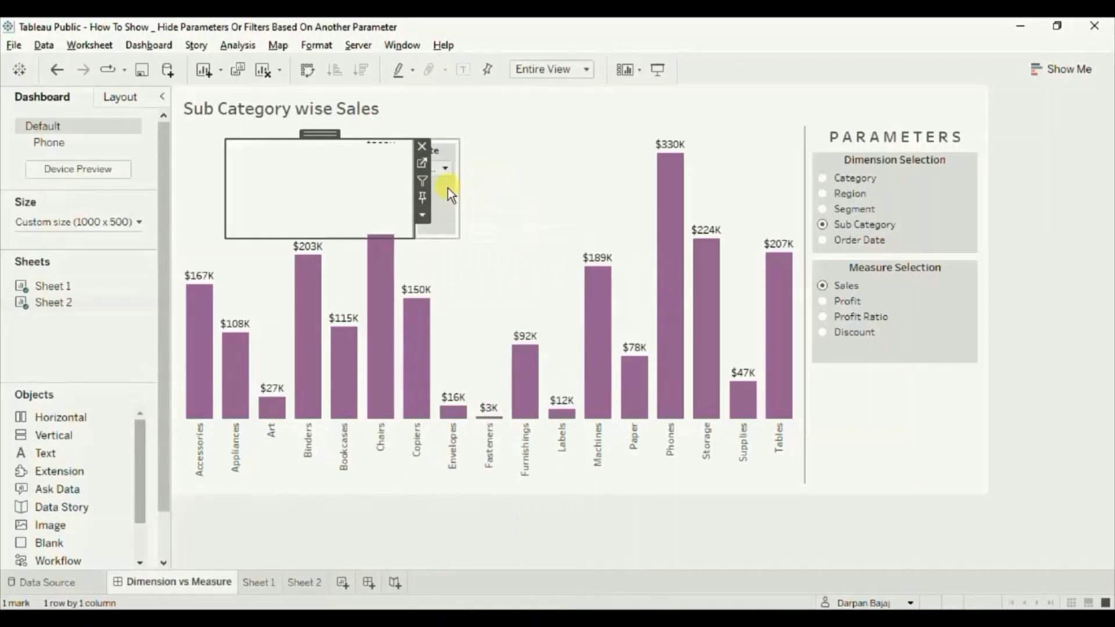
# Step: Set the width of the Date parameter in the floating container to 150 pixels
pyautogui.click(448, 187)
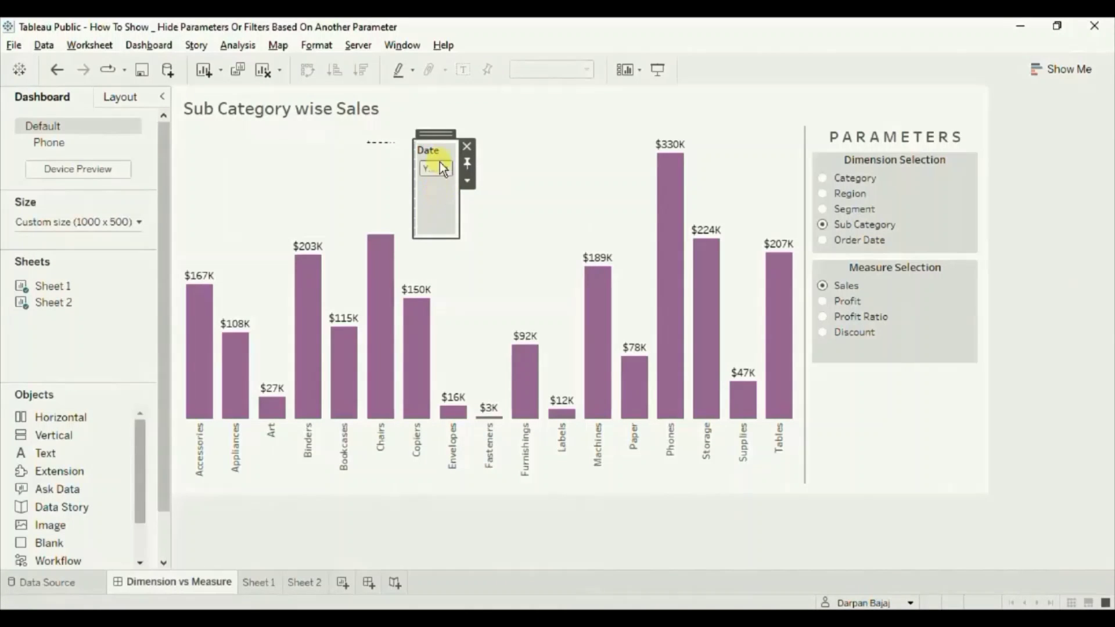
pyautogui.click(467, 182)
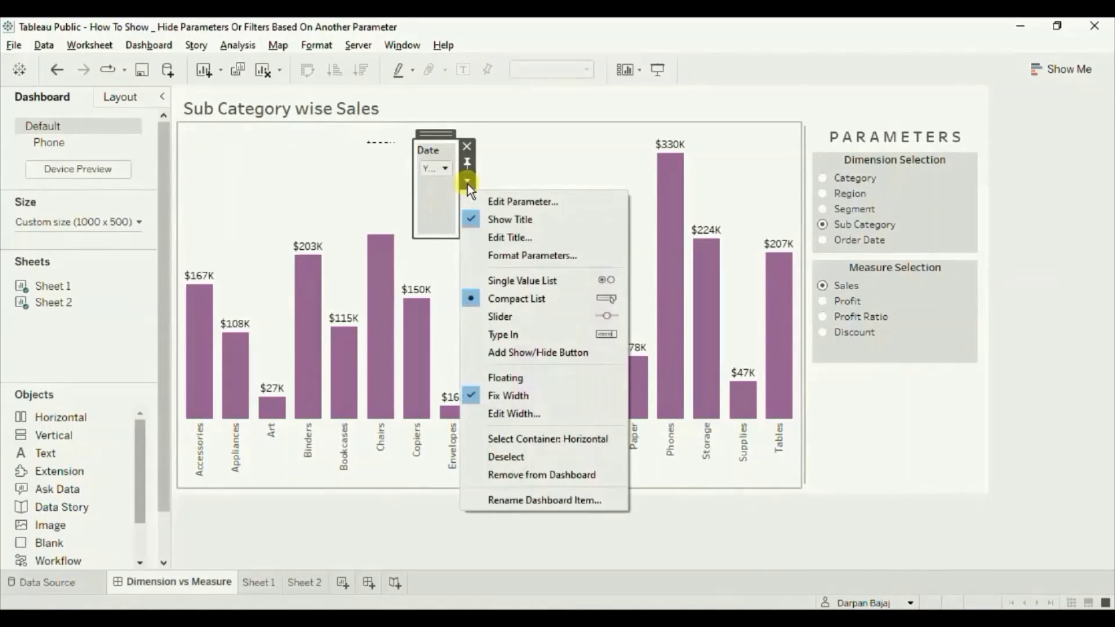
pyautogui.click(500, 414)
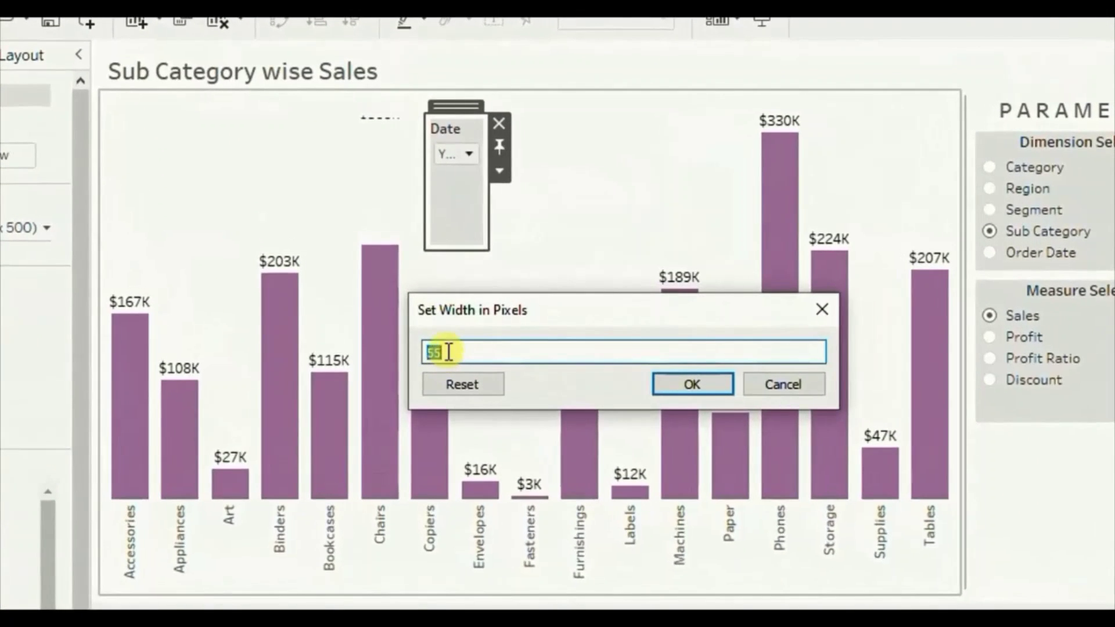
pyautogui.write('150')
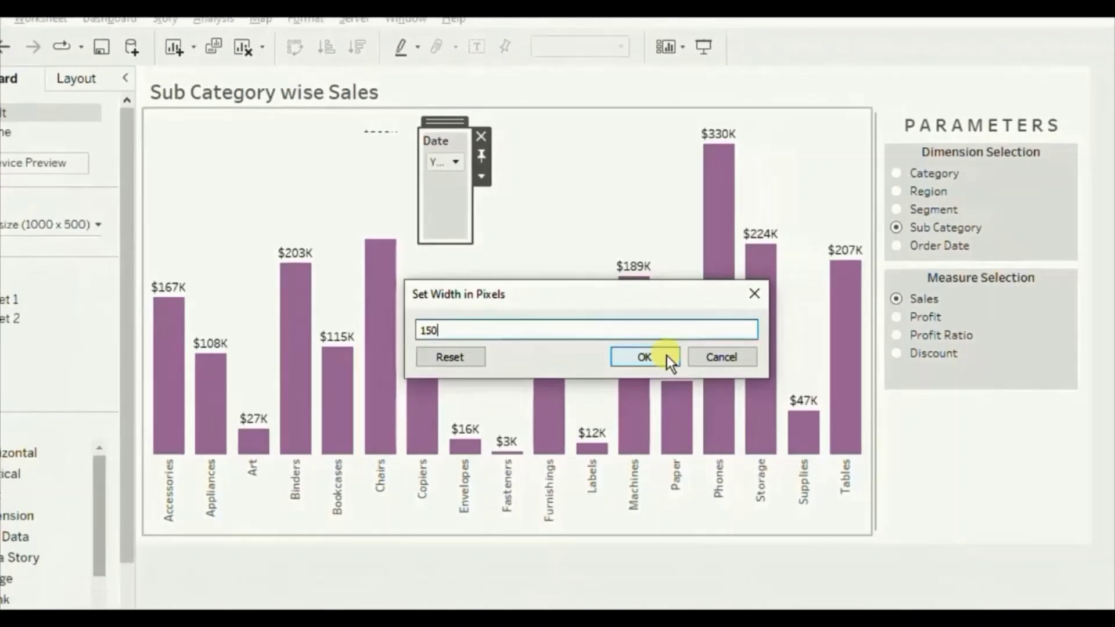
pyautogui.click(712, 384)
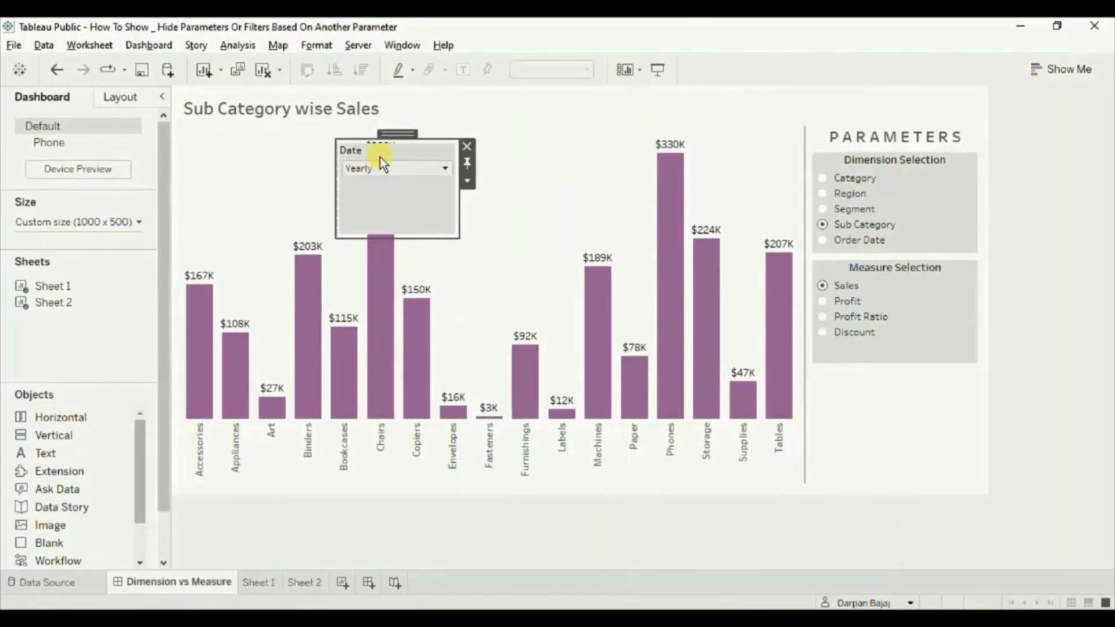
# Step: Select the horizontal container holding the Date parameter, reduce its height, and move it up beside the chart title
pyautogui.click(466, 180)
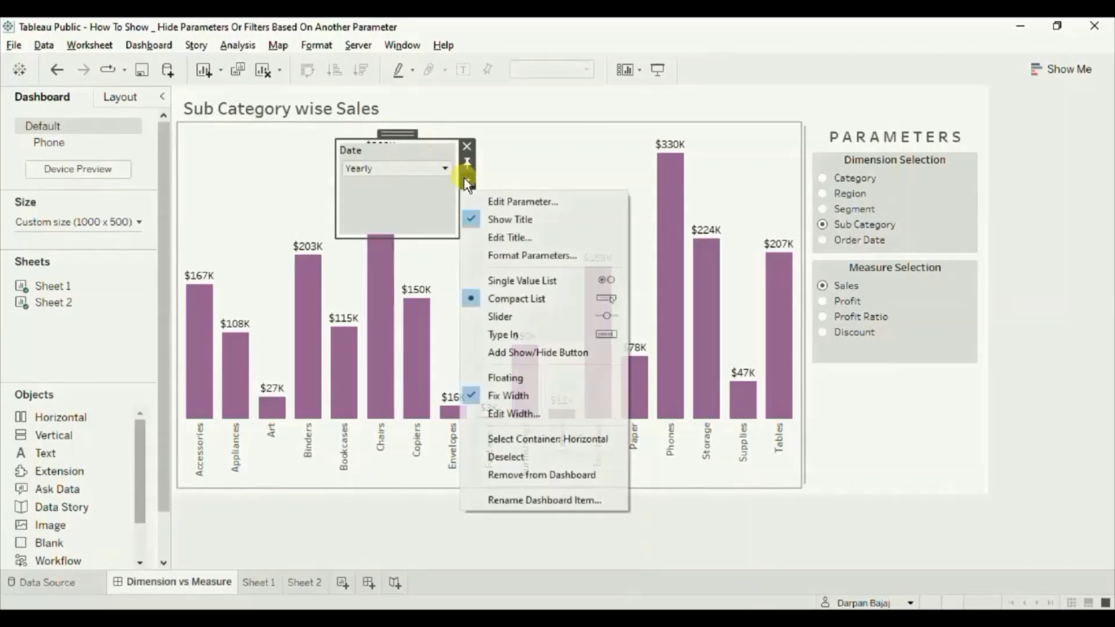
pyautogui.click(542, 439)
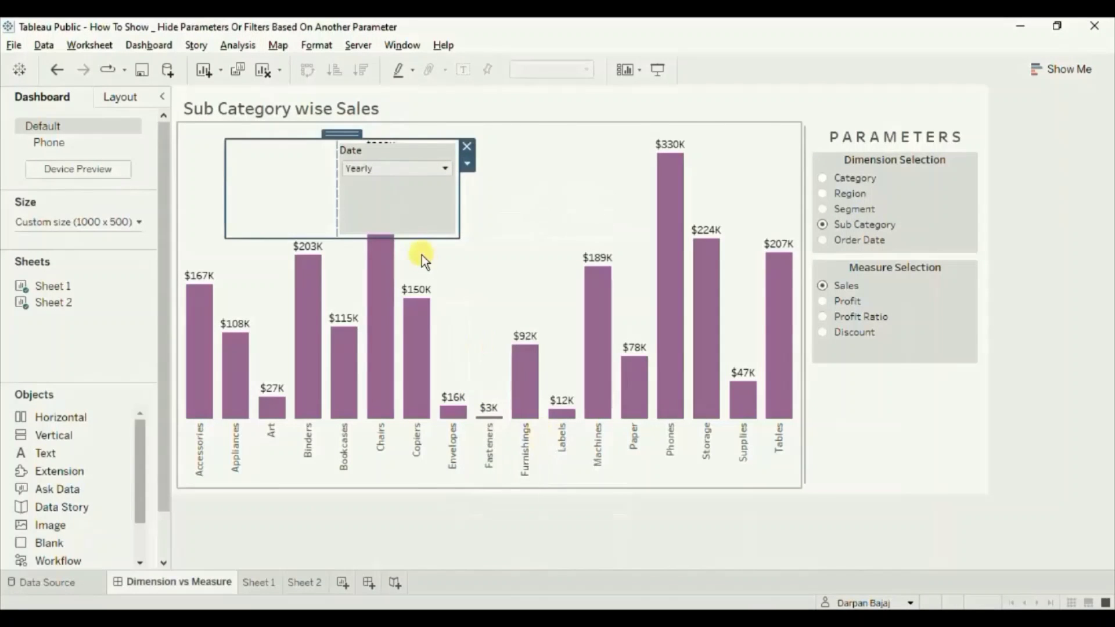
pyautogui.moveTo(452, 232); pyautogui.dragTo(455, 188)
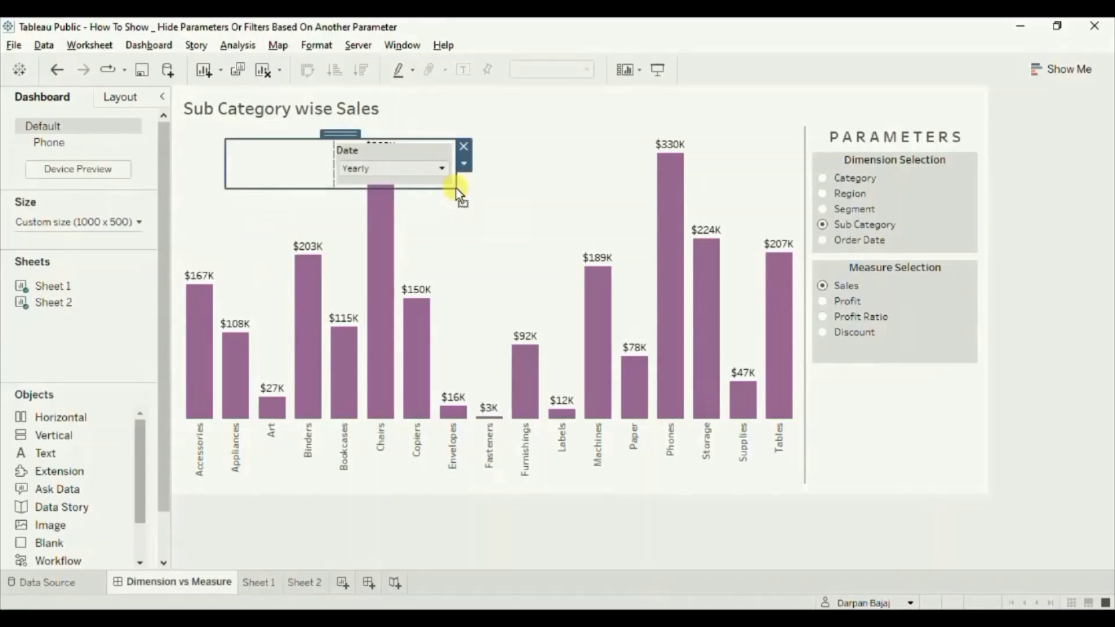
pyautogui.moveTo(354, 134); pyautogui.dragTo(535, 90)
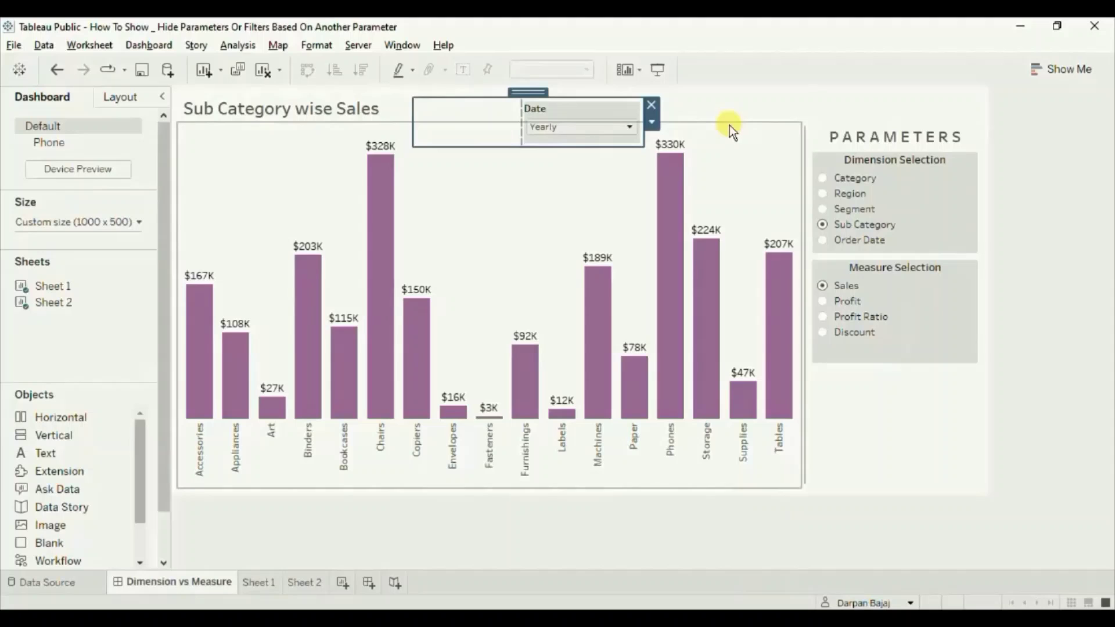
# Step: Compare the Order Date and Sub Category views, and in the latter place a floating Blank over the Date parameter, sized to match it
pyautogui.click(823, 239)
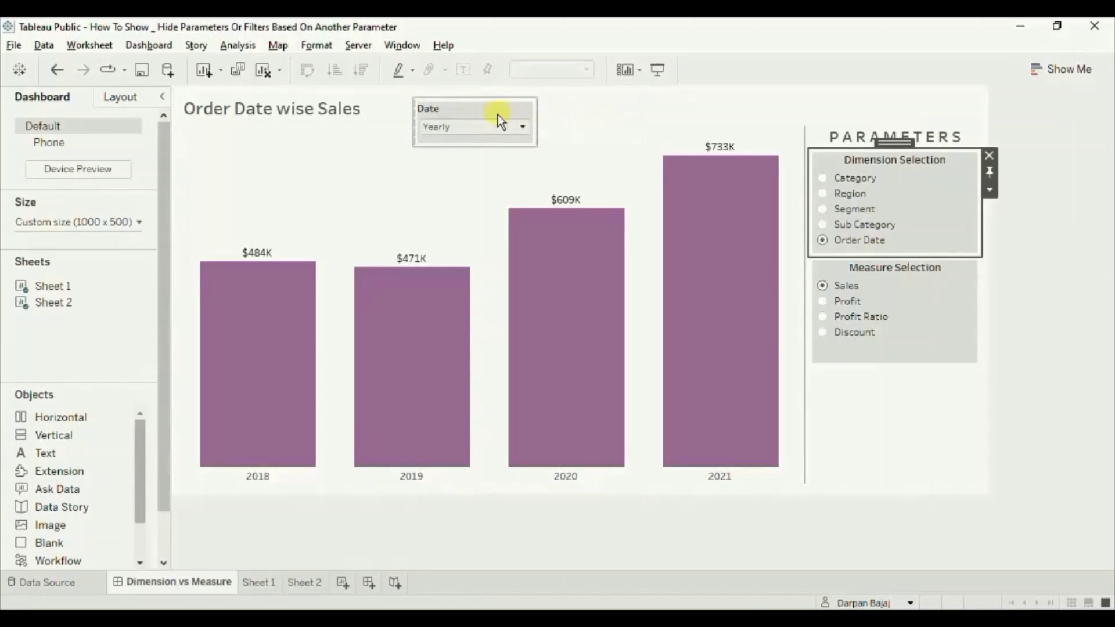
pyautogui.click(826, 224)
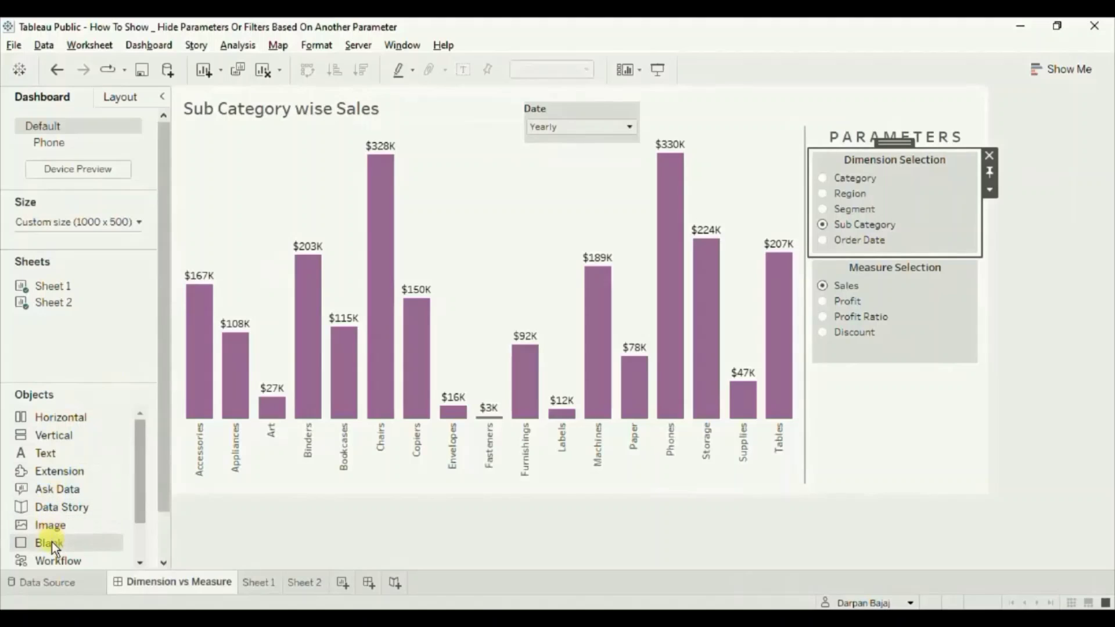
pyautogui.moveTo(52, 542); pyautogui.dragTo(527, 134)
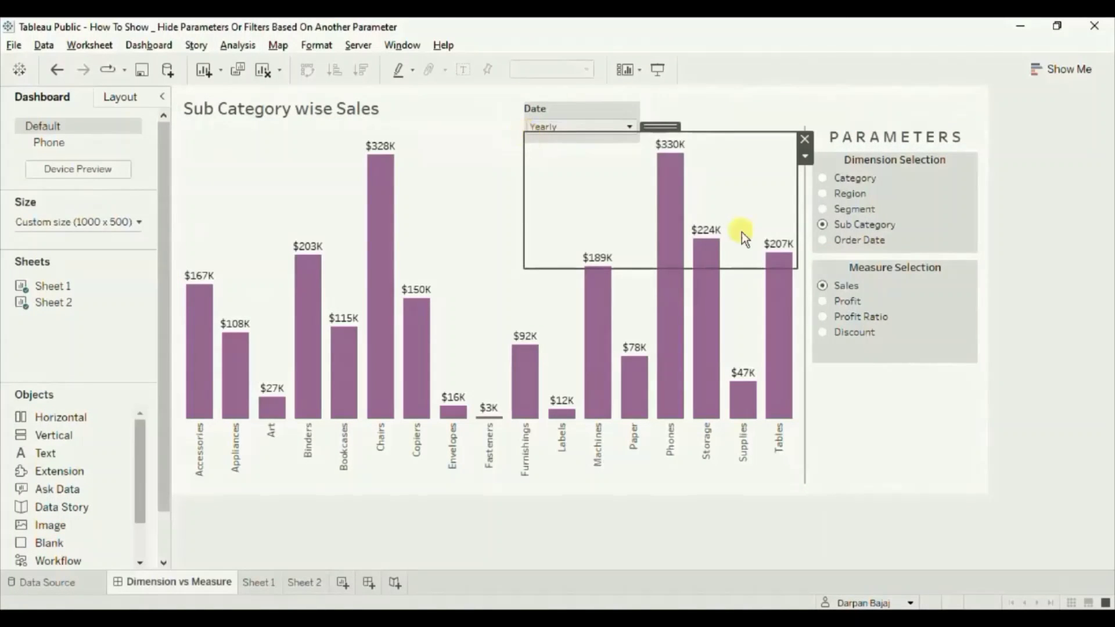
pyautogui.moveTo(782, 263); pyautogui.dragTo(643, 181)
pyautogui.moveTo(599, 143); pyautogui.dragTo(583, 88)
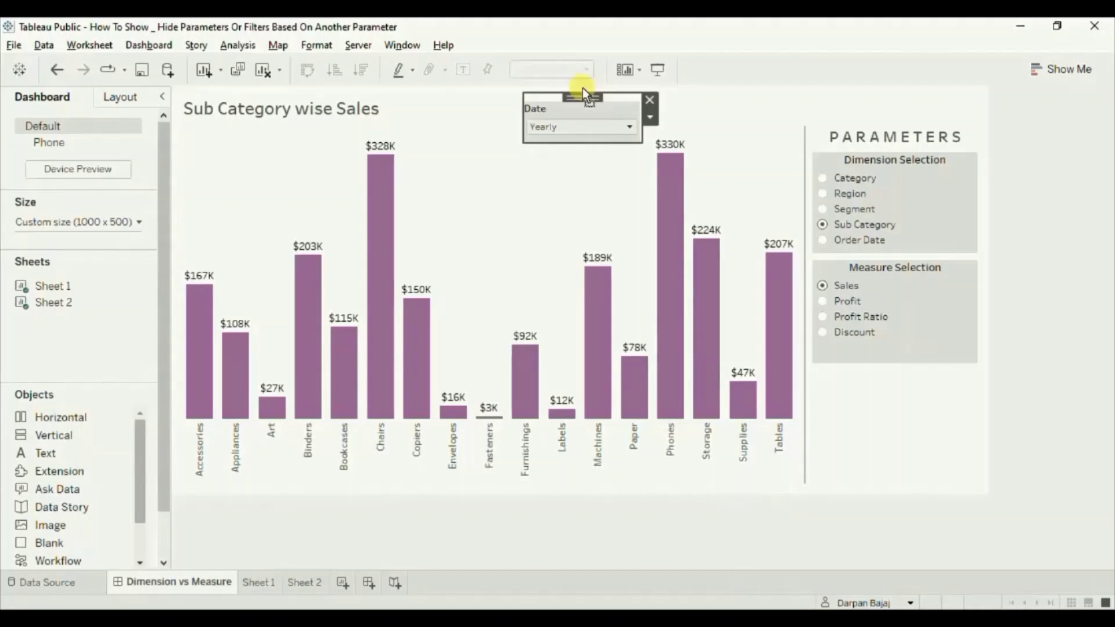
# Step: Give the floating Blank a white background and adjust it so it fully covers the Date parameter
pyautogui.click(130, 99)
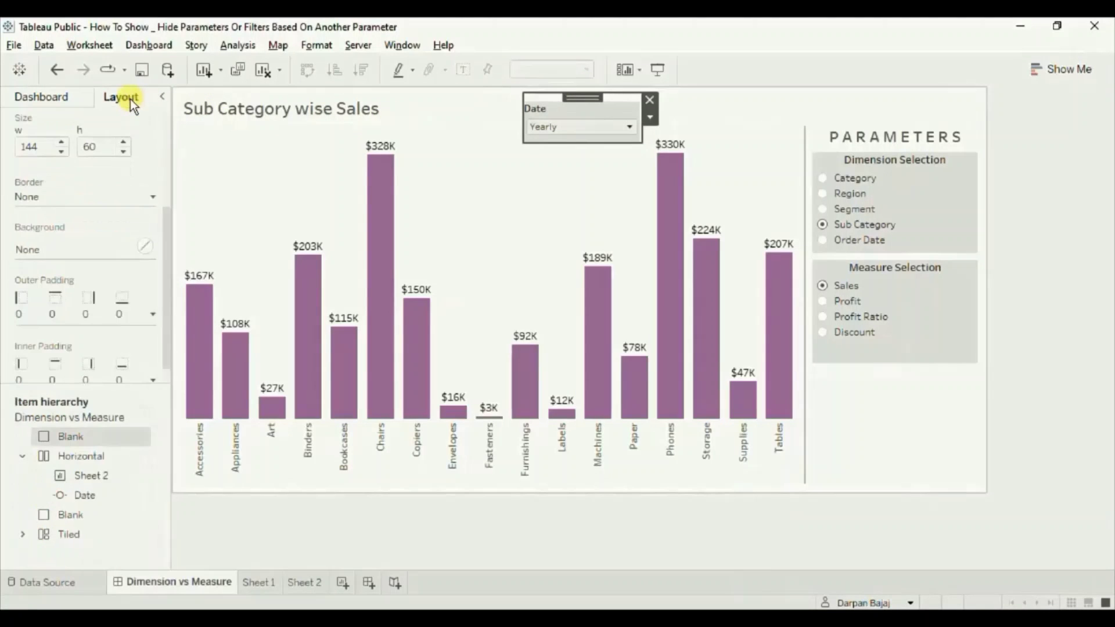
pyautogui.click(146, 251)
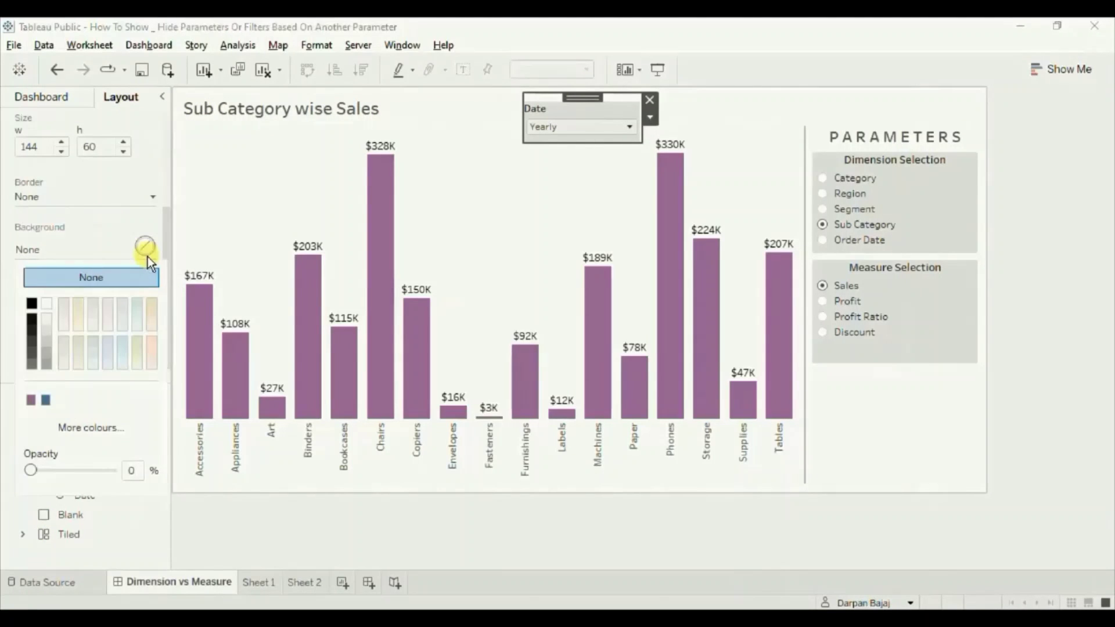
pyautogui.click(47, 305)
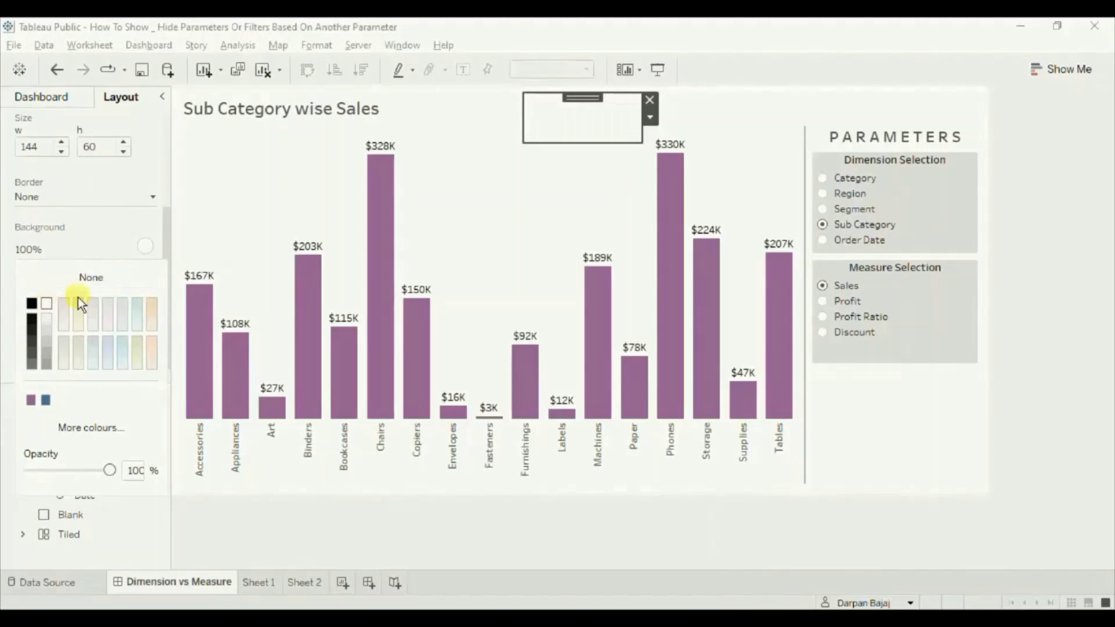
pyautogui.click(1015, 159)
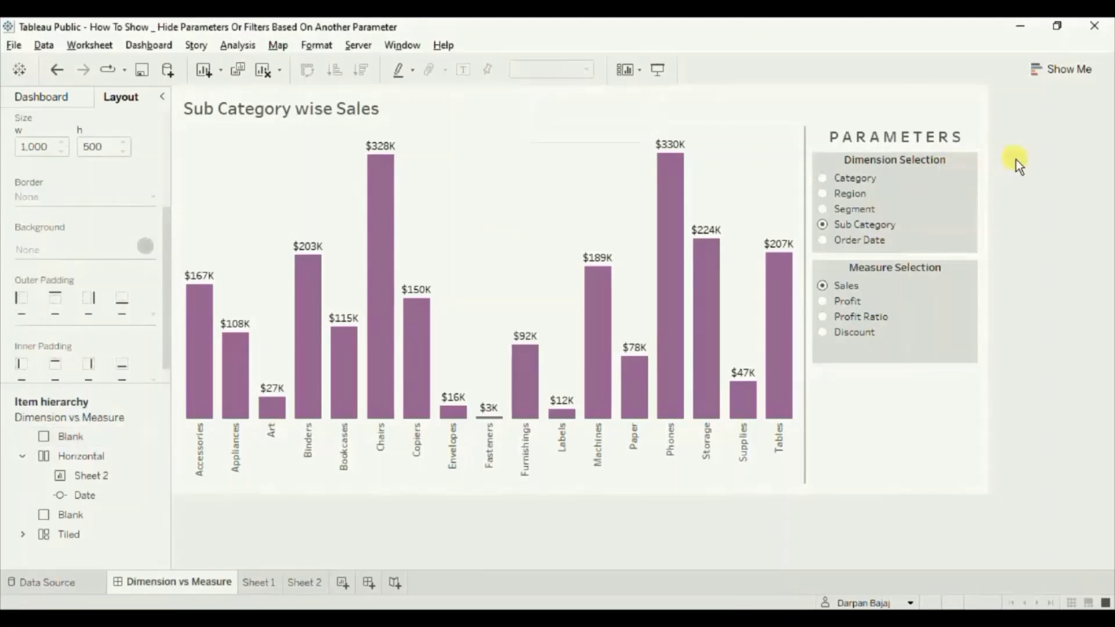
pyautogui.click(569, 133)
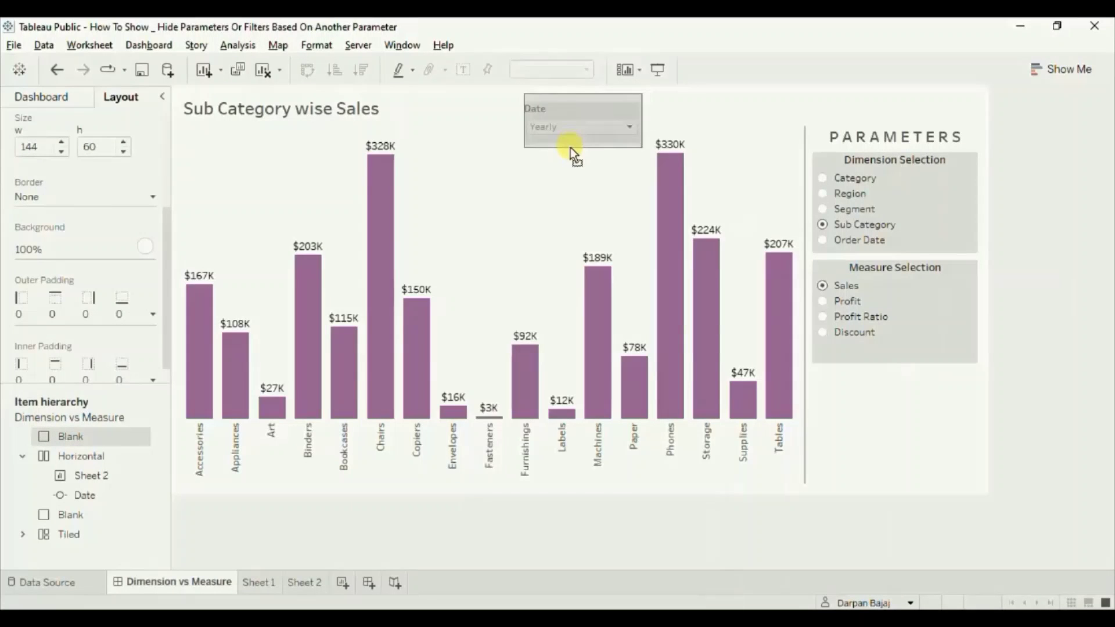
pyautogui.click(1012, 168)
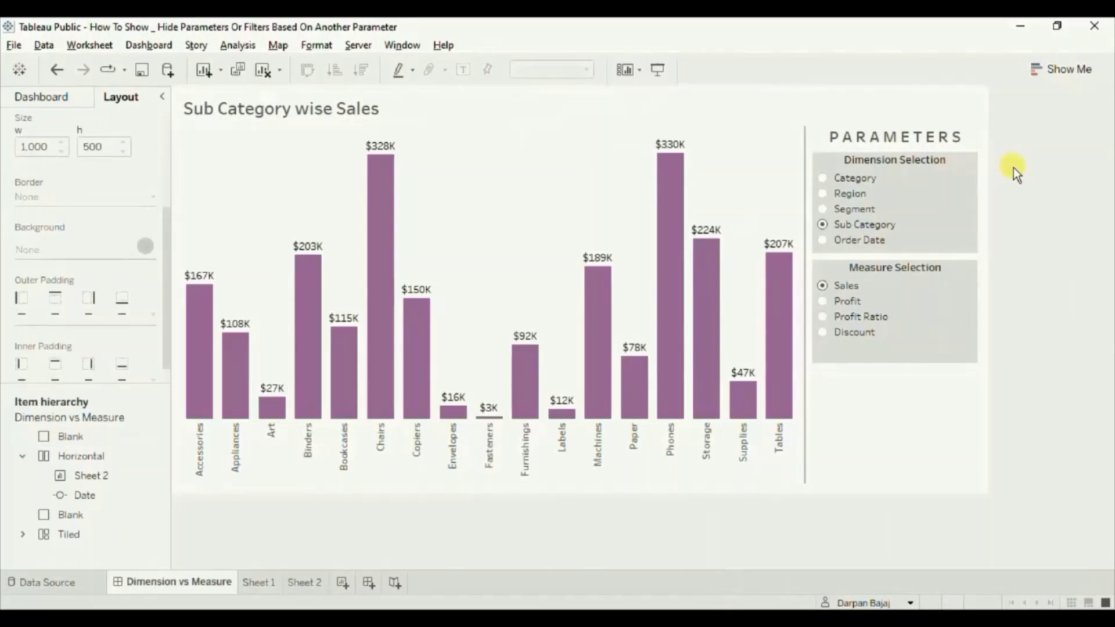
# Step: Alternate Dimension Selection between Order Date and Sub Category to check how the white cover hides the Date parameter
pyautogui.click(821, 240)
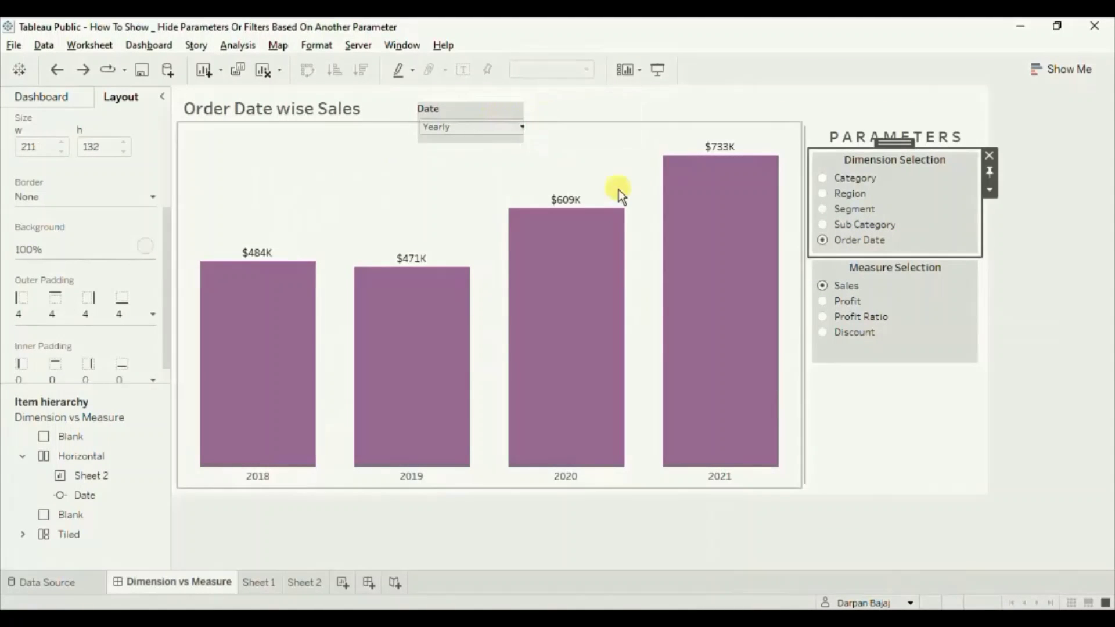
pyautogui.click(825, 226)
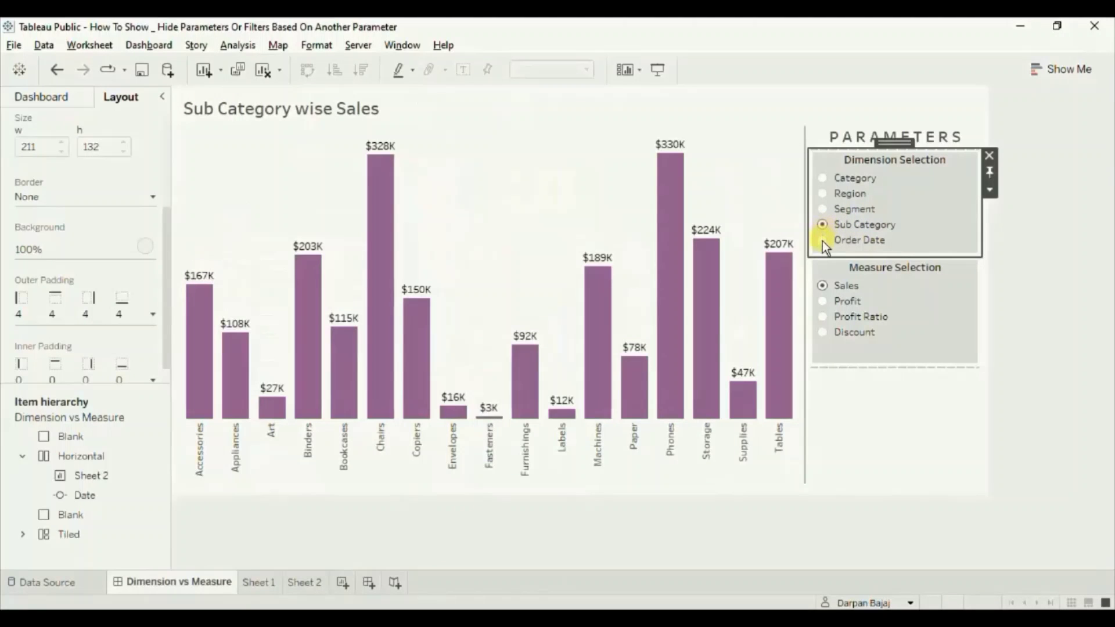
pyautogui.click(823, 240)
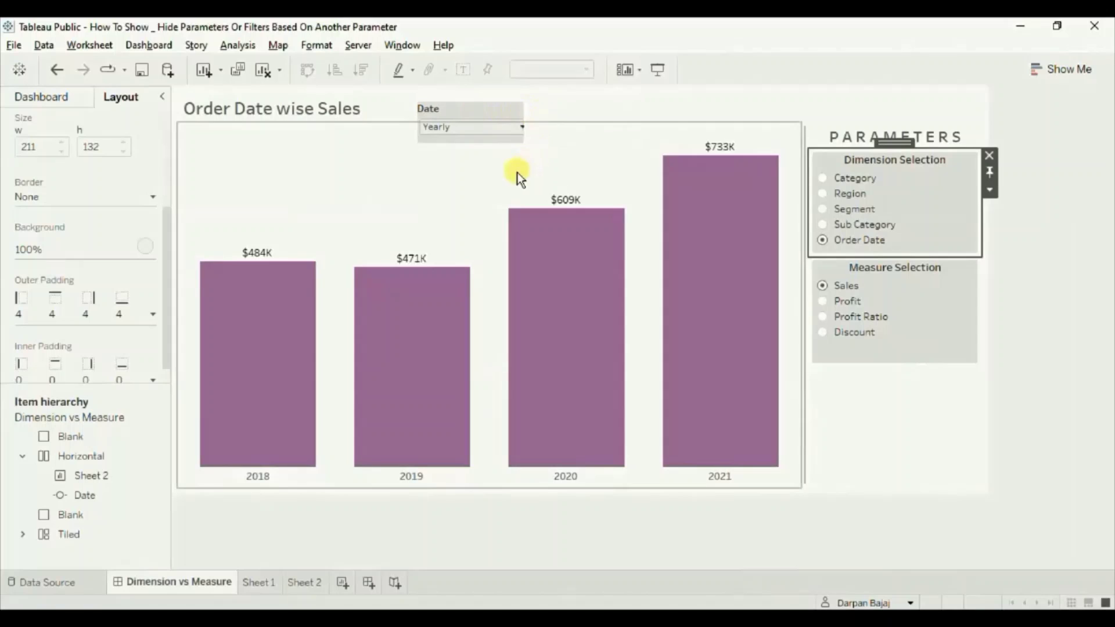
pyautogui.click(823, 225)
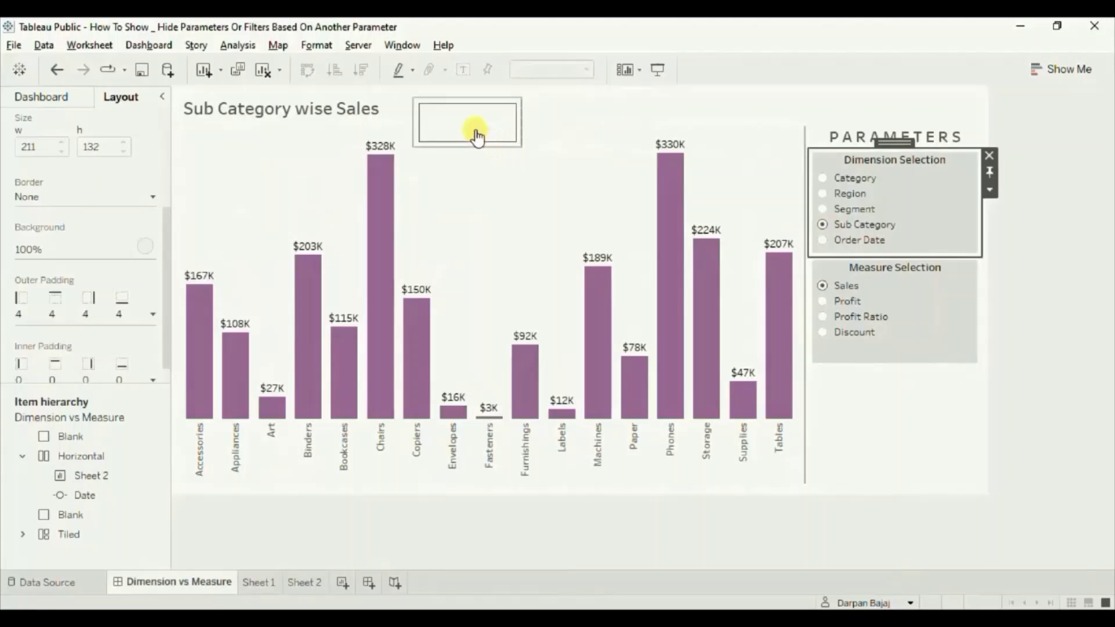
# Step: Widen the helper sheet to narrow the Date parameter so it clears the white cover, and set Dimension Selection to Order Date
pyautogui.click(478, 137)
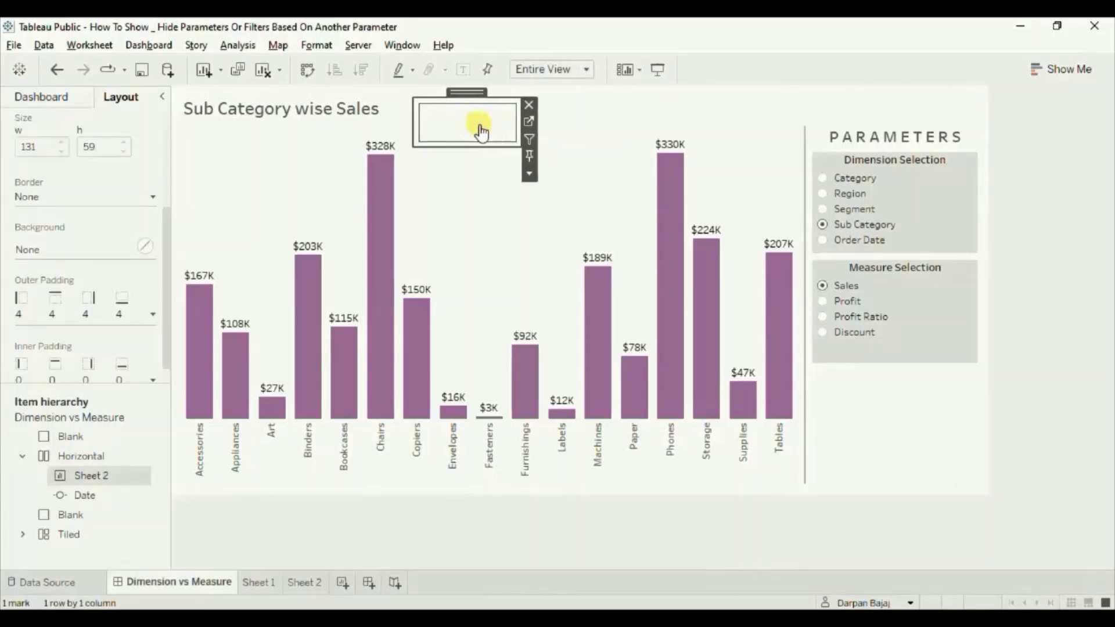
pyautogui.moveTo(519, 126); pyautogui.dragTo(539, 127)
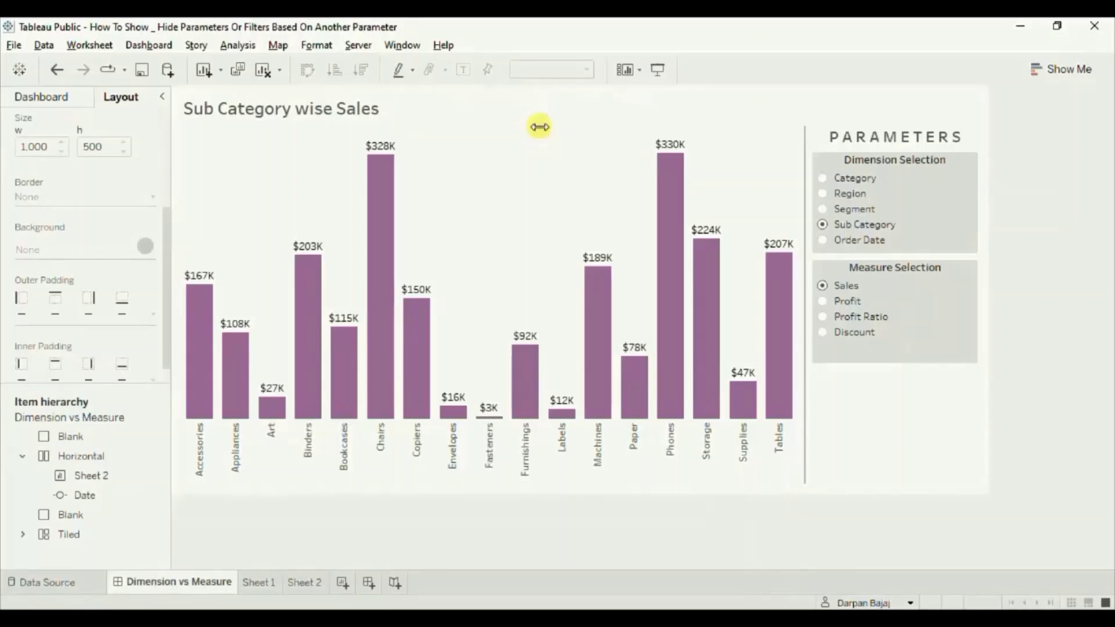
pyautogui.click(822, 241)
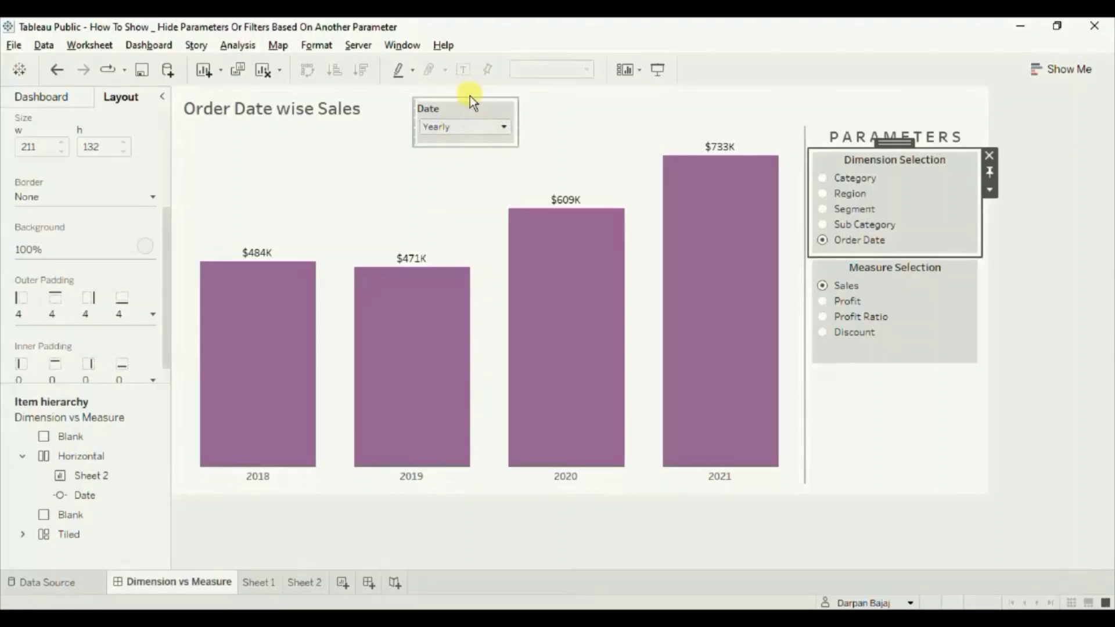
# Step: Switch Dimension Selection between Sub Category and Order Date to retest the narrowed Date parameter, ending on Order Date
pyautogui.click(824, 226)
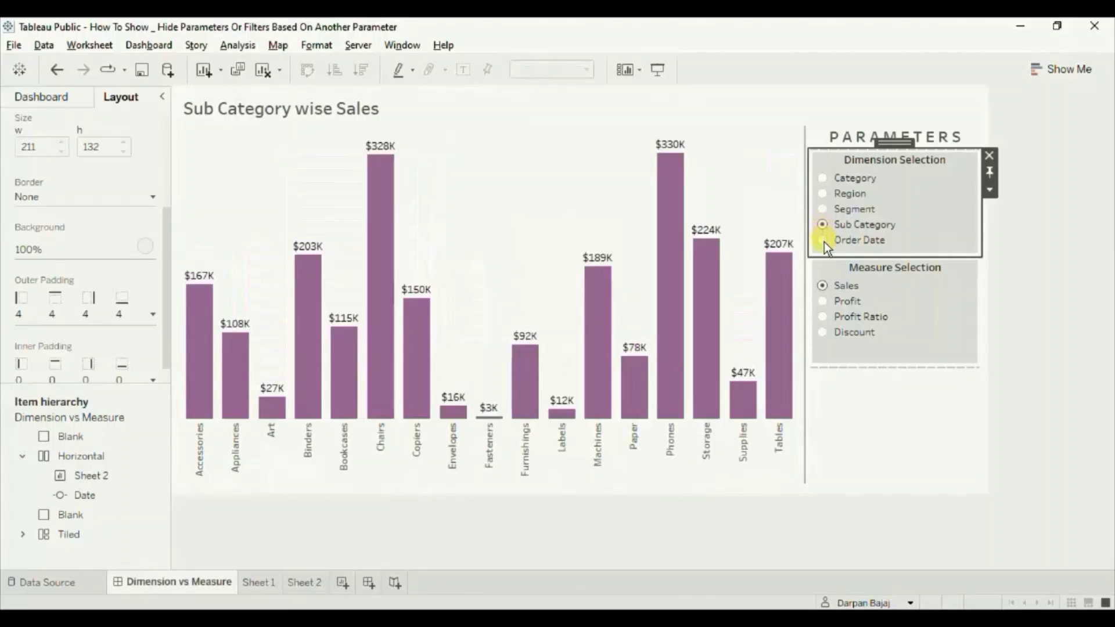
pyautogui.click(823, 240)
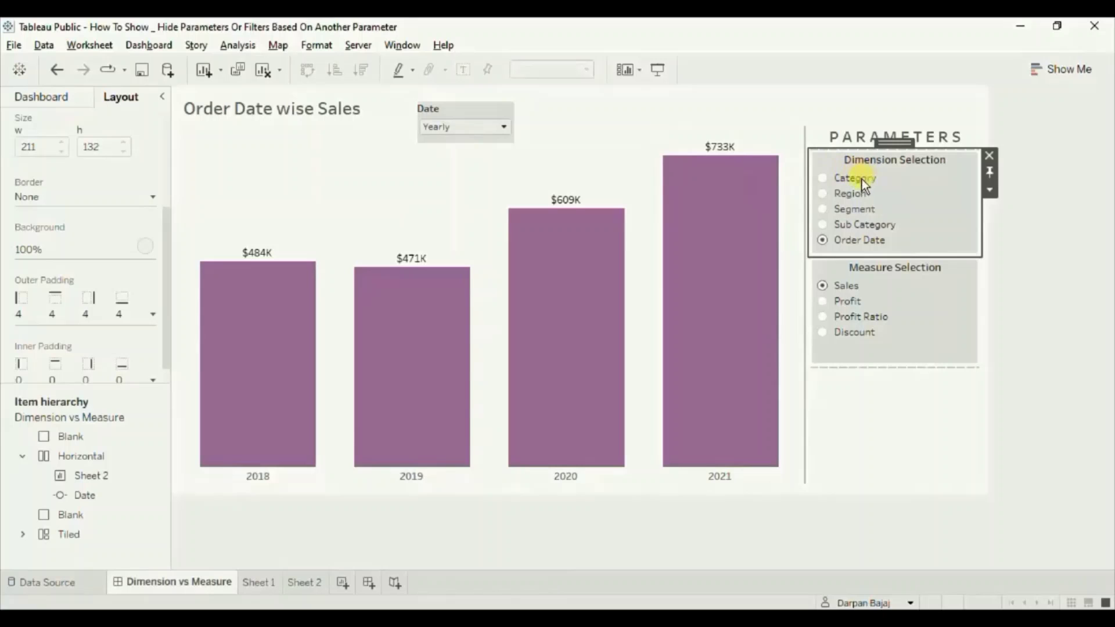
pyautogui.click(824, 226)
pyautogui.click(823, 238)
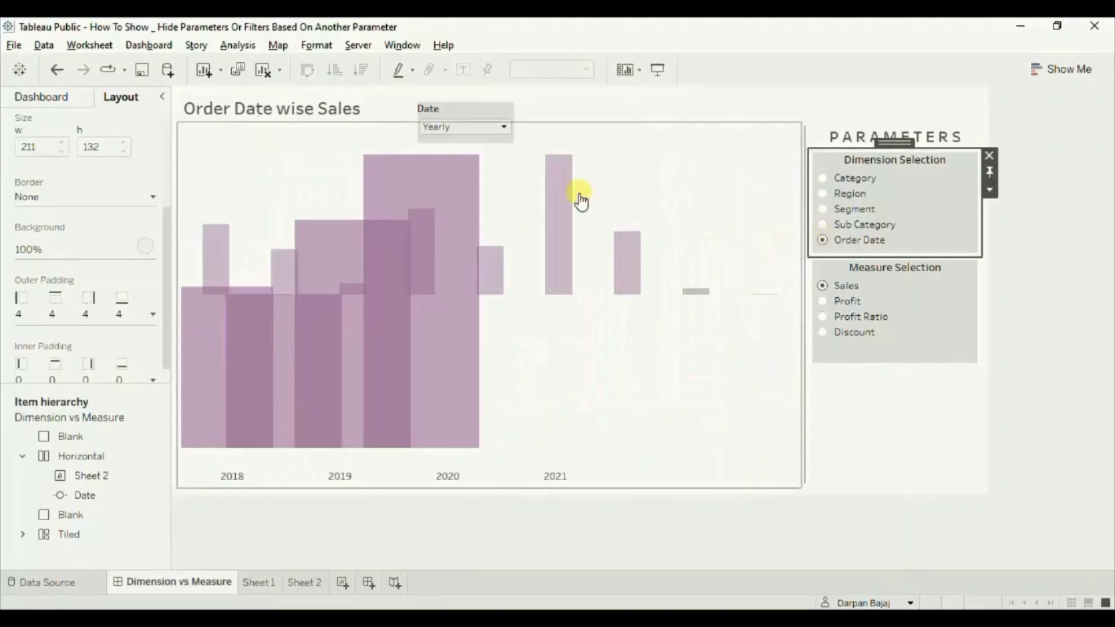